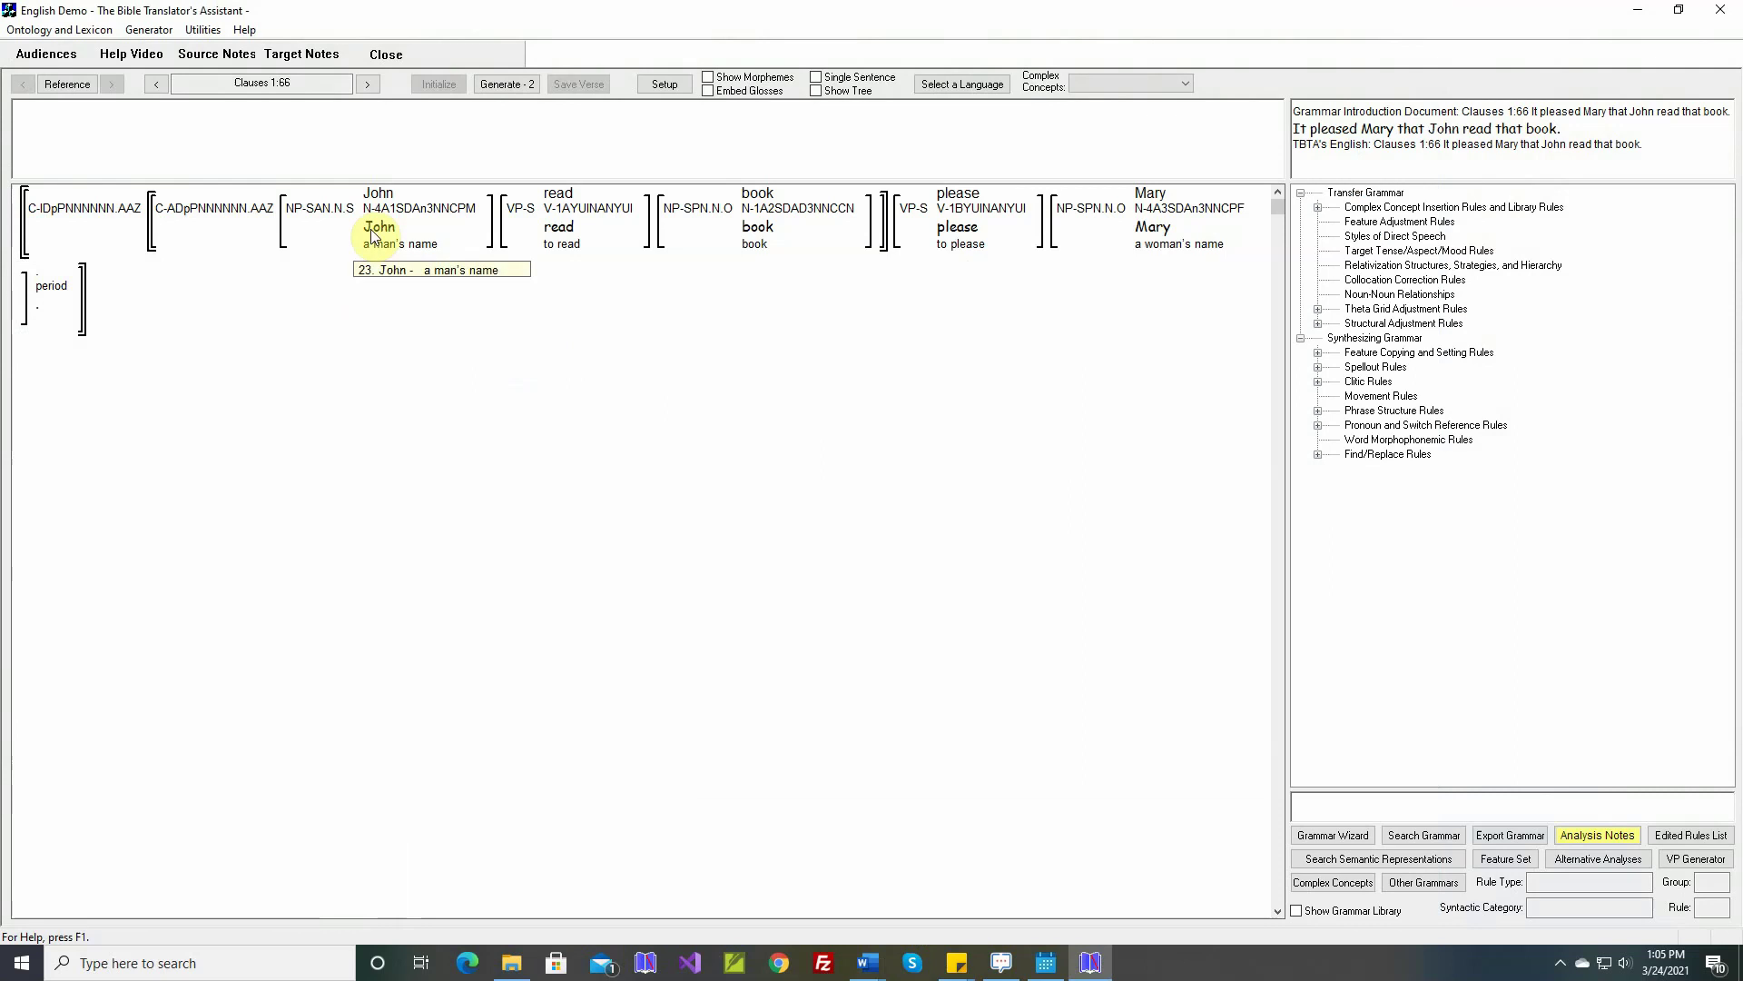
- Examine the theta grid of the verb "please" in Clauses 1:66, and generate the verse to inspect the embedded clause's feature history
right_click(960, 204)
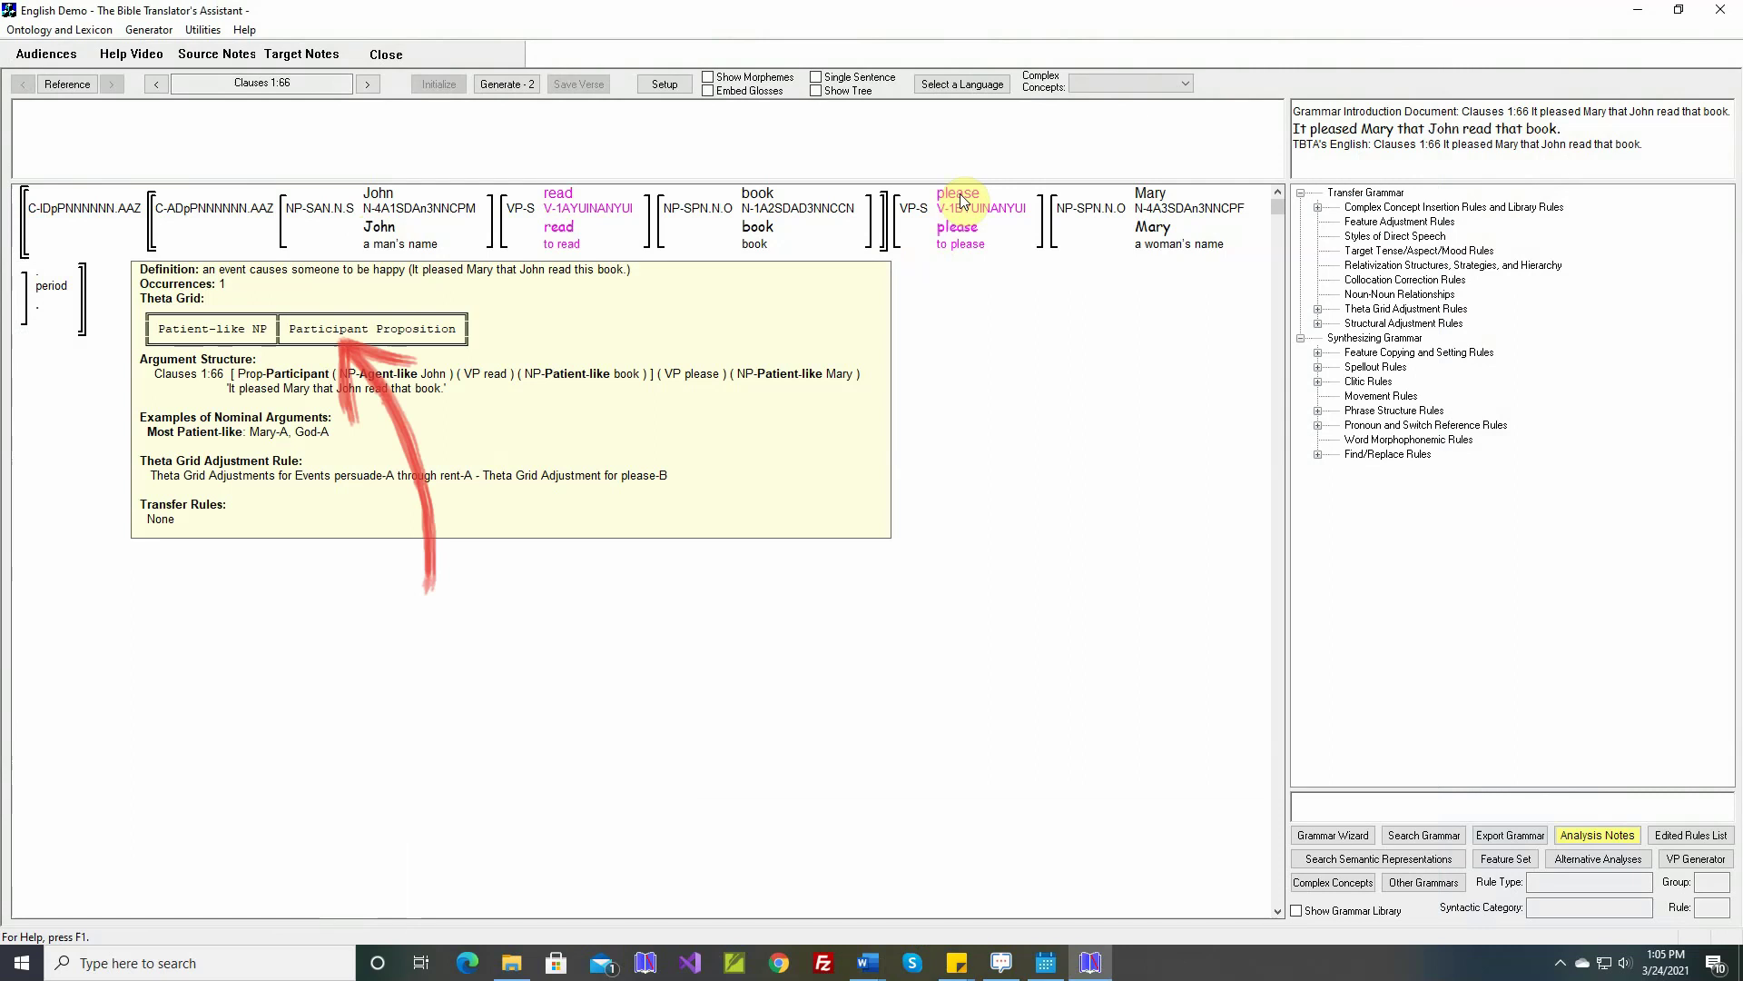
mouse_move(207, 212)
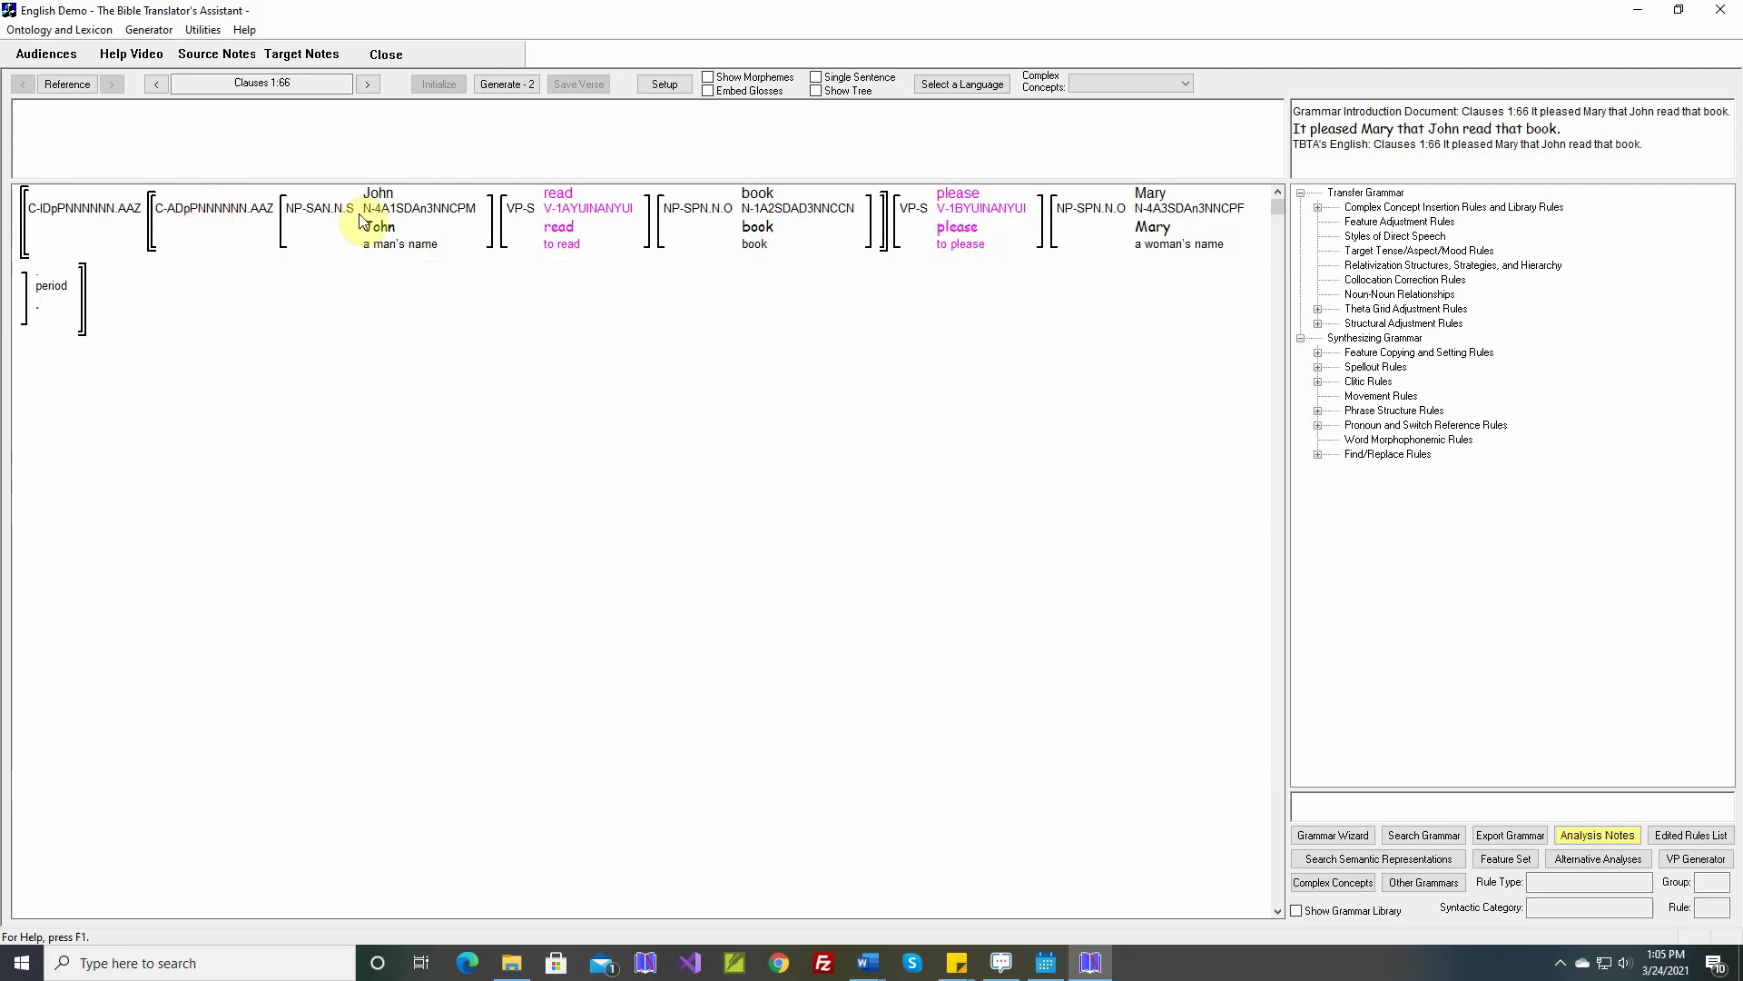
click(513, 84)
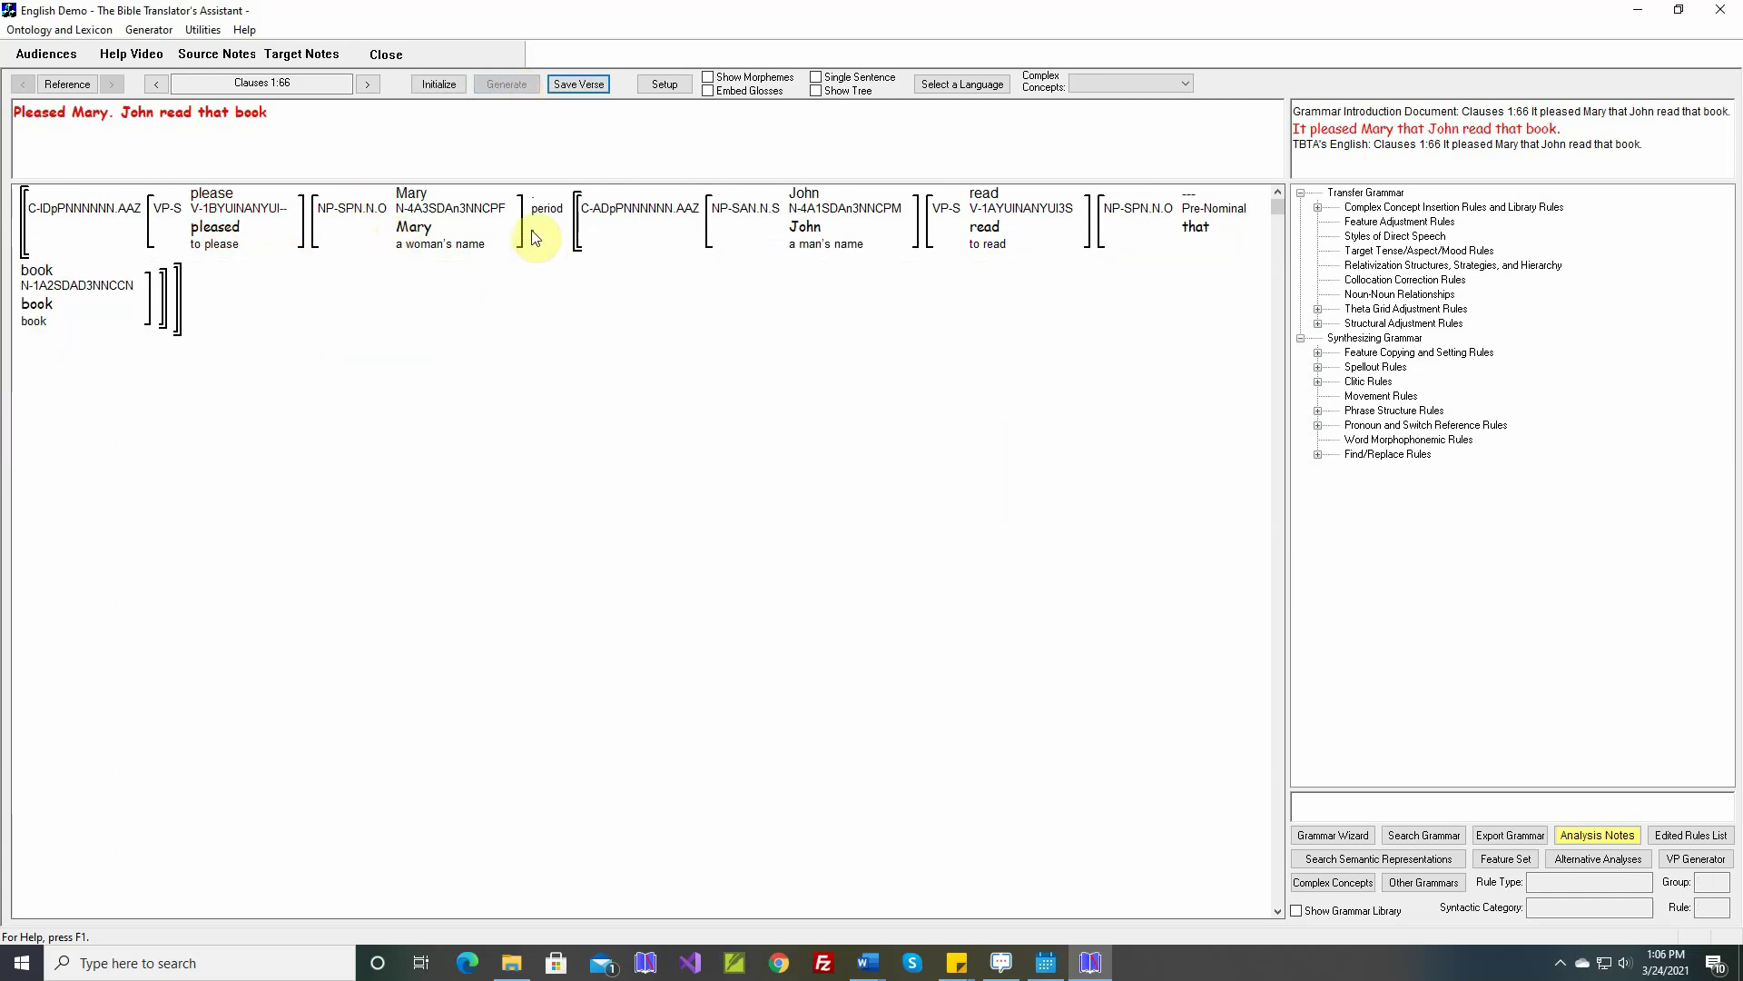
mouse_move(620, 225)
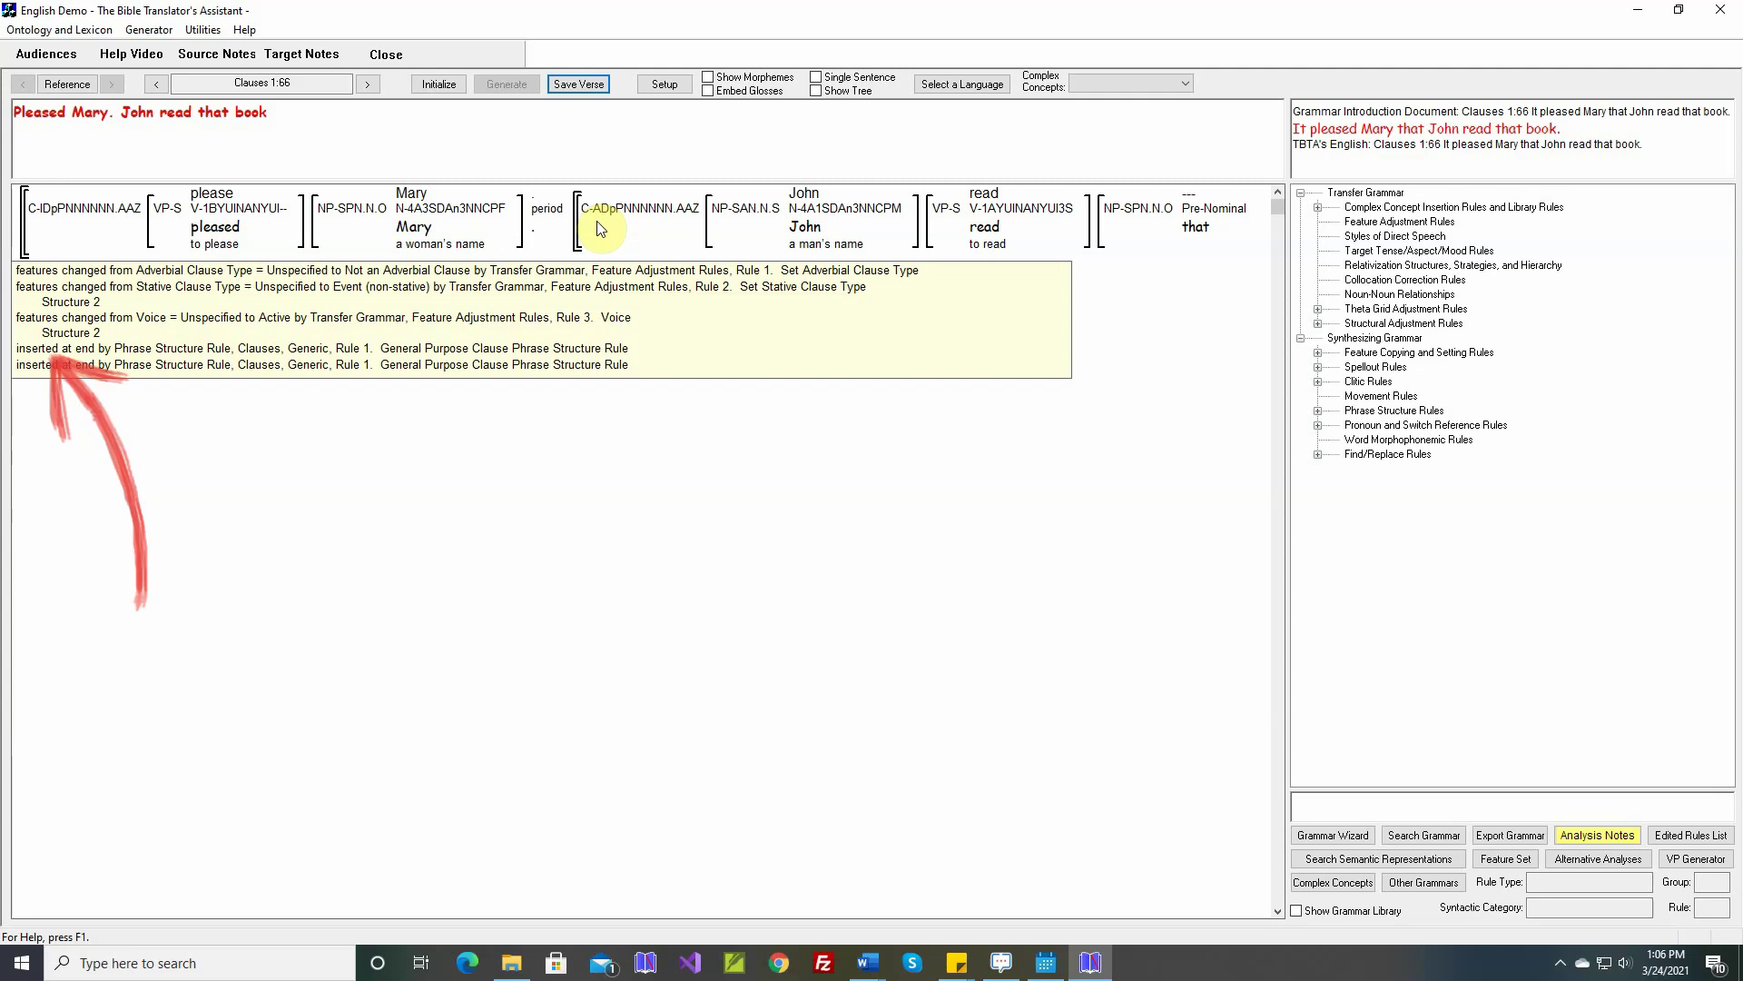
- Open the General Purpose Clause Phrase Structure Rule from the generic clause rules of the Synthesizing Grammar
click(1320, 413)
click(1335, 483)
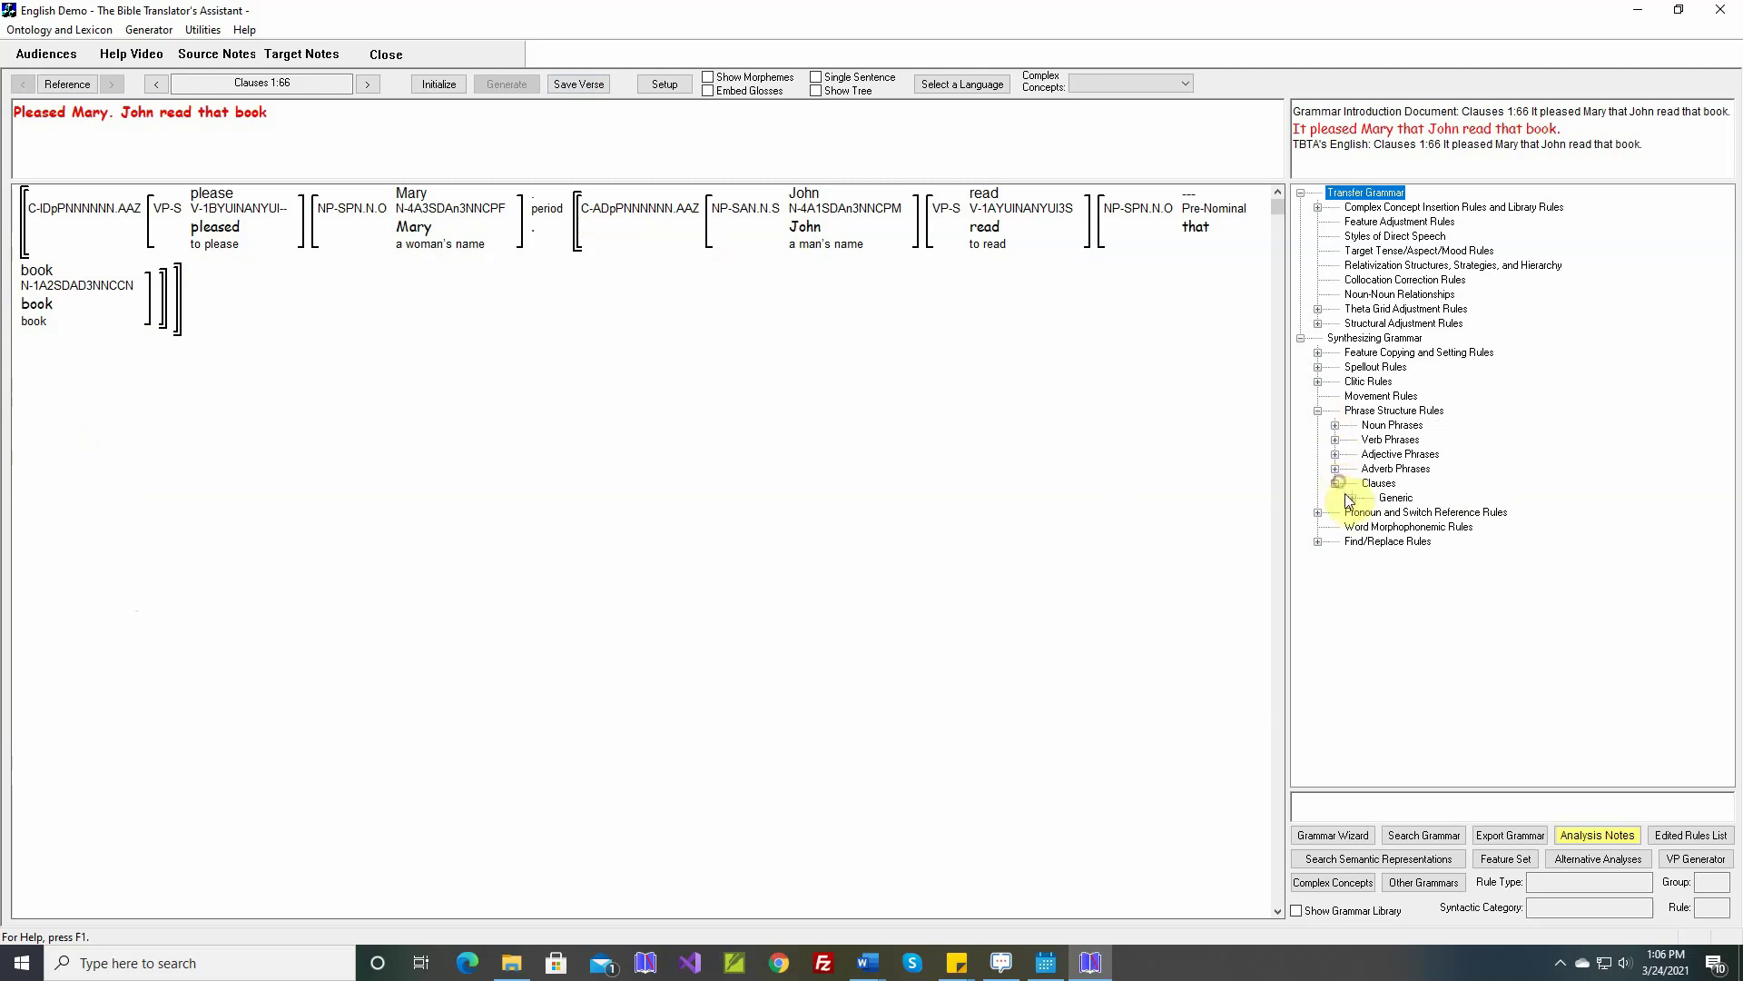
click(1352, 498)
double_click(1405, 515)
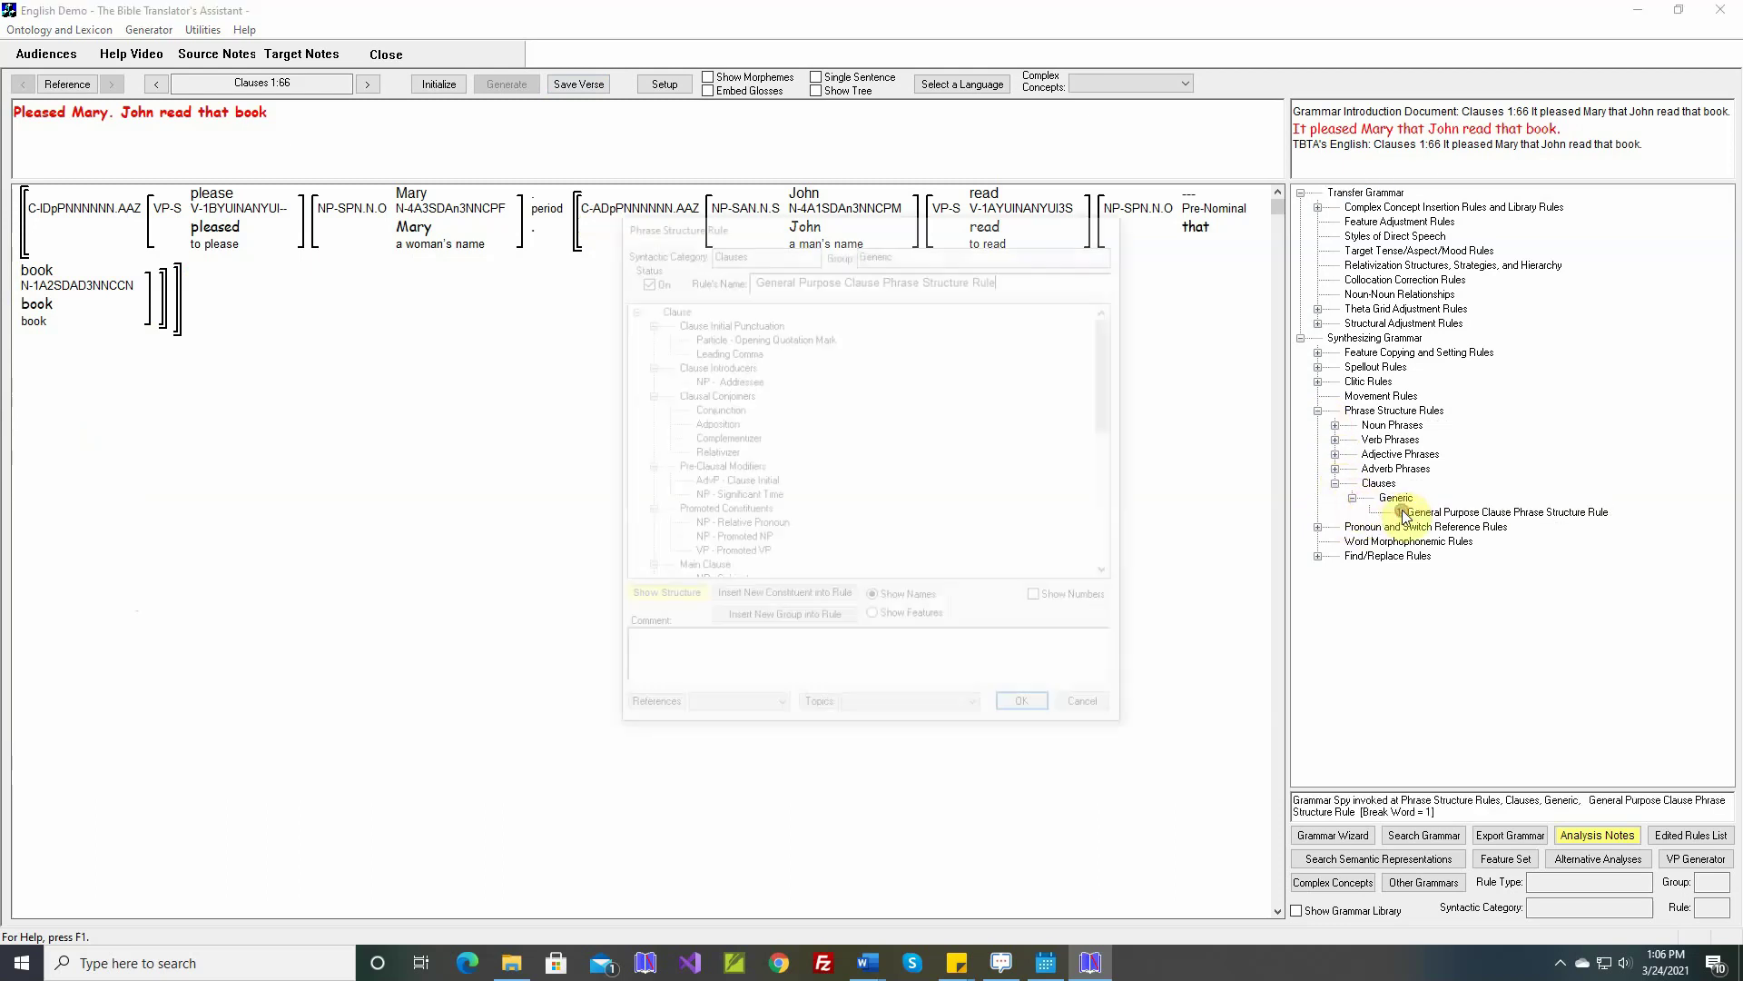
- Add a Clauses constituent with the type Agent (Subject Complement) to the rule's Post-Clausal Modifiers group
scroll(885, 494, down, 3)
scroll(885, 495, down, 2)
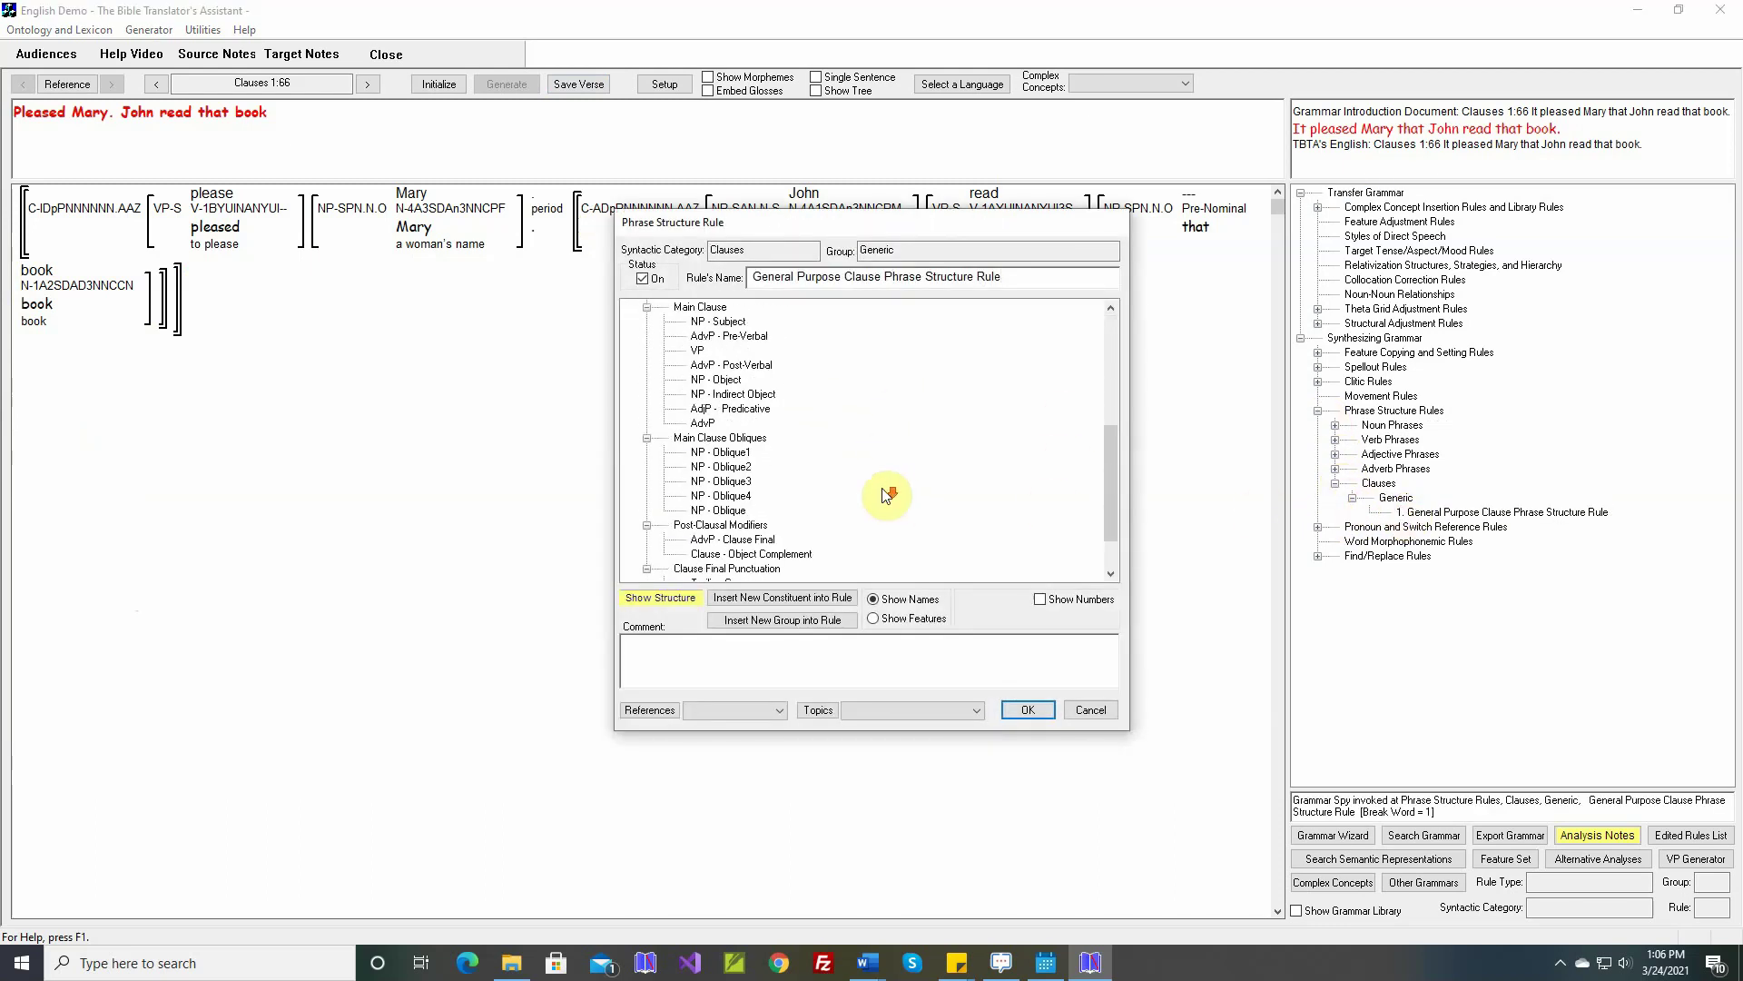
scroll(885, 495, down, 1)
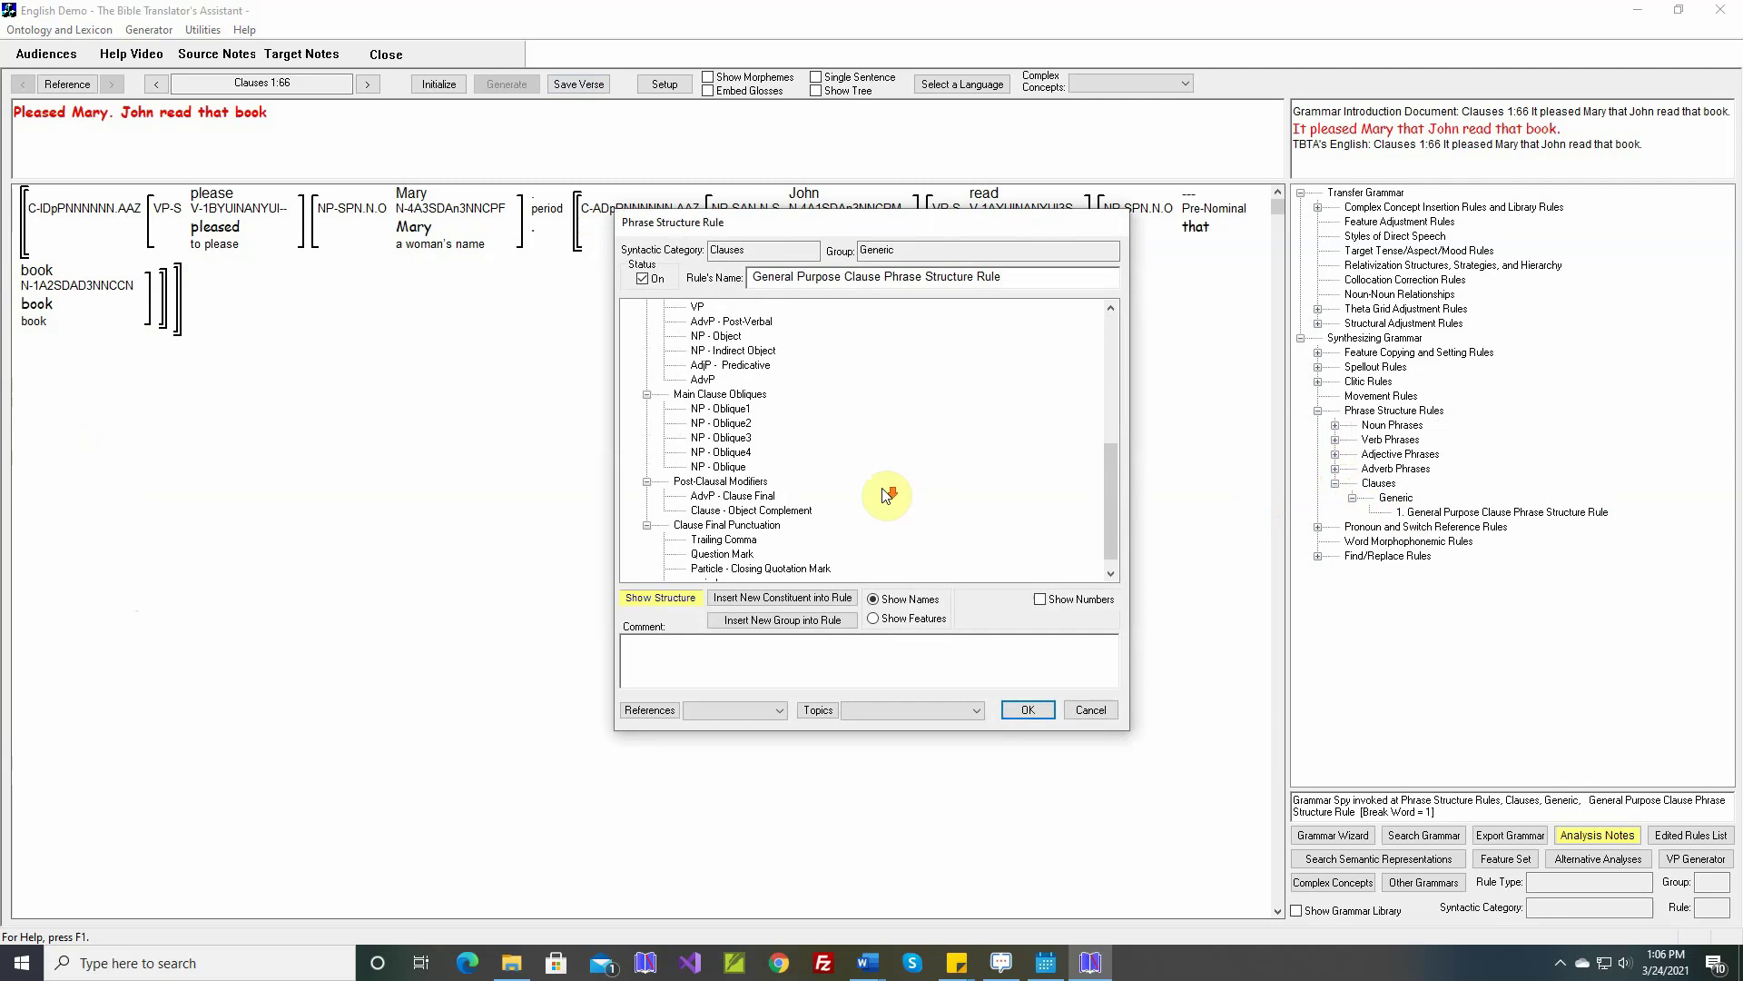
click(735, 482)
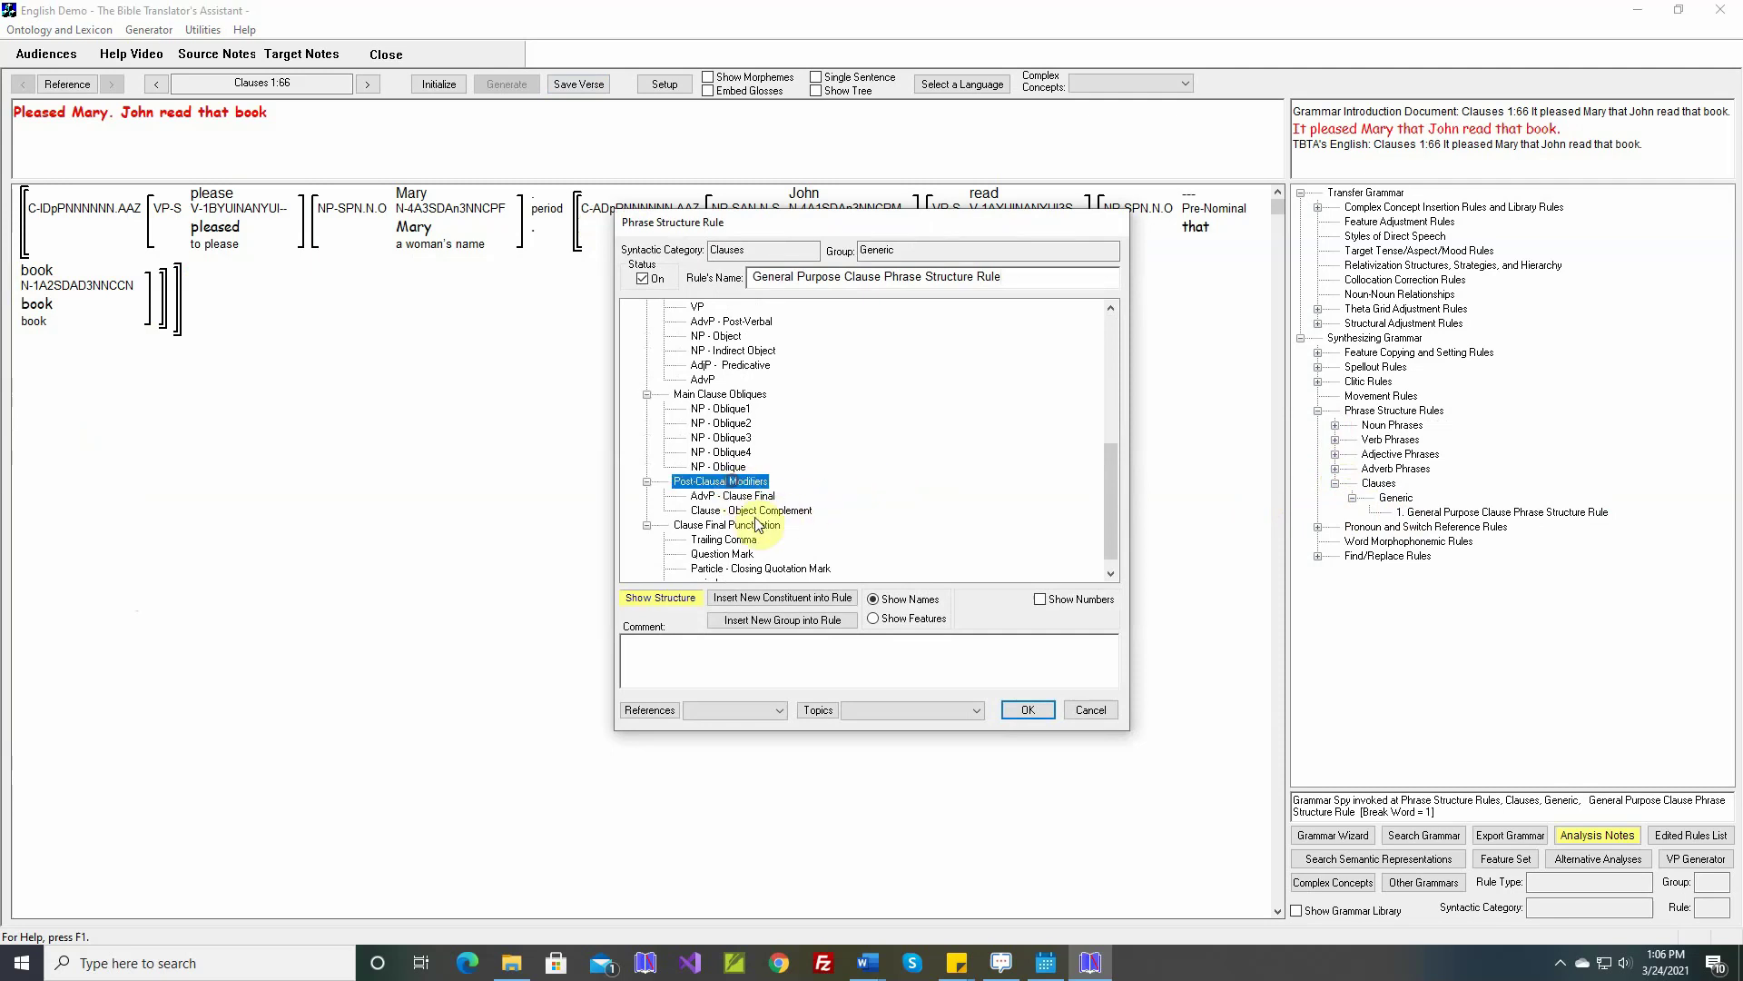
click(770, 596)
click(654, 389)
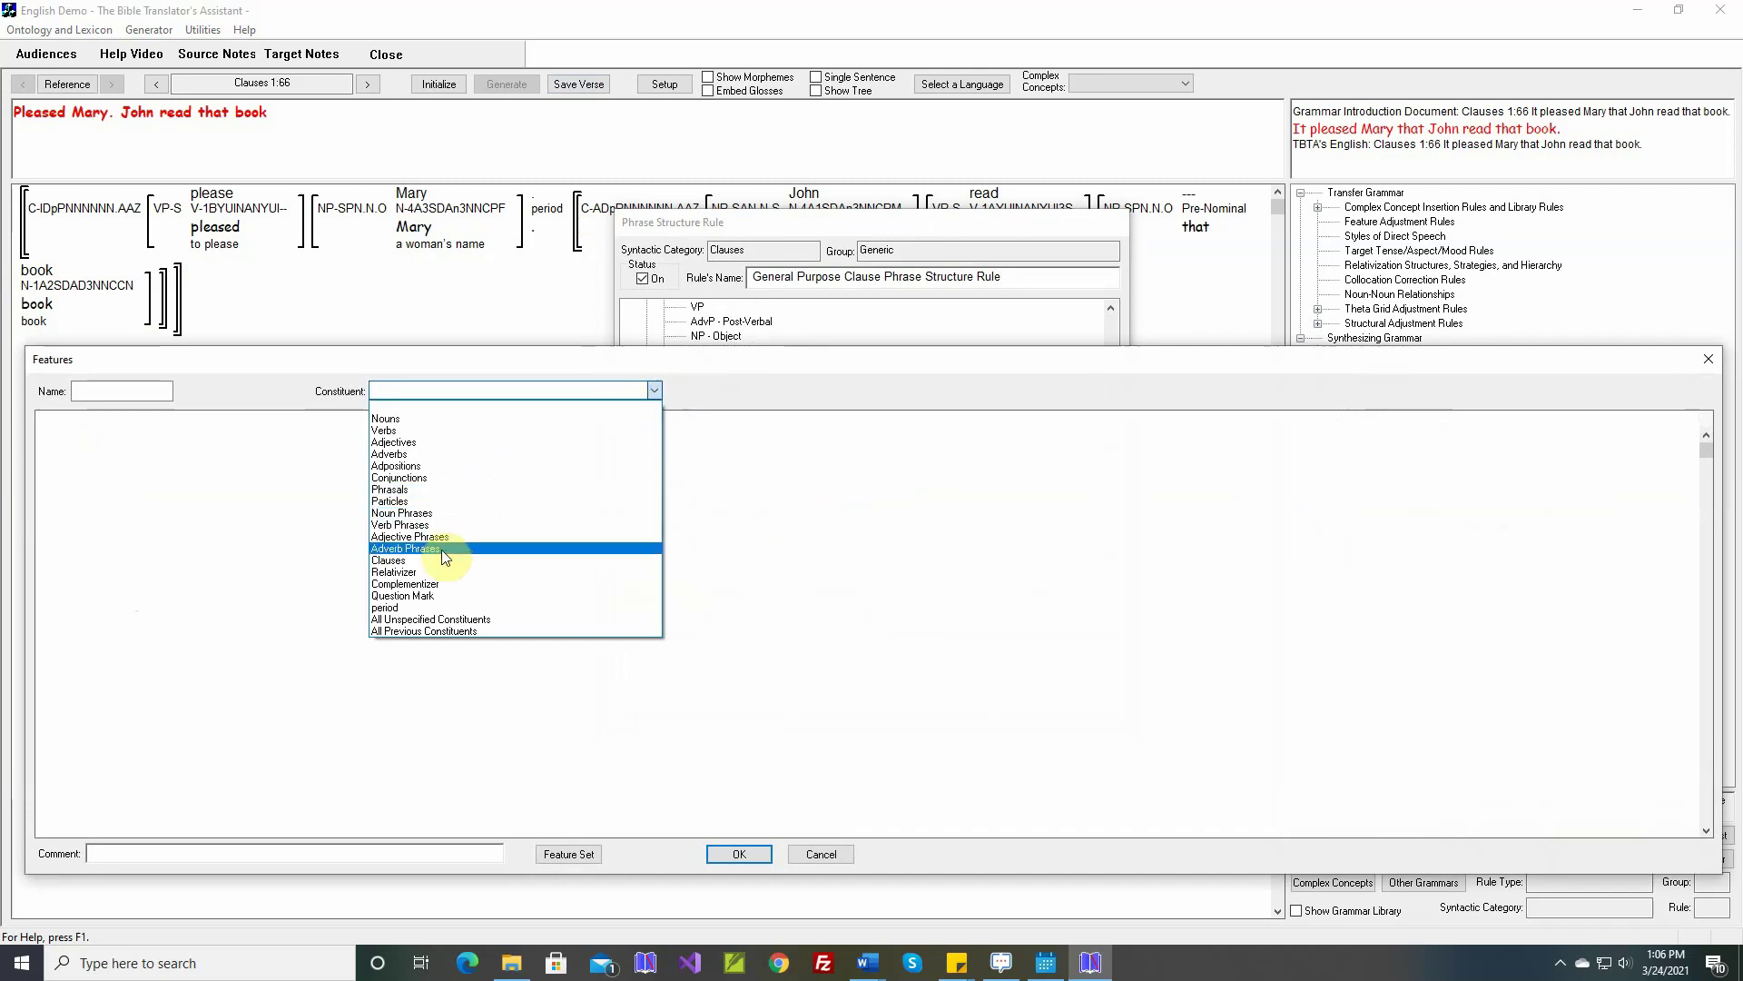
click(439, 561)
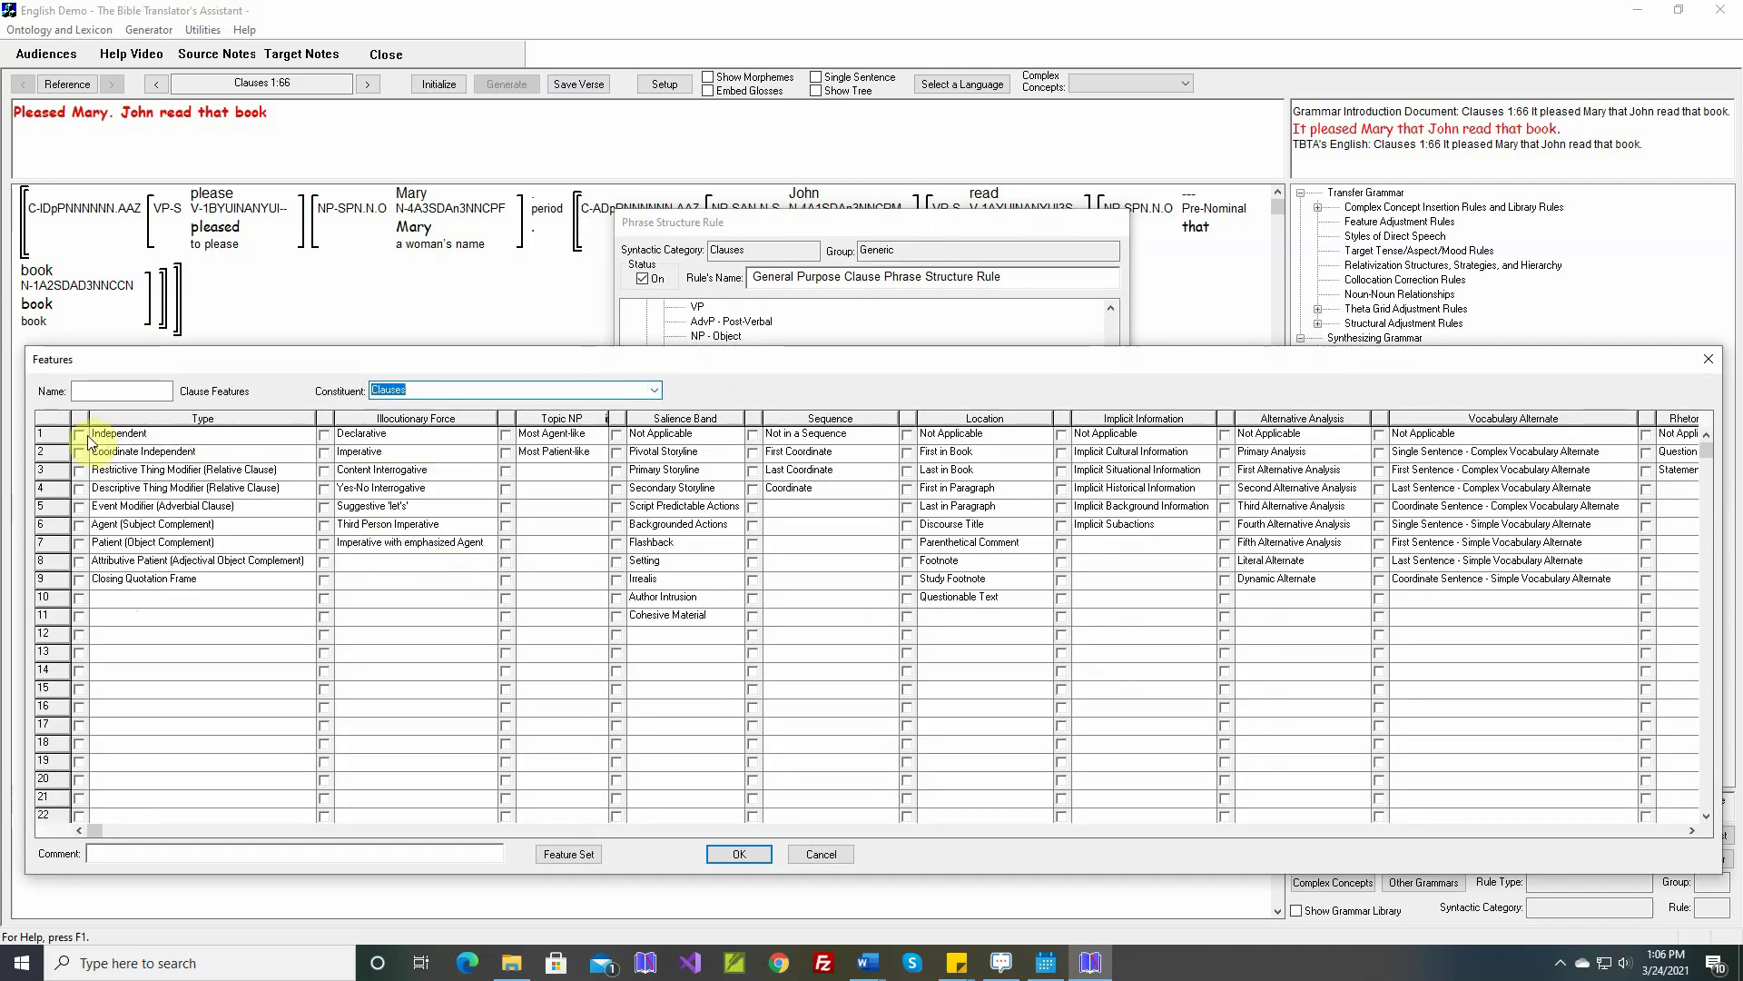
click(80, 525)
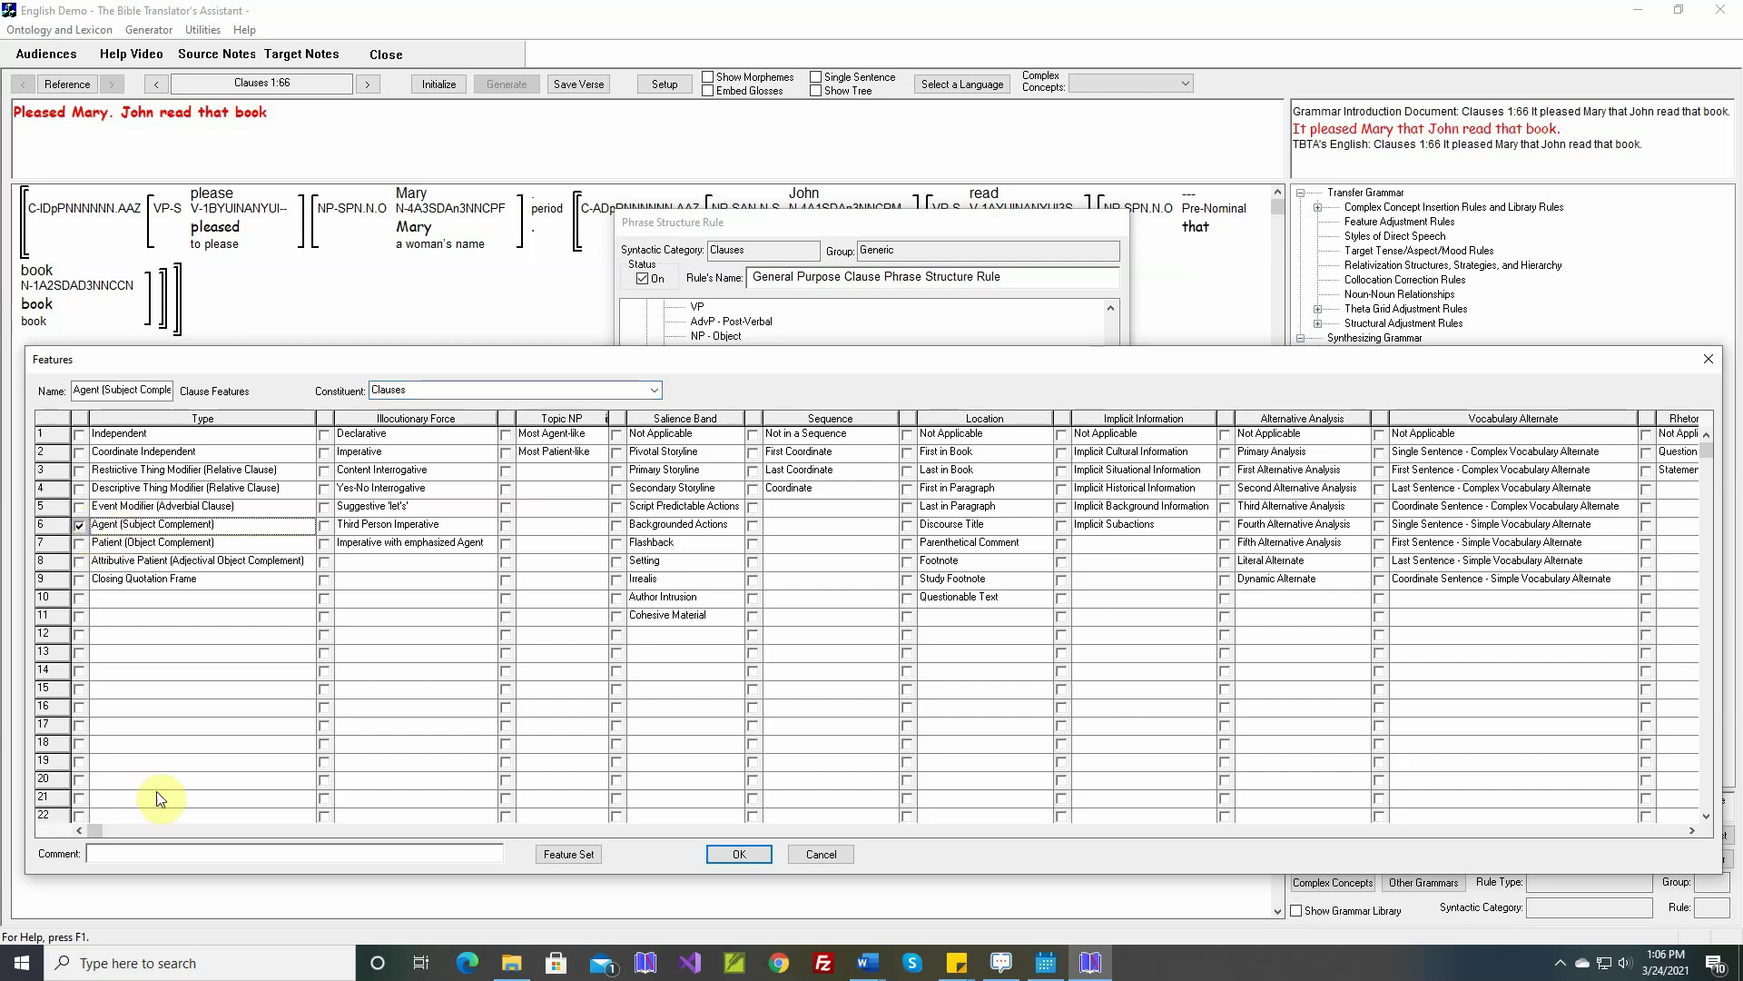
- Give the new constituent the comment "Clauses 1:66 It pleased Mary that John read that book." and accept its features
click(171, 850)
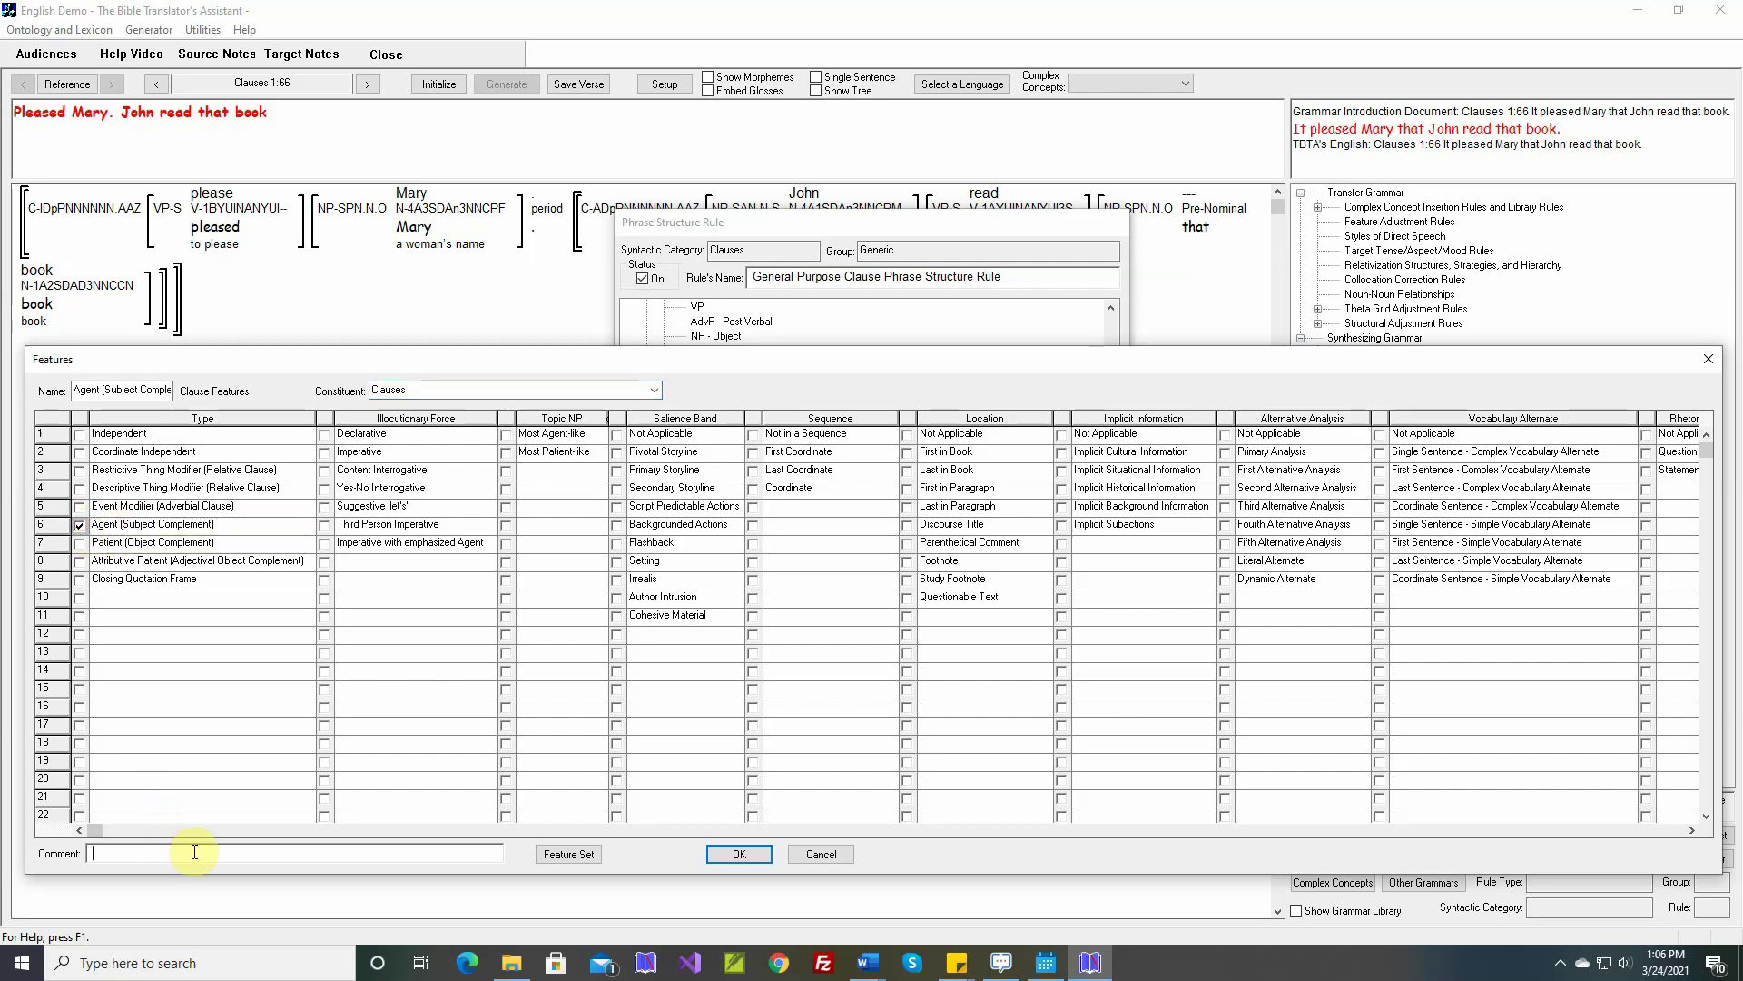
text(Clauses 1:66)
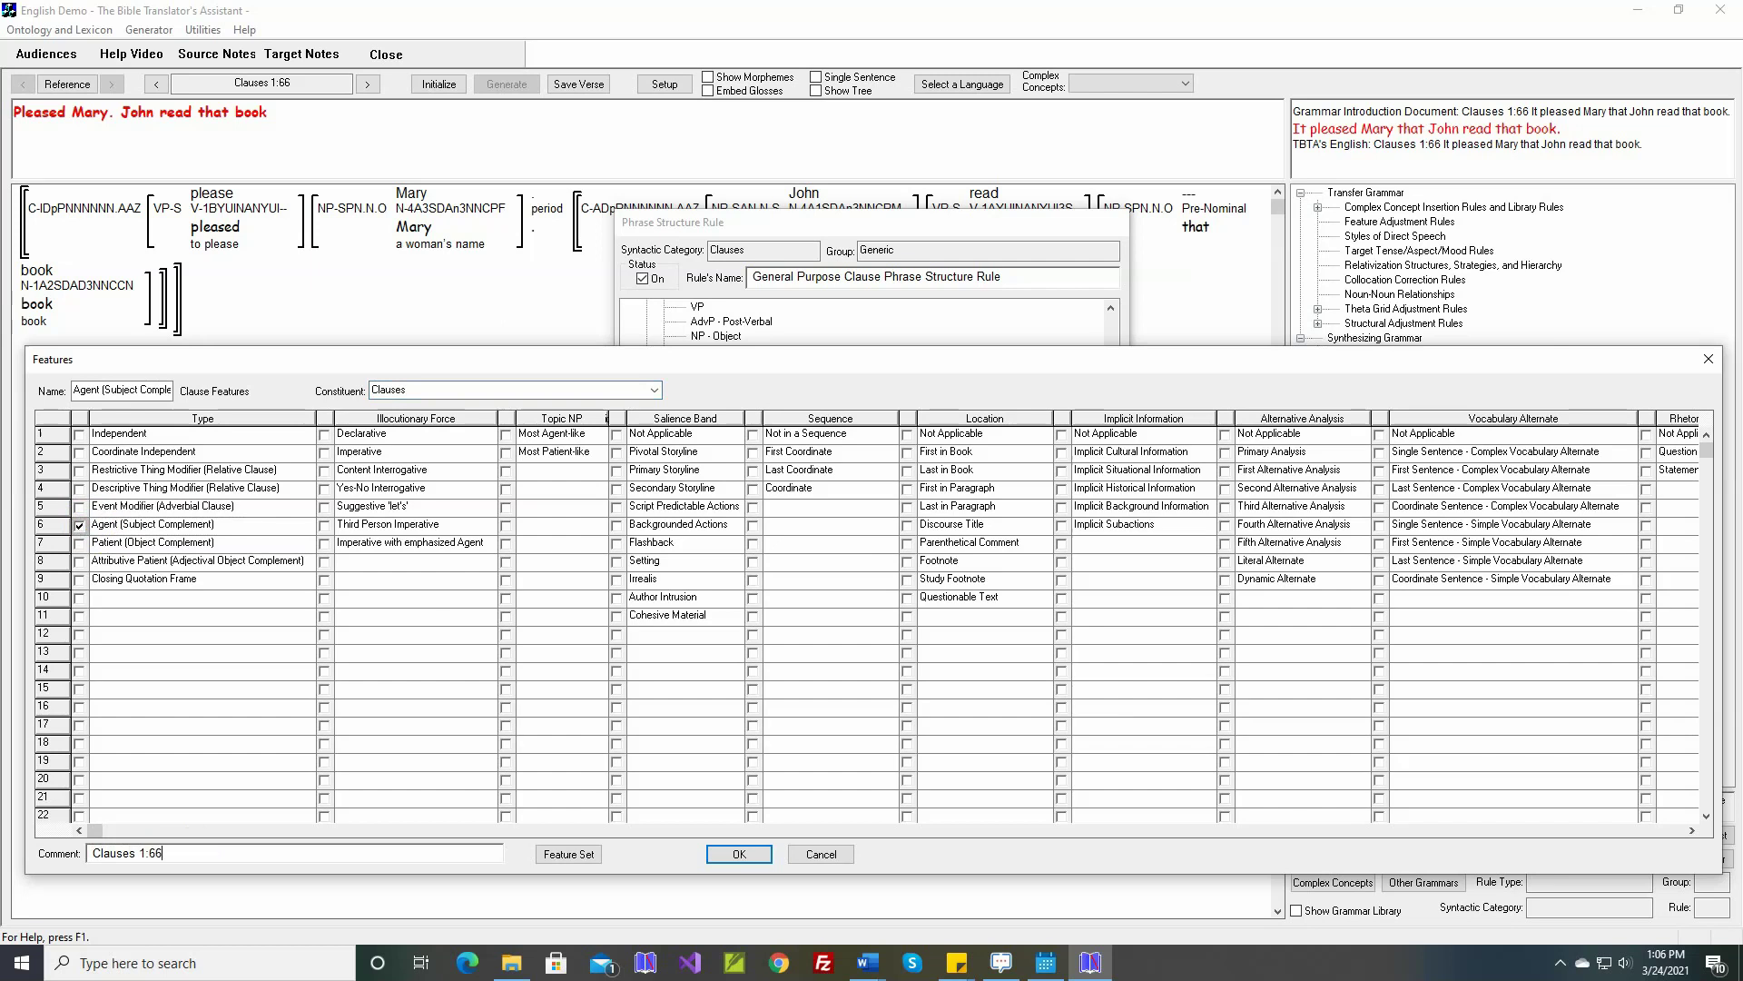
click(195, 852)
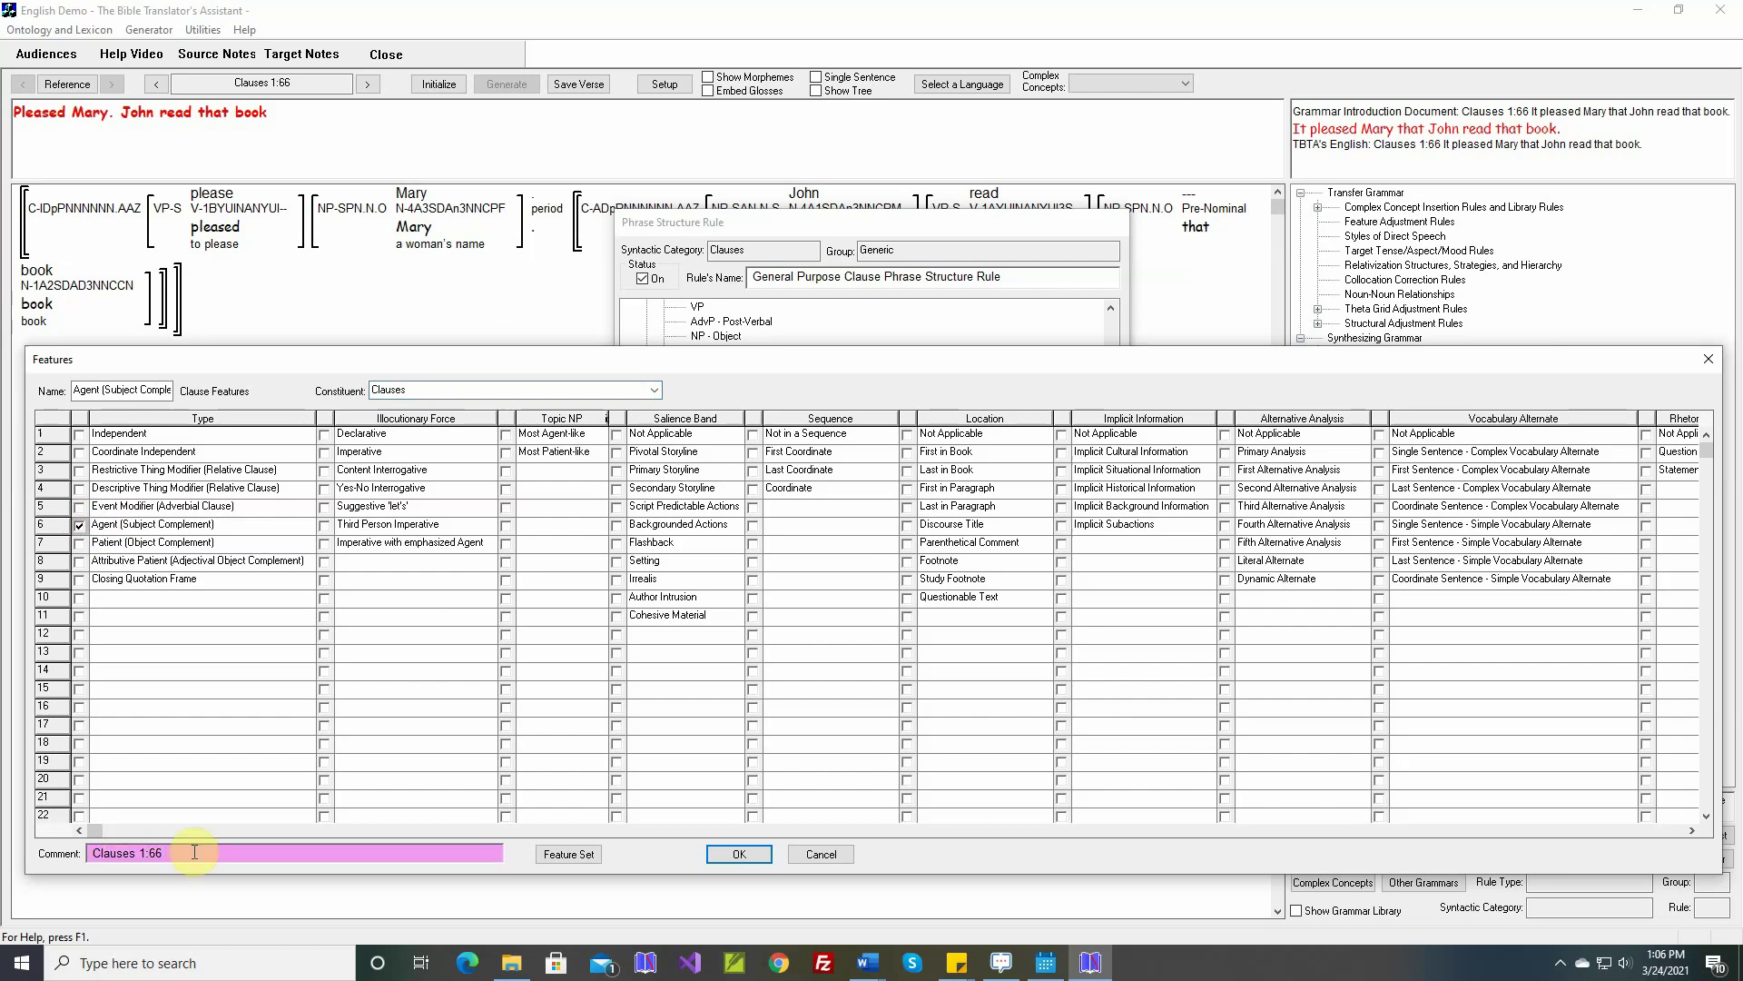
text(It pleased Mary that John)
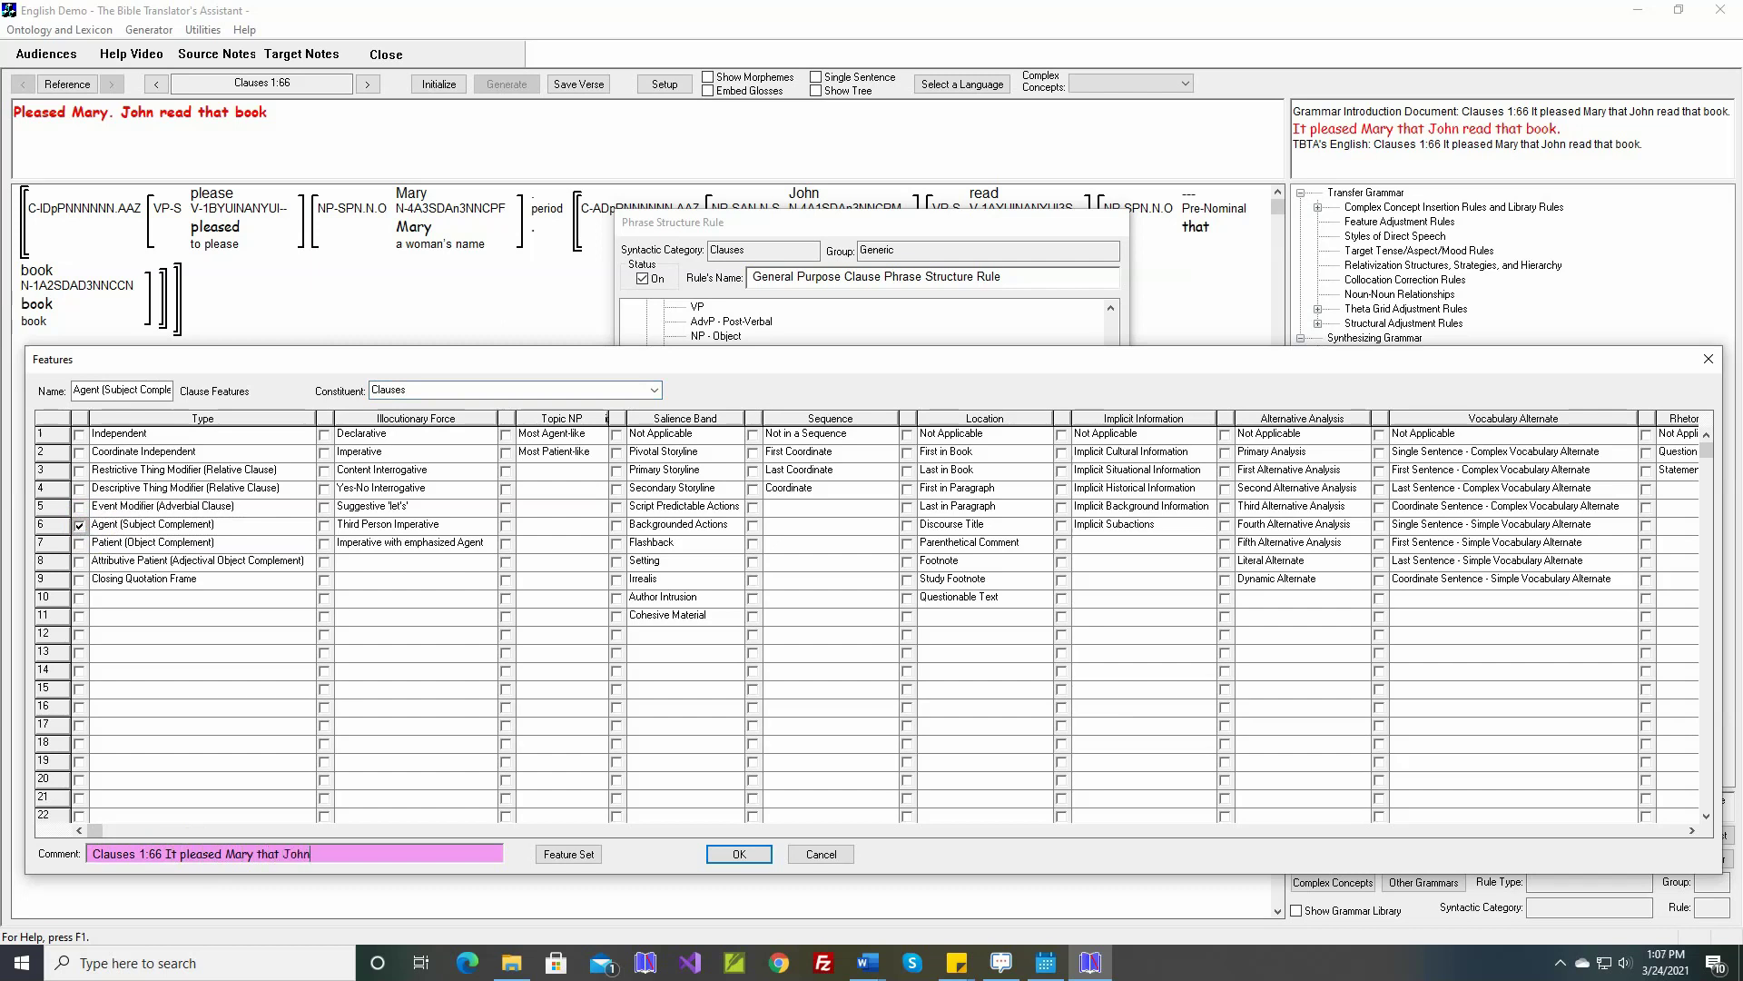
text( read that book.)
click(738, 856)
- Move the Agent (Subject Complement) clause below Clause - Object Complement in the Post-Clausal Modifiers group
scroll(799, 554, down, 10)
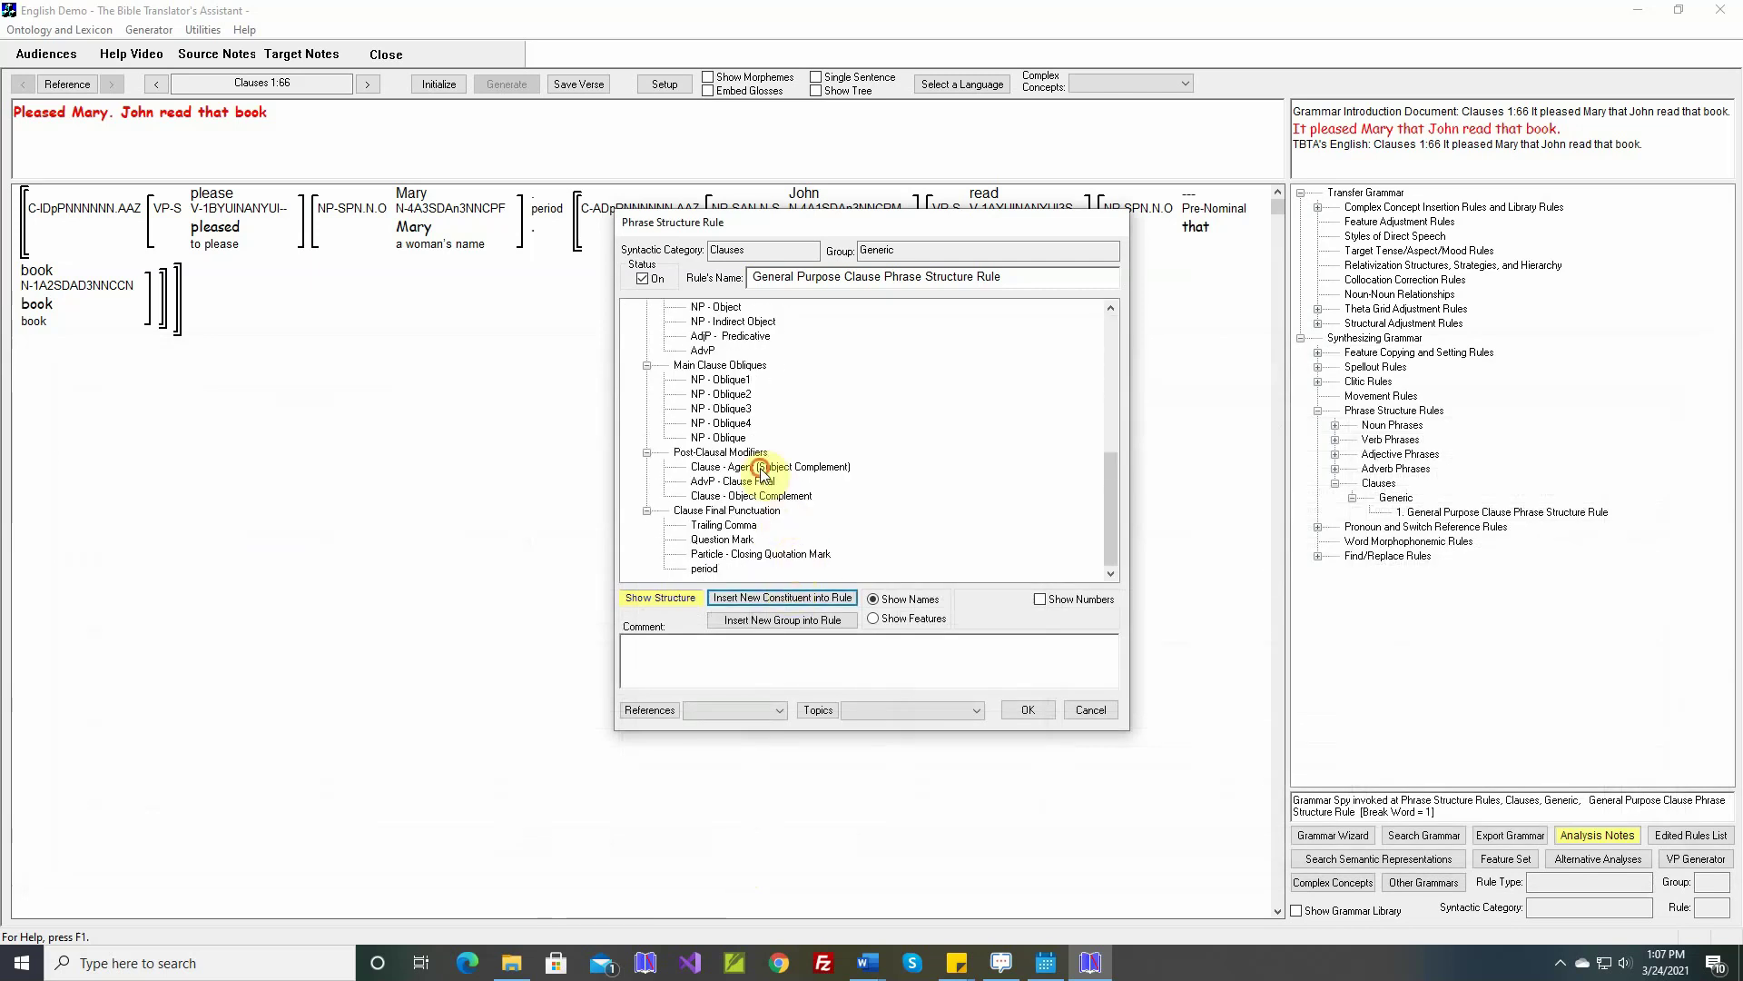
drag(761, 467, 766, 512)
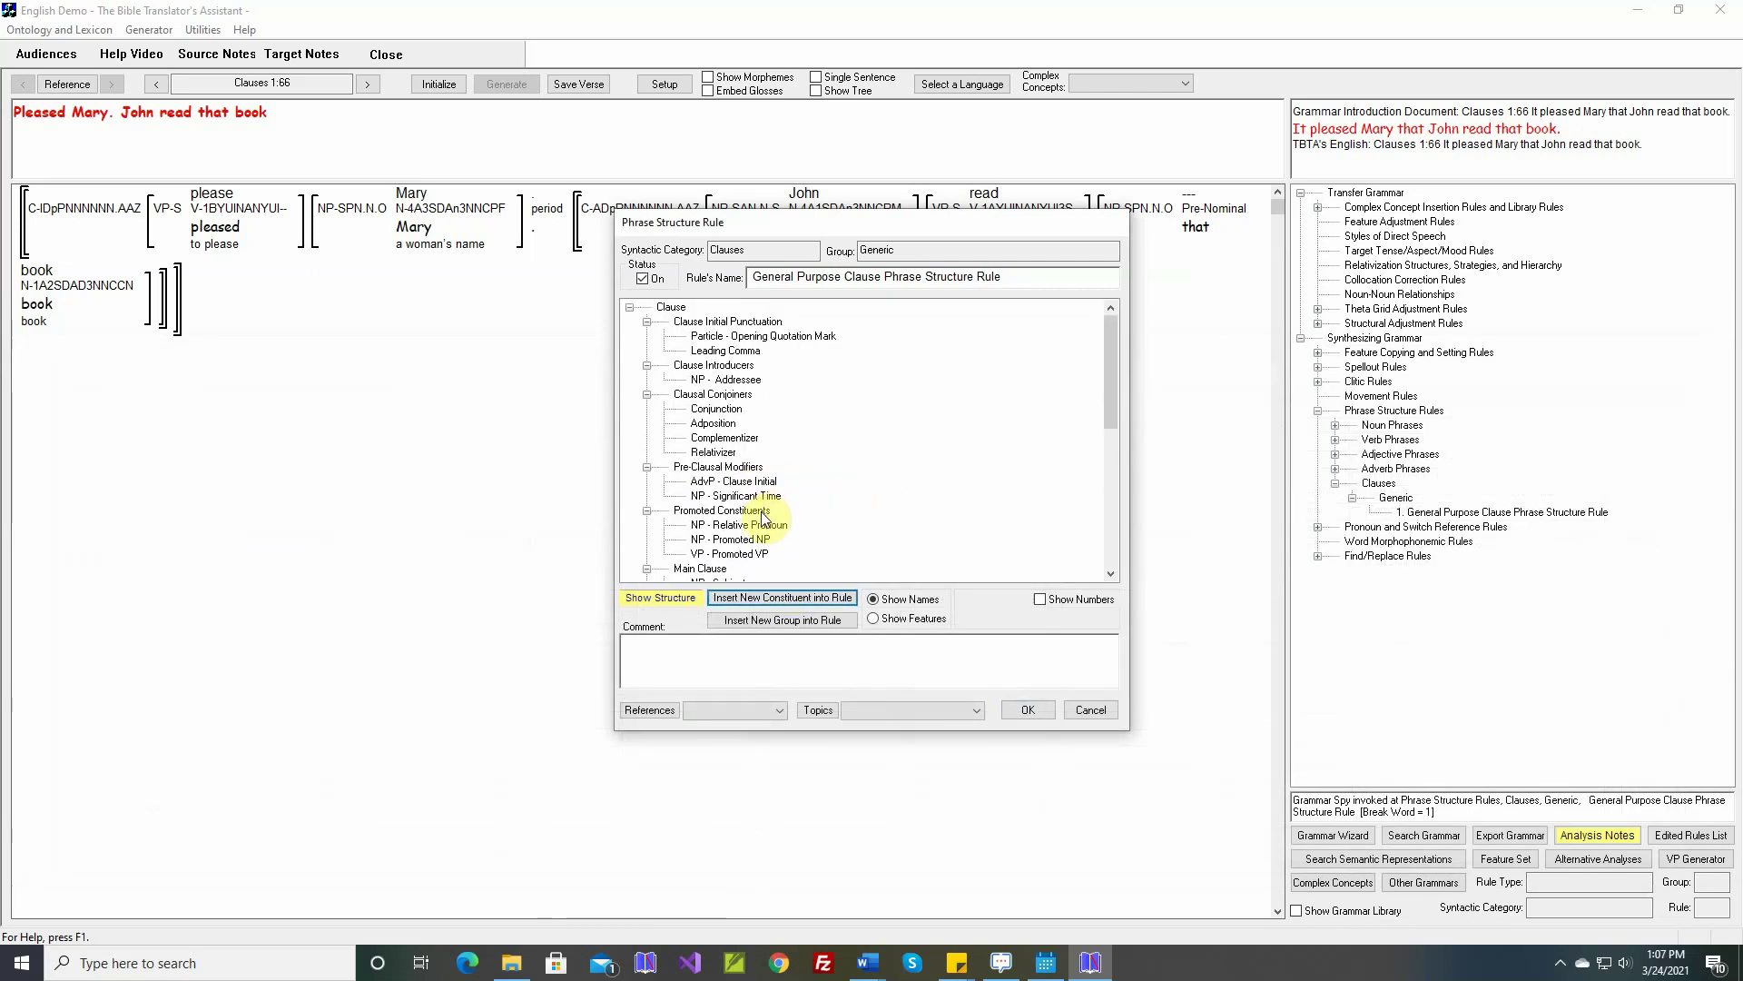
scroll(765, 513, down, 3)
scroll(765, 511, down, 3)
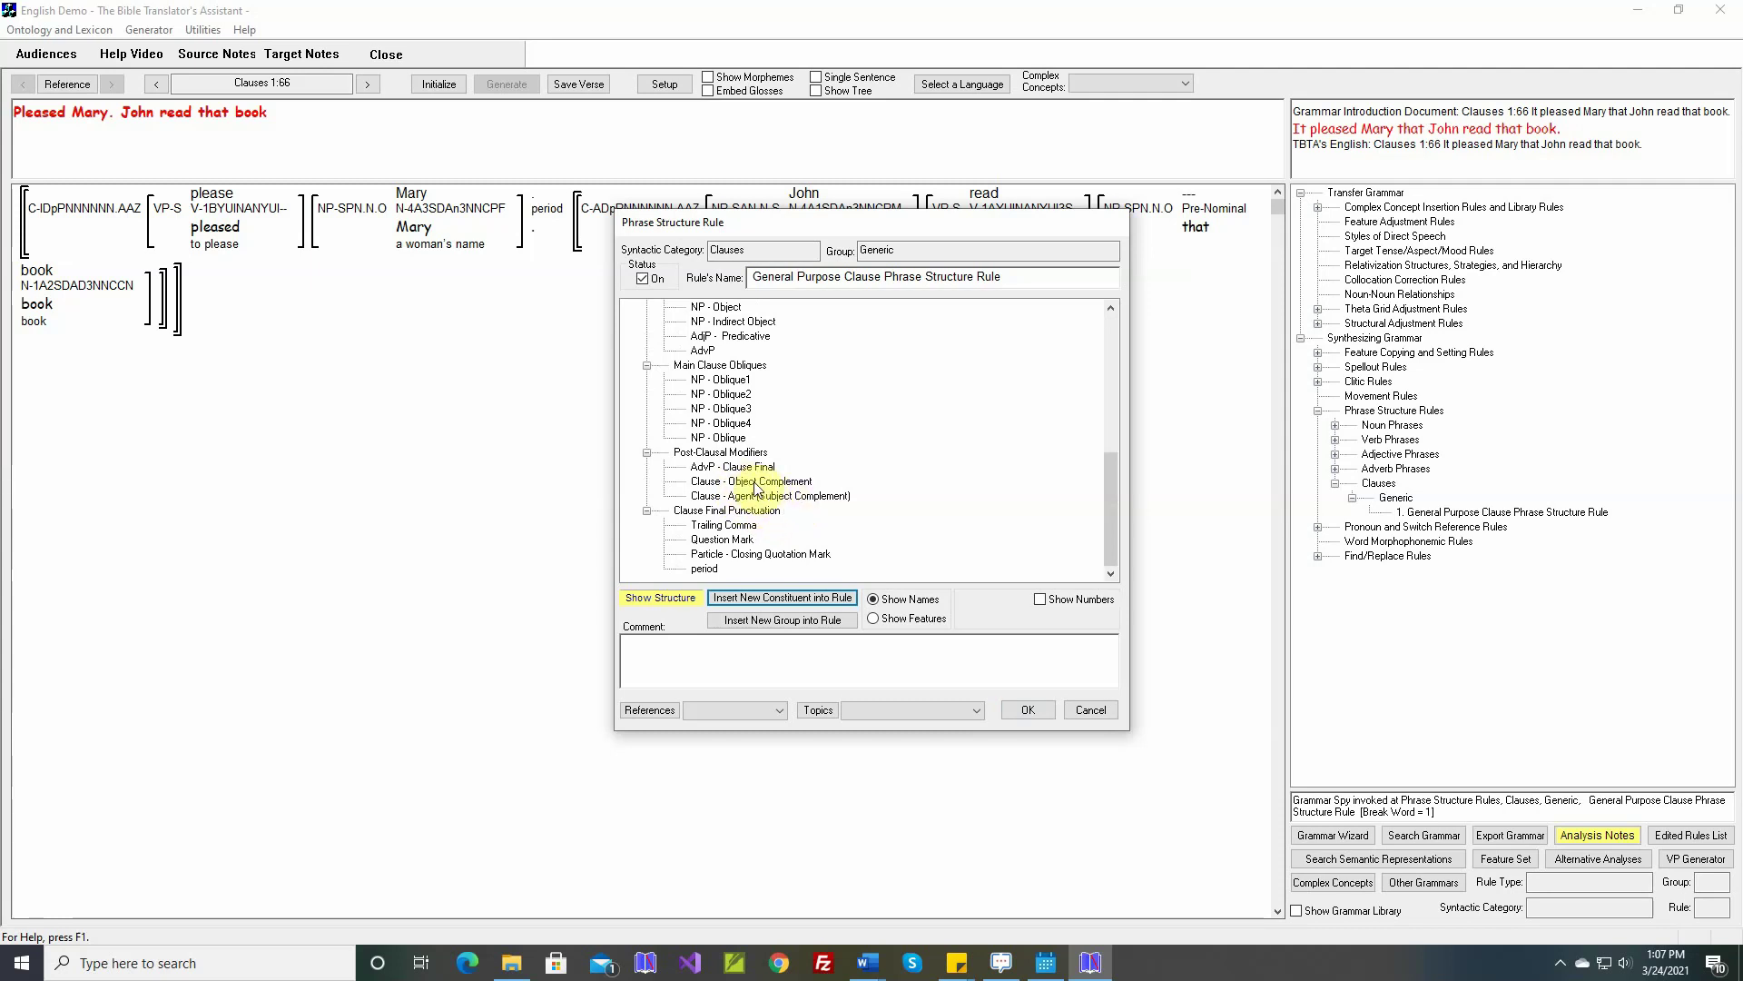
- Save the phrase structure rule, then reinitialize and regenerate Clauses 1:66
click(1027, 709)
click(439, 86)
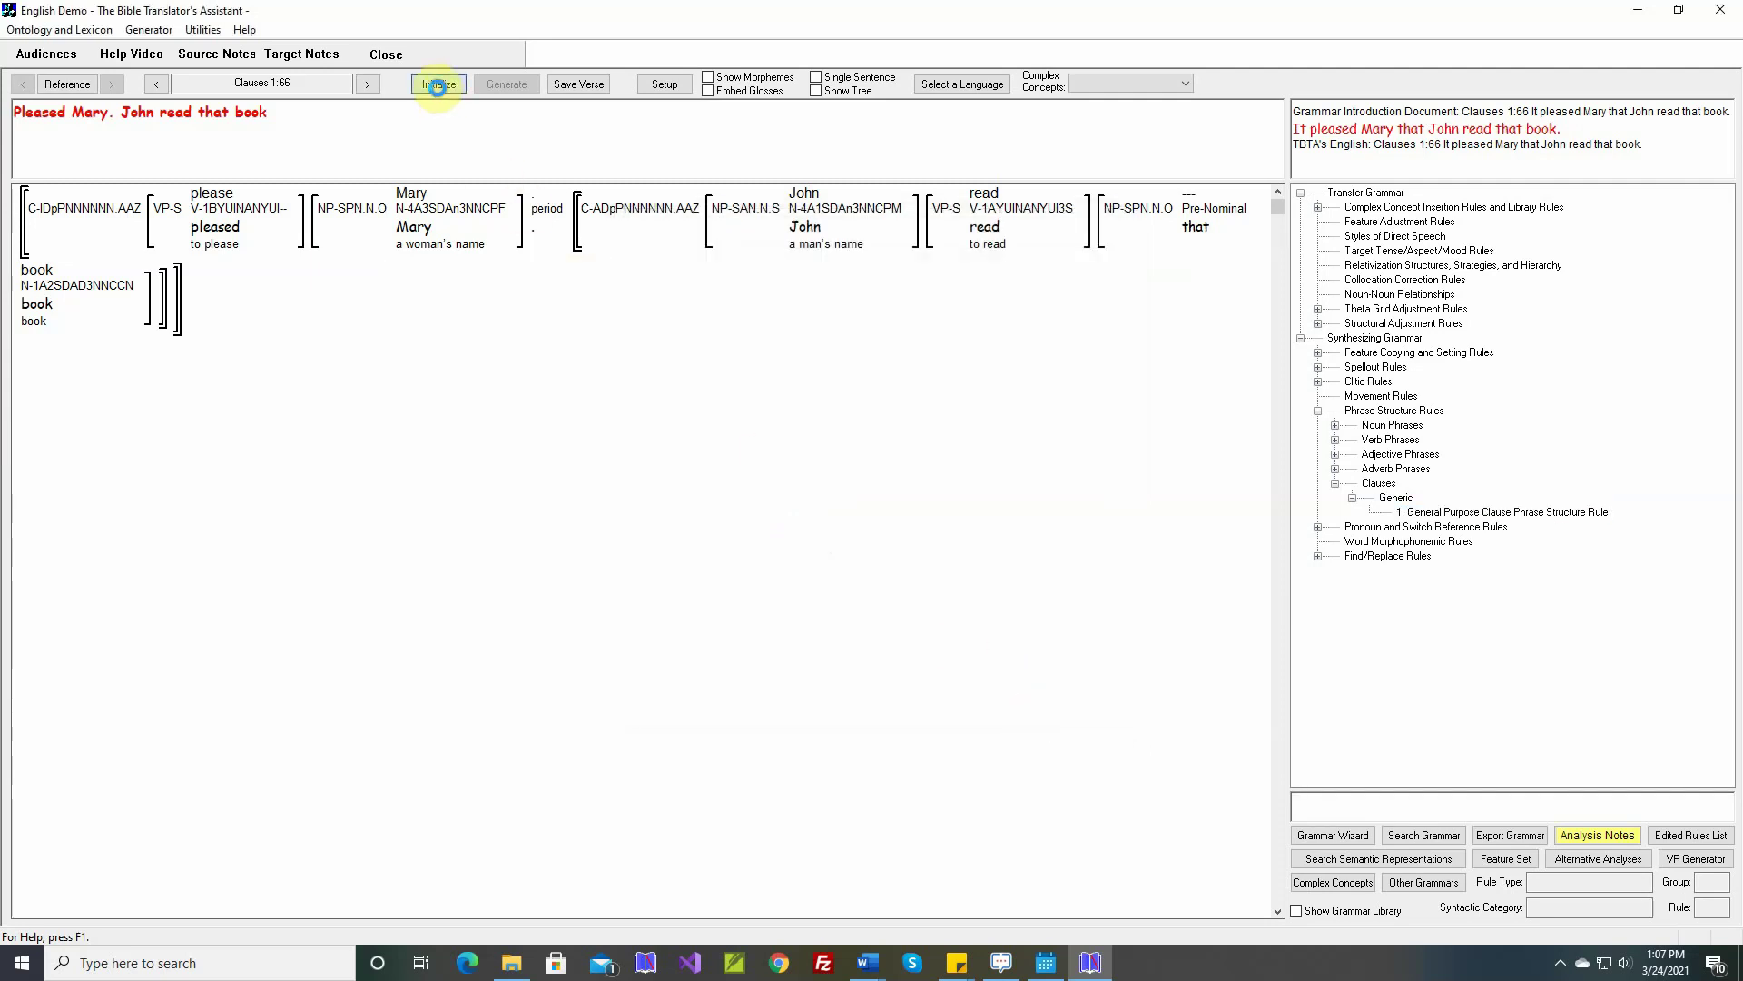
click(502, 84)
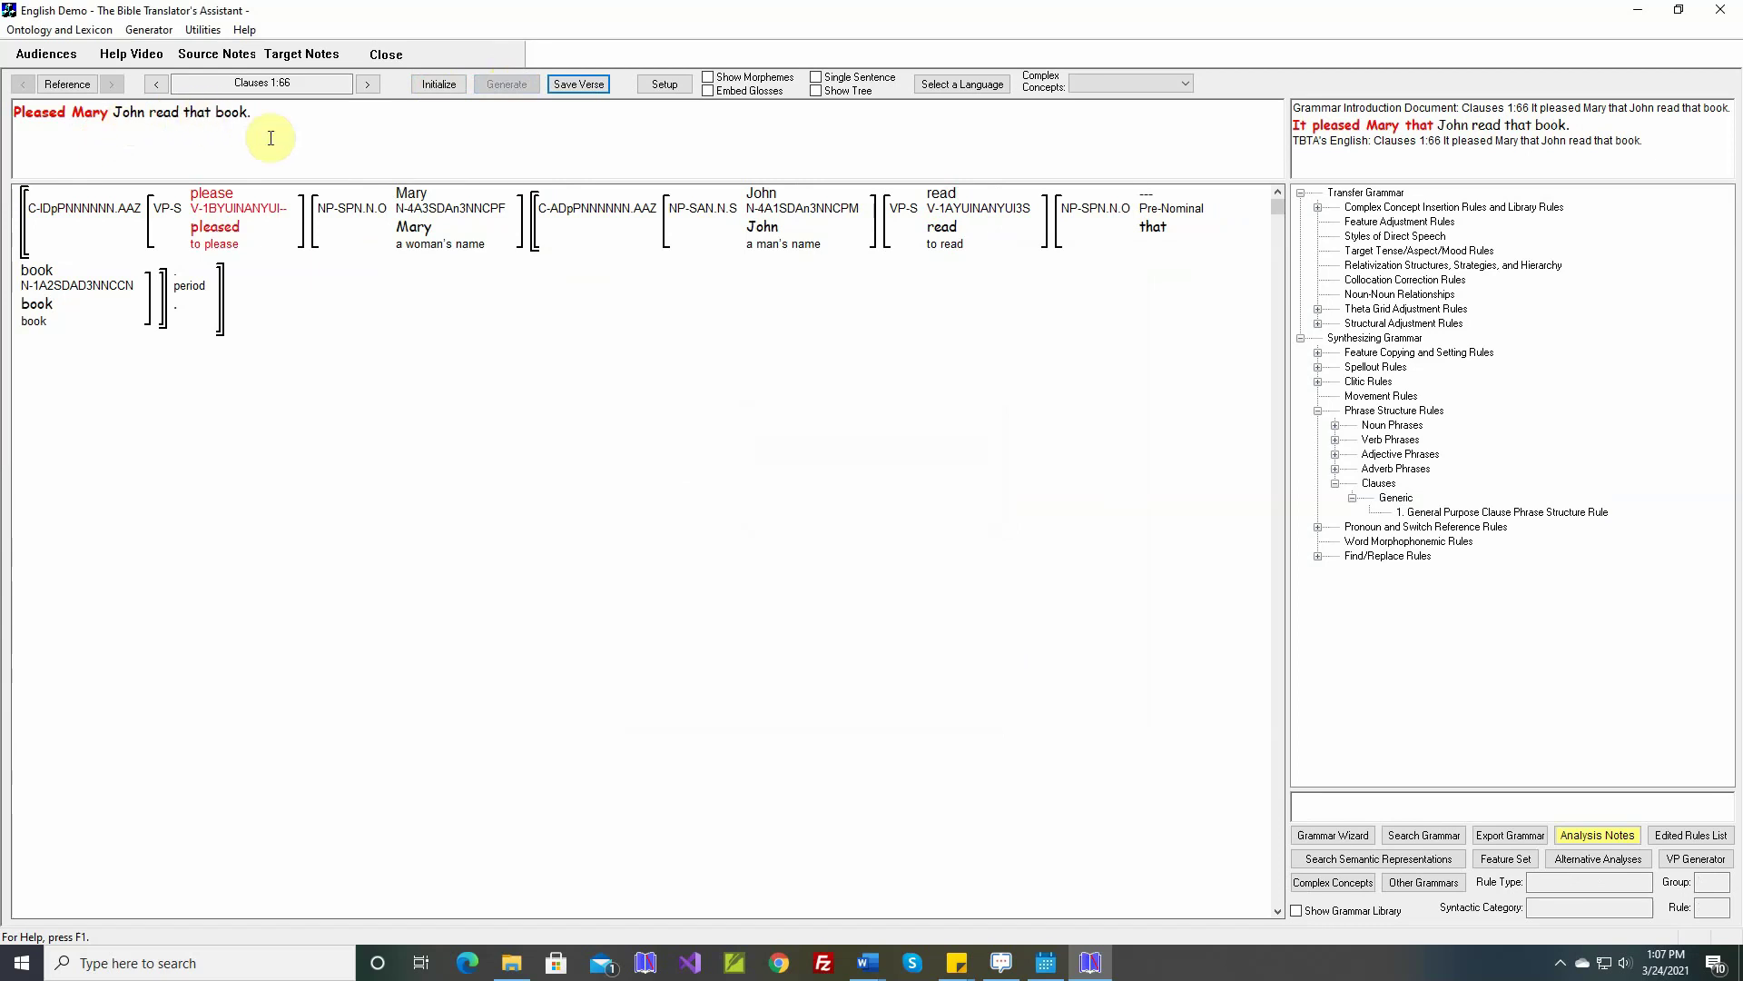
- Insert the complementizer "that" into the agent clause of the output structure in the theta grid adjustment rule for please-B
right_click(213, 195)
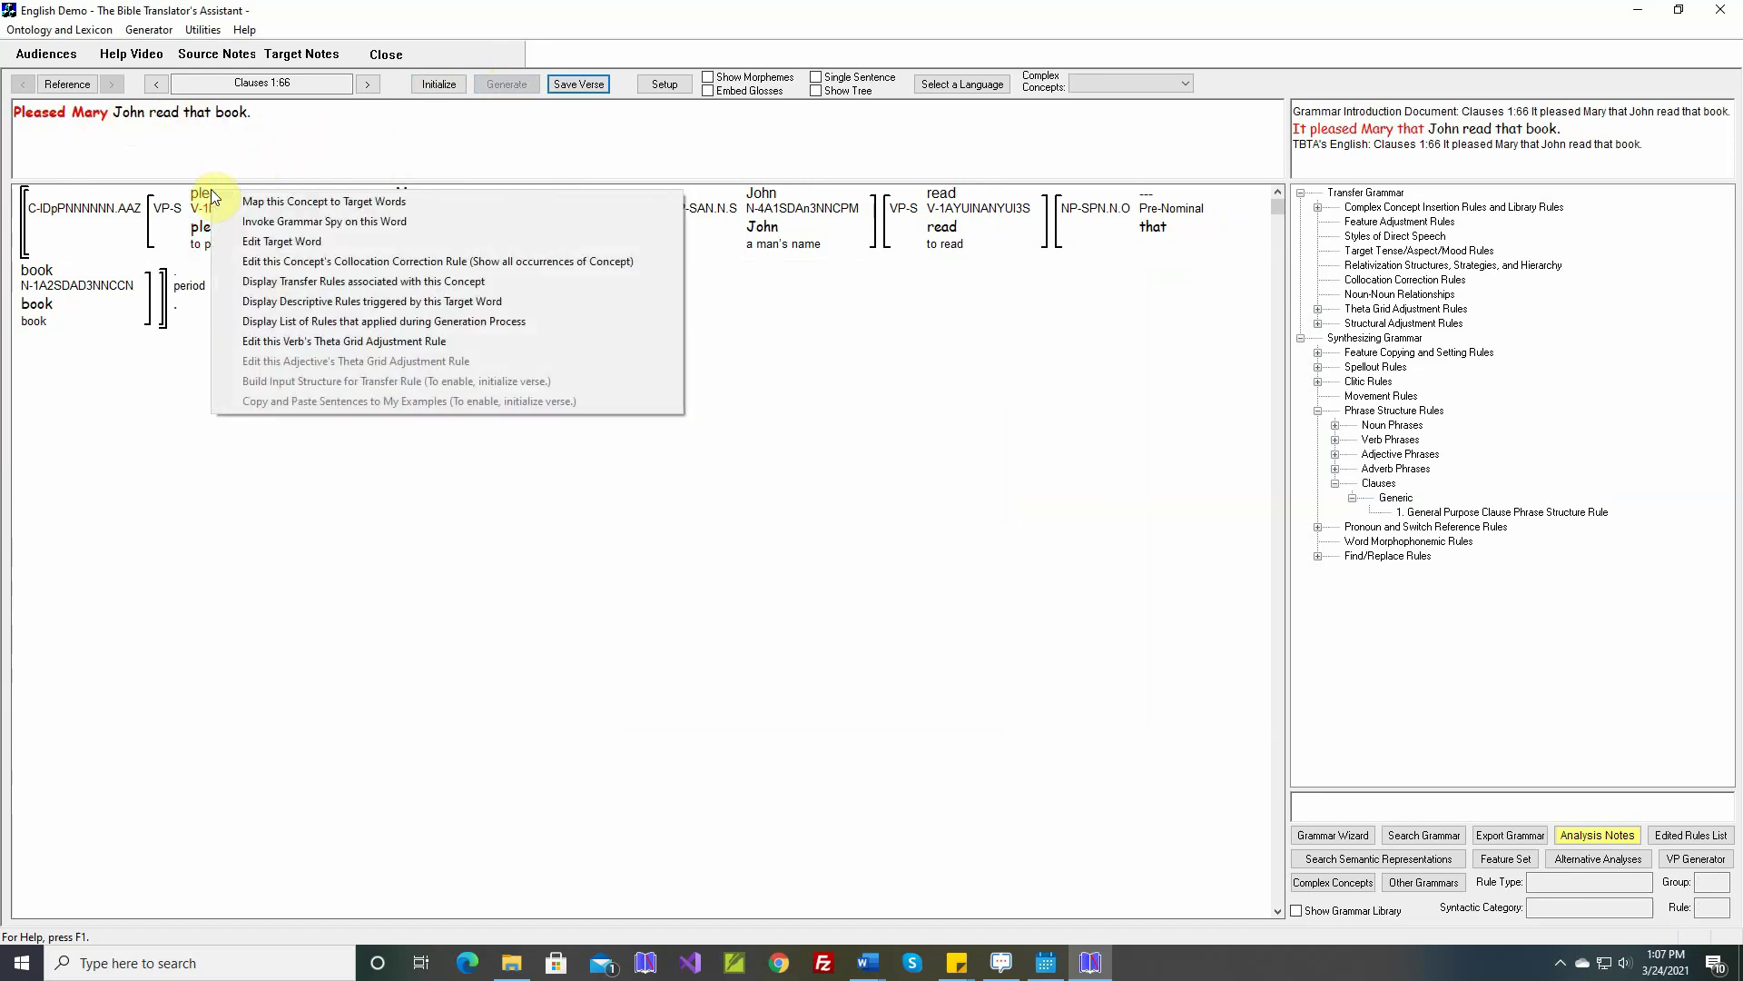
click(261, 342)
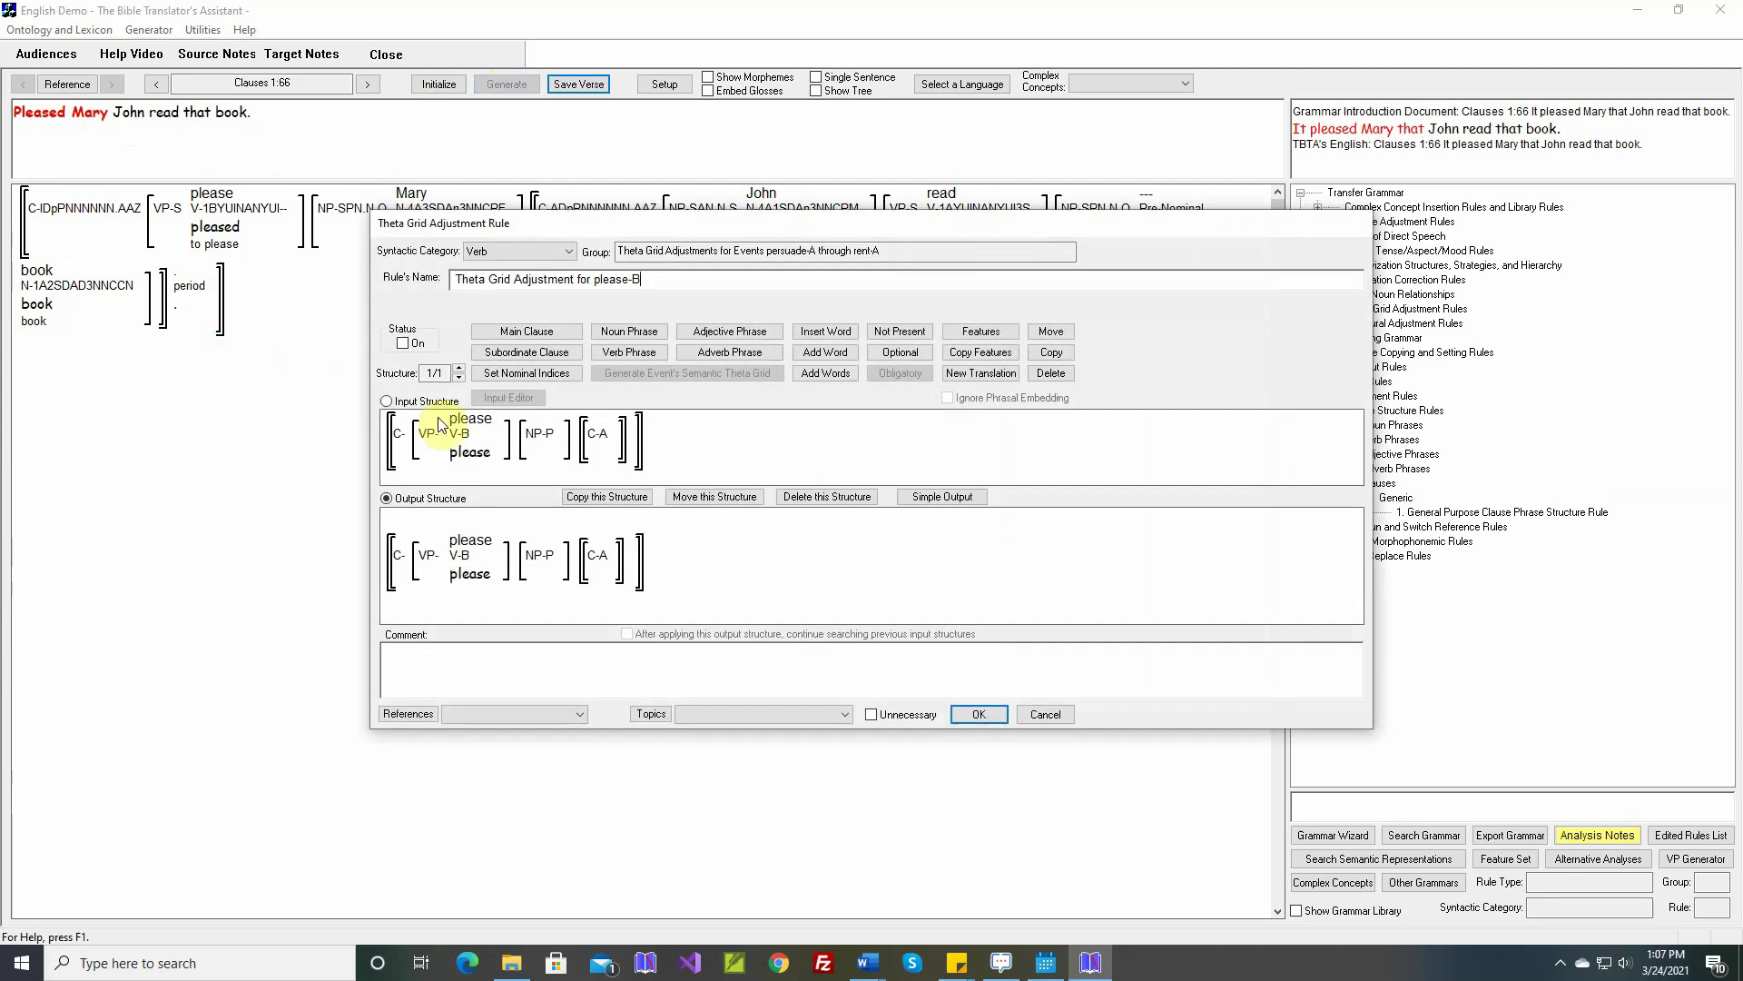
click(814, 334)
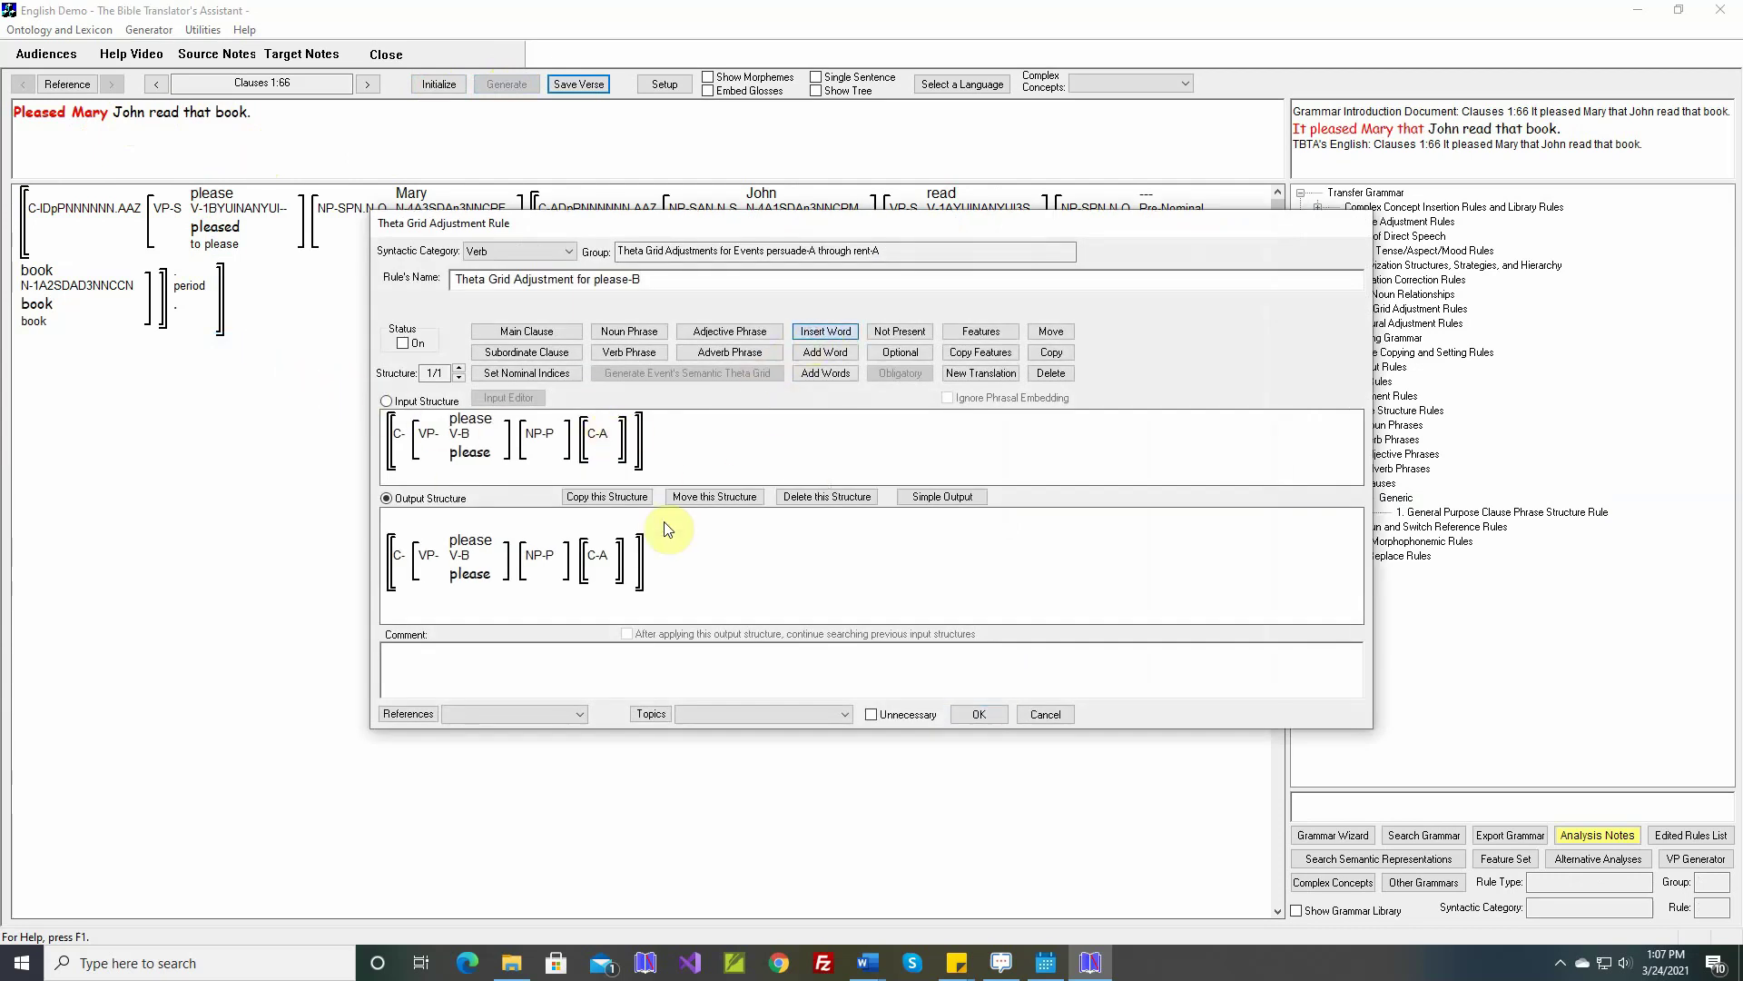
click(613, 560)
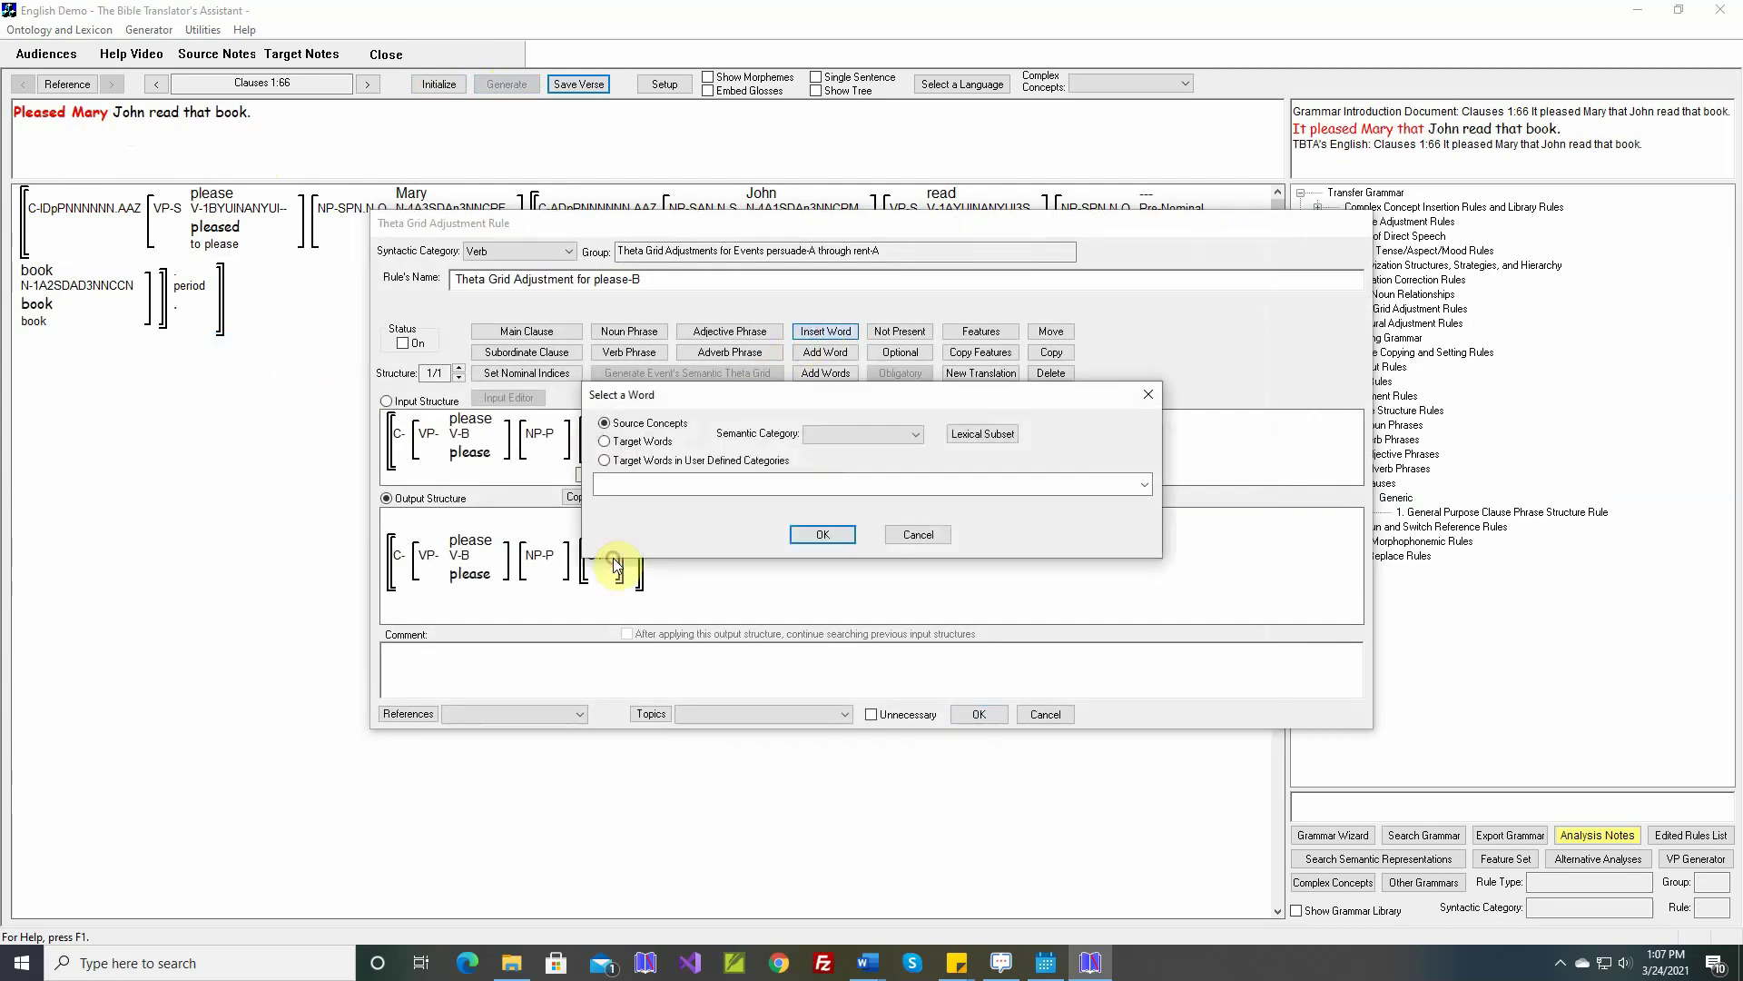
click(604, 460)
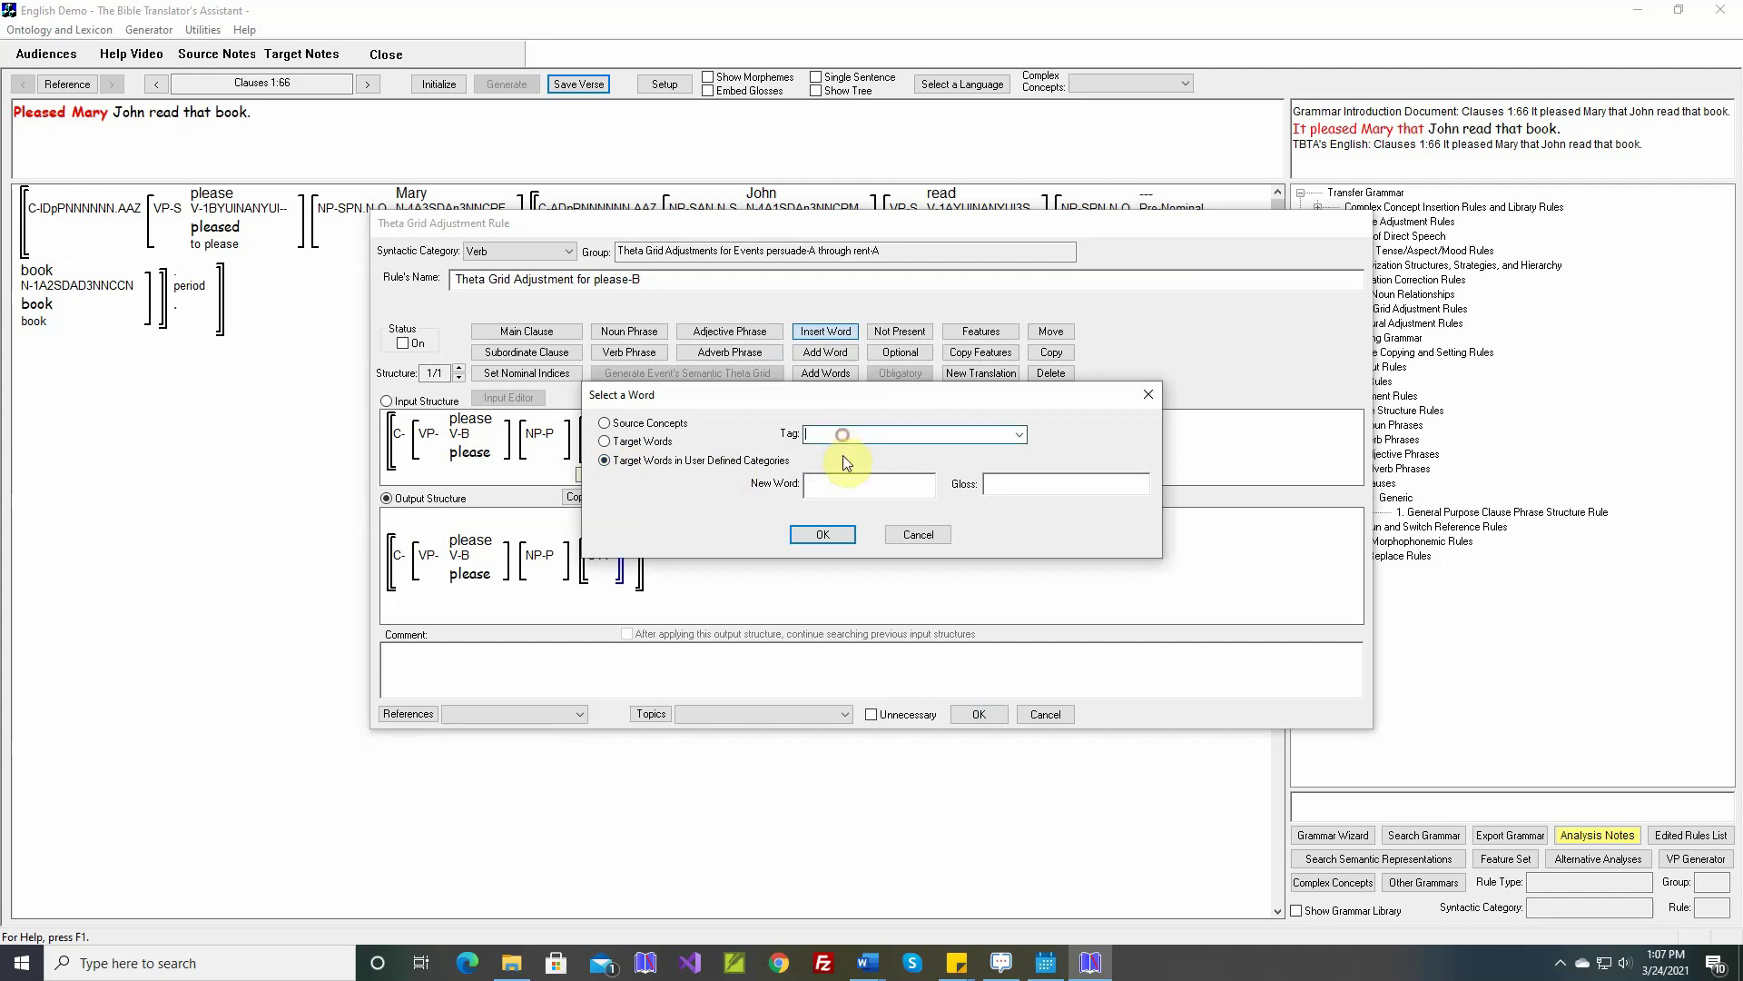
click(1020, 434)
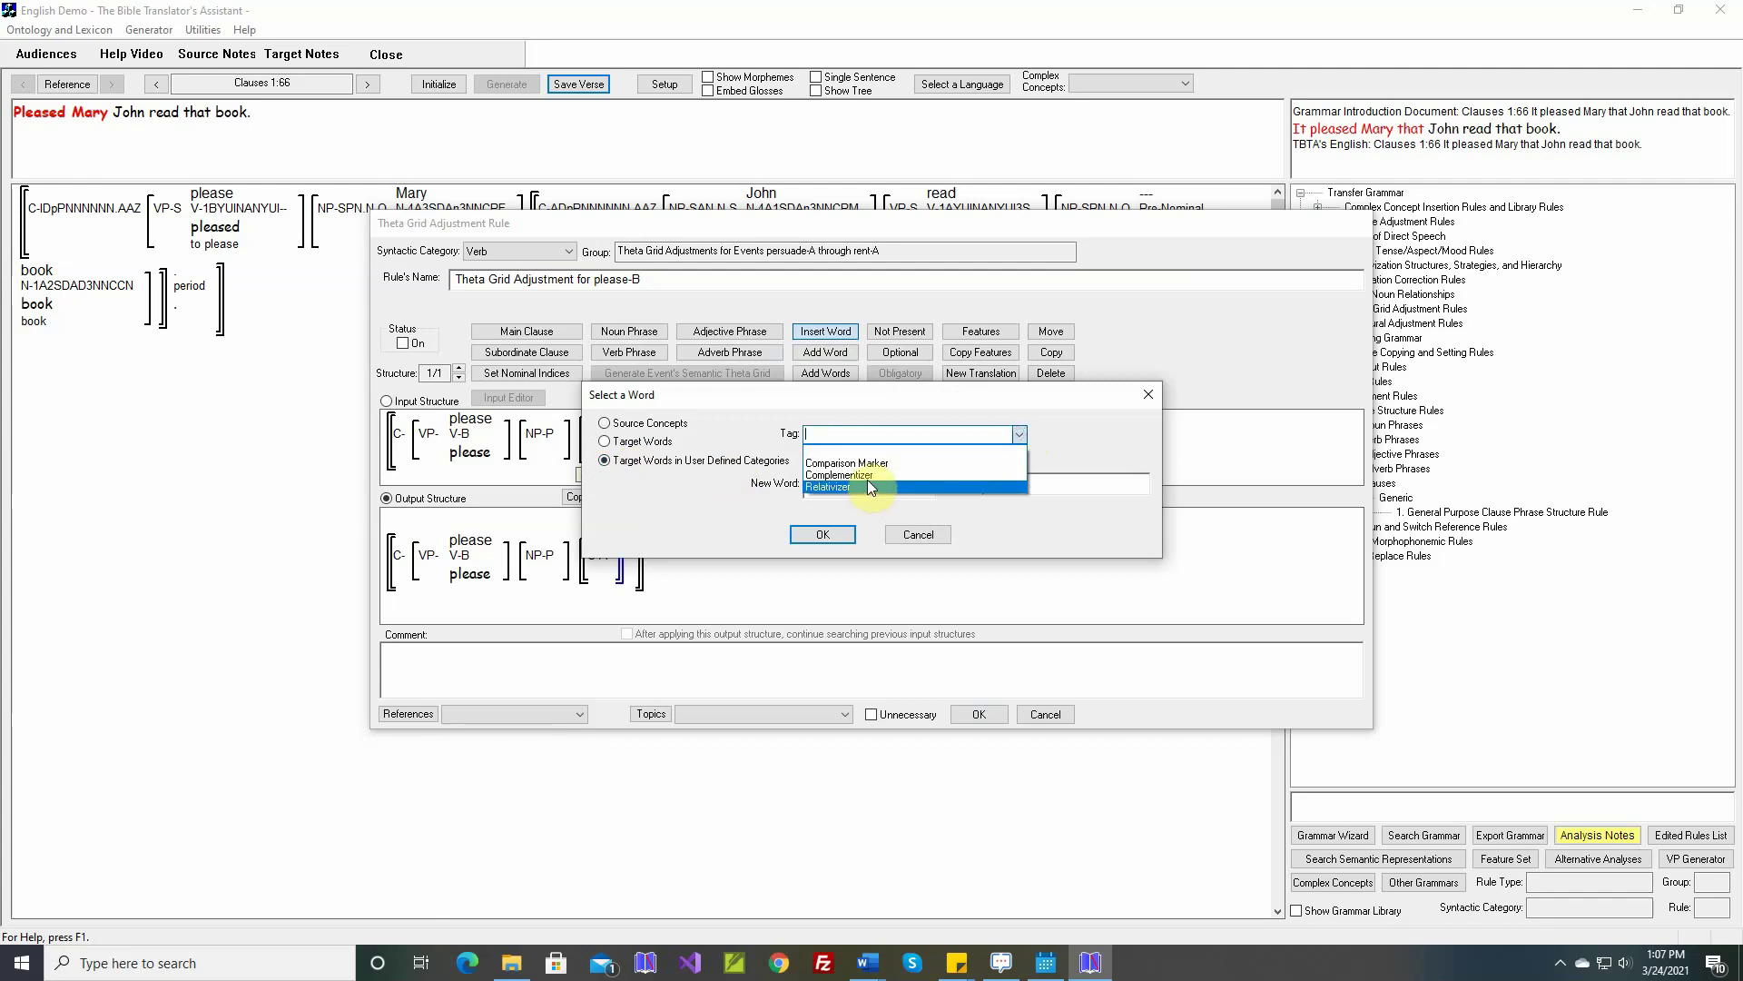
click(868, 476)
text(that)
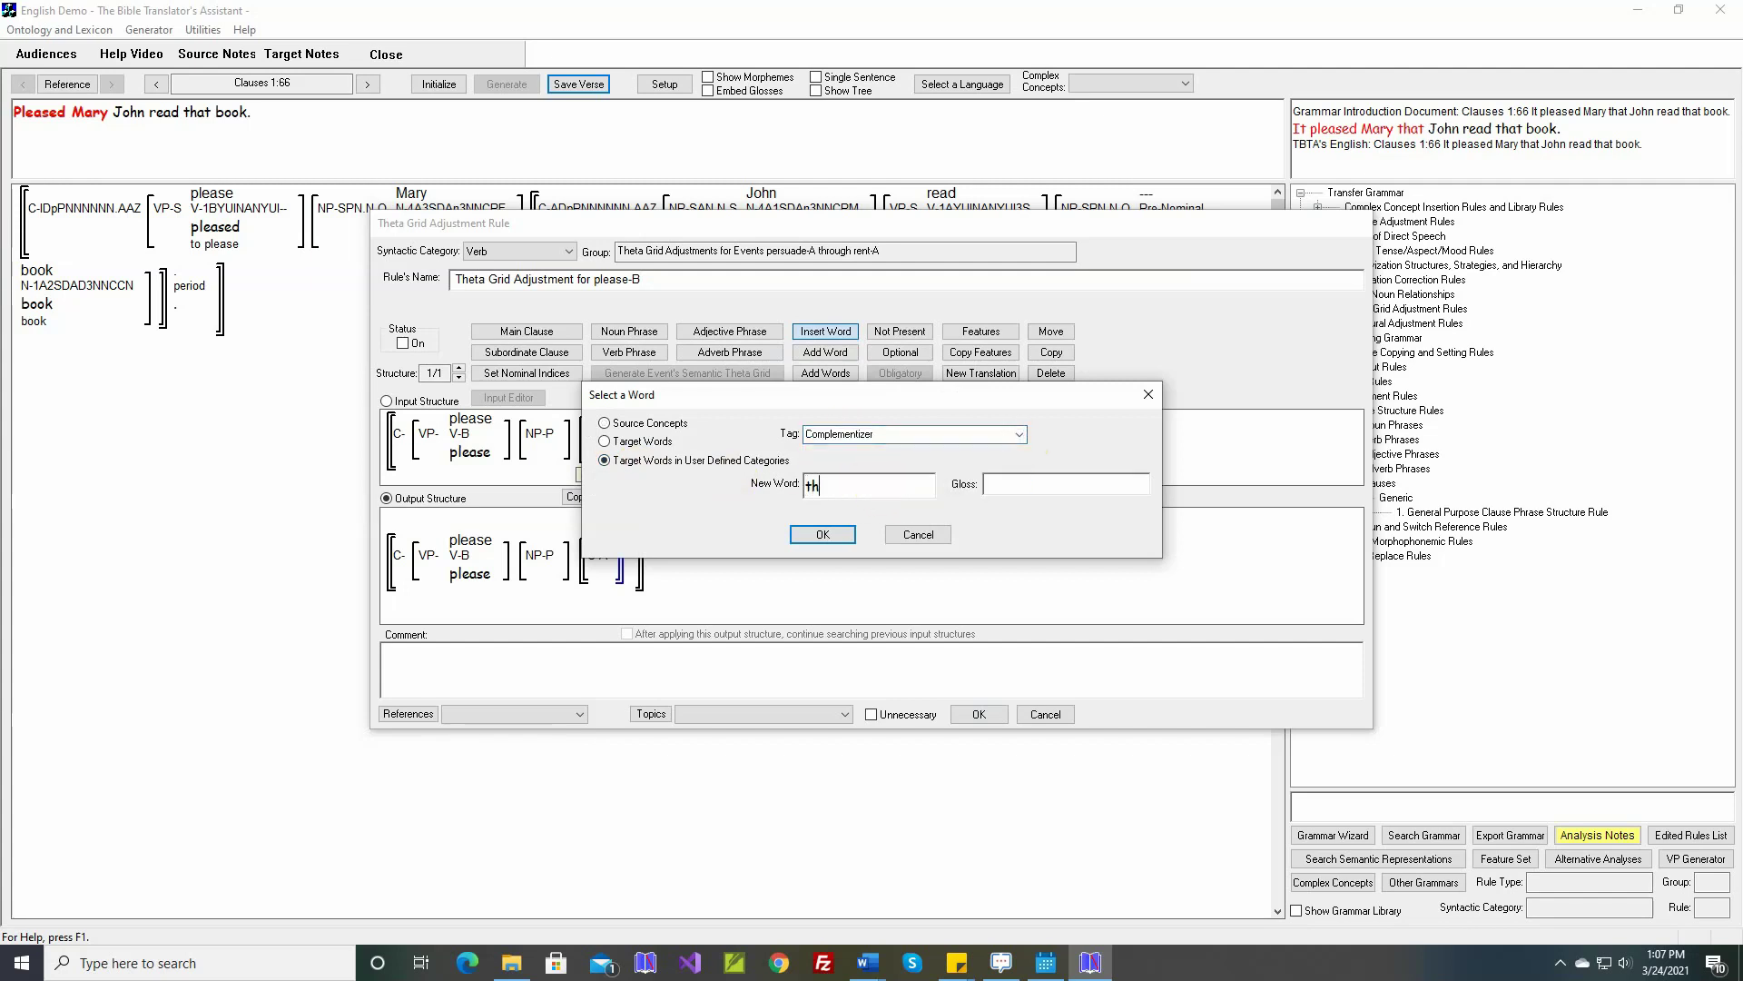
key(Tab)
click(830, 534)
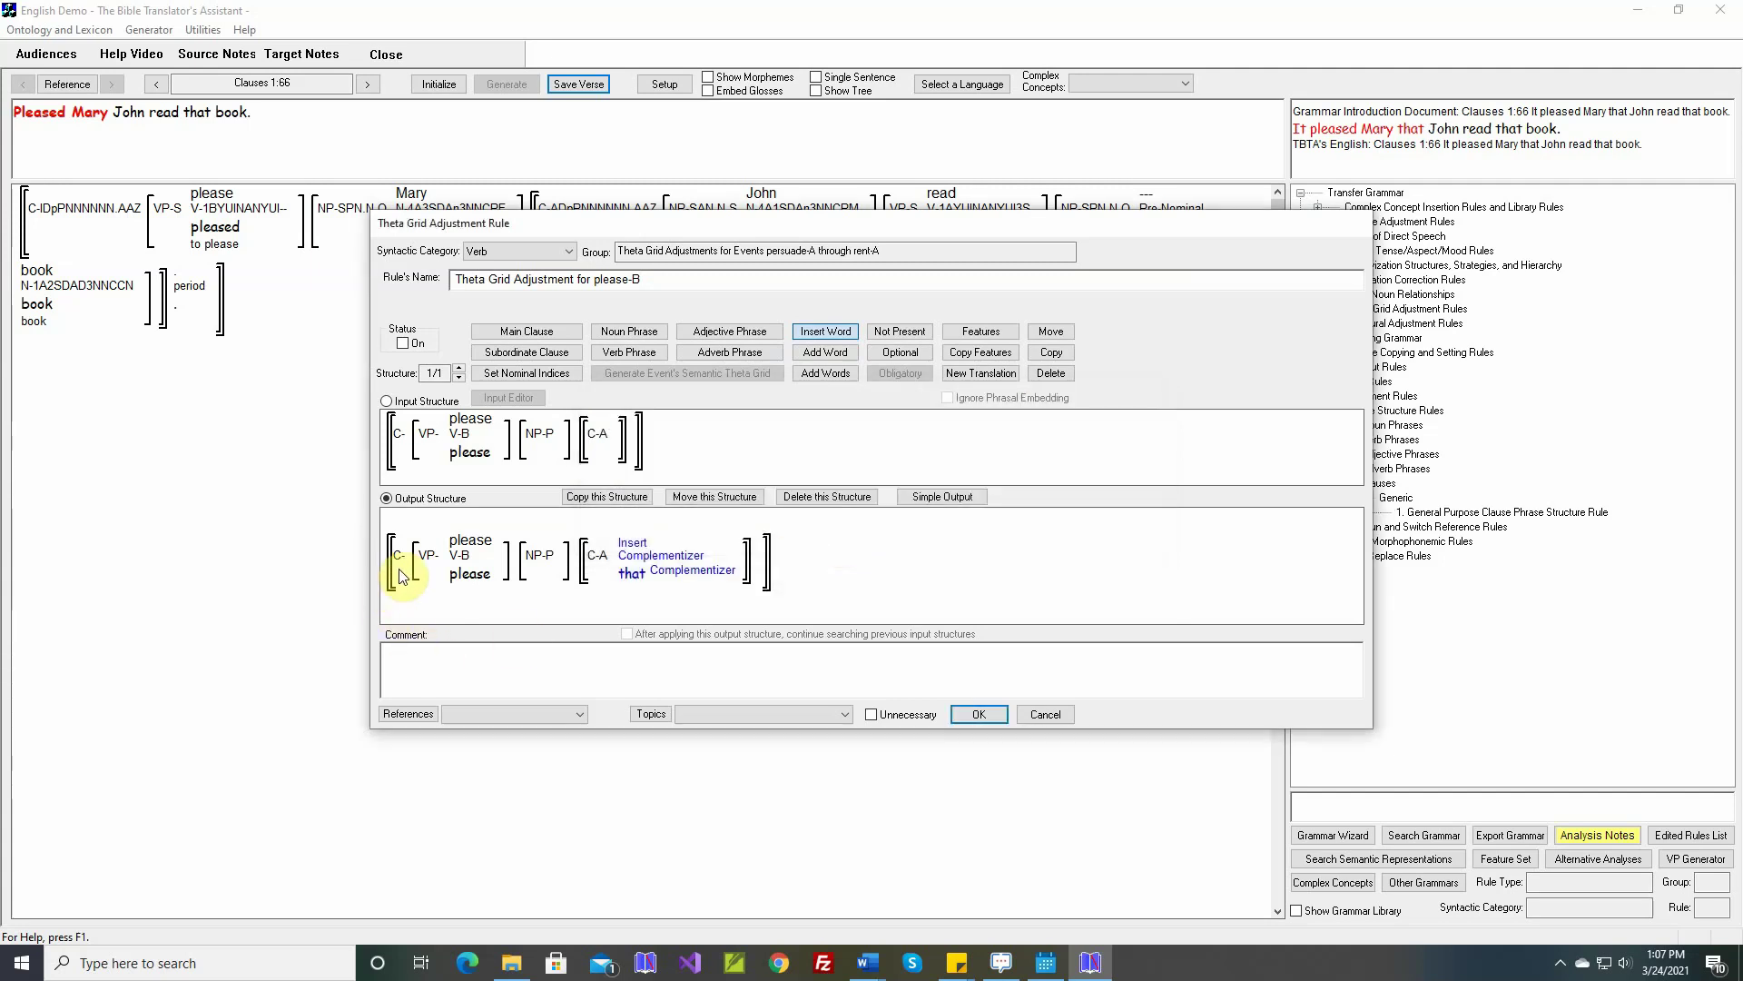
- Insert a noun phrase before the verb phrase in the rule's output structure
click(633, 333)
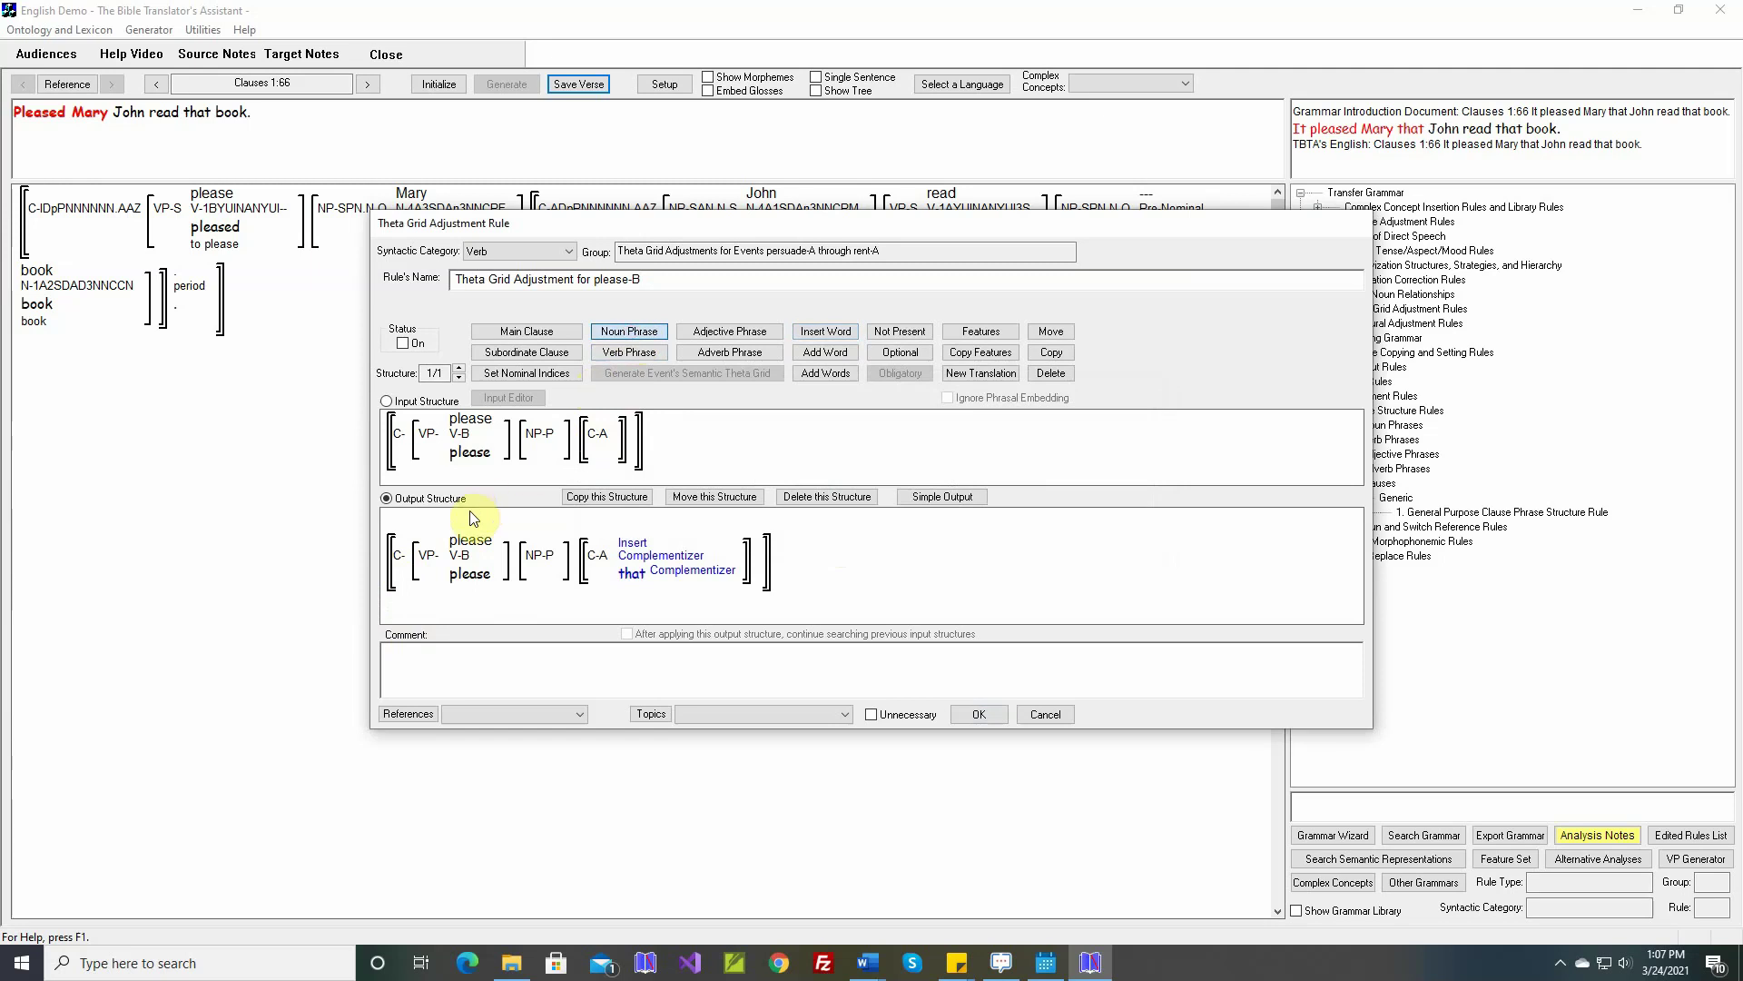
click(408, 566)
click(476, 565)
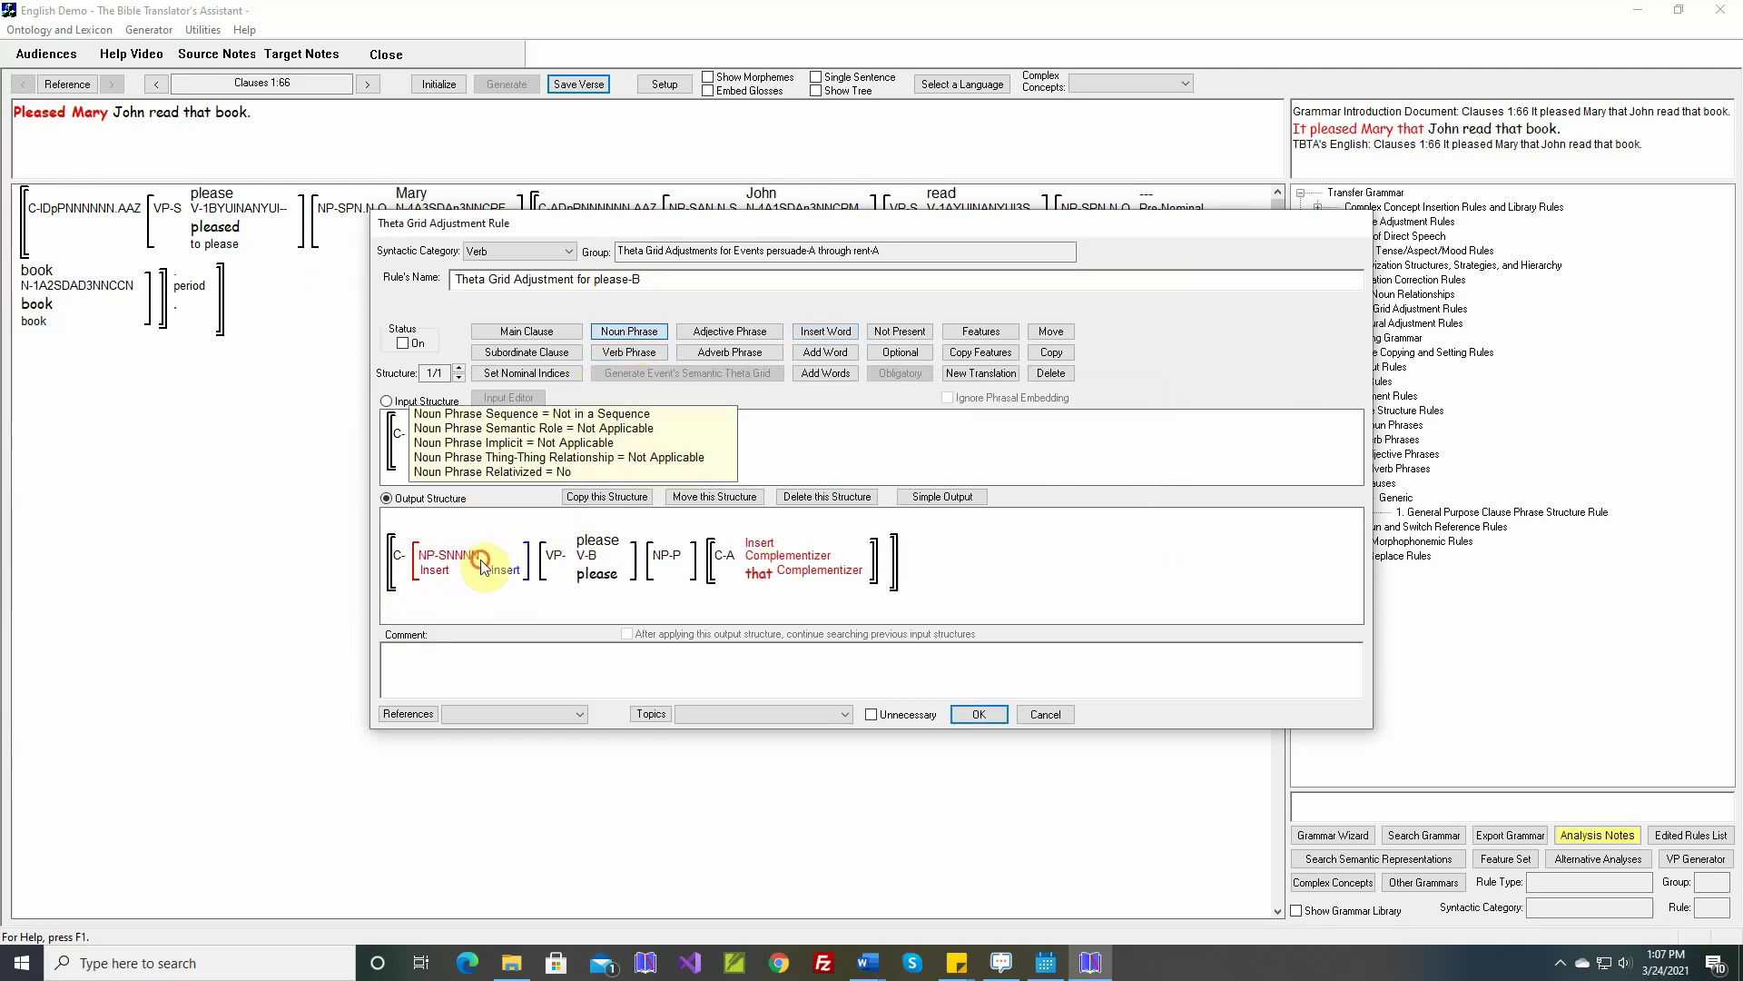
click(457, 563)
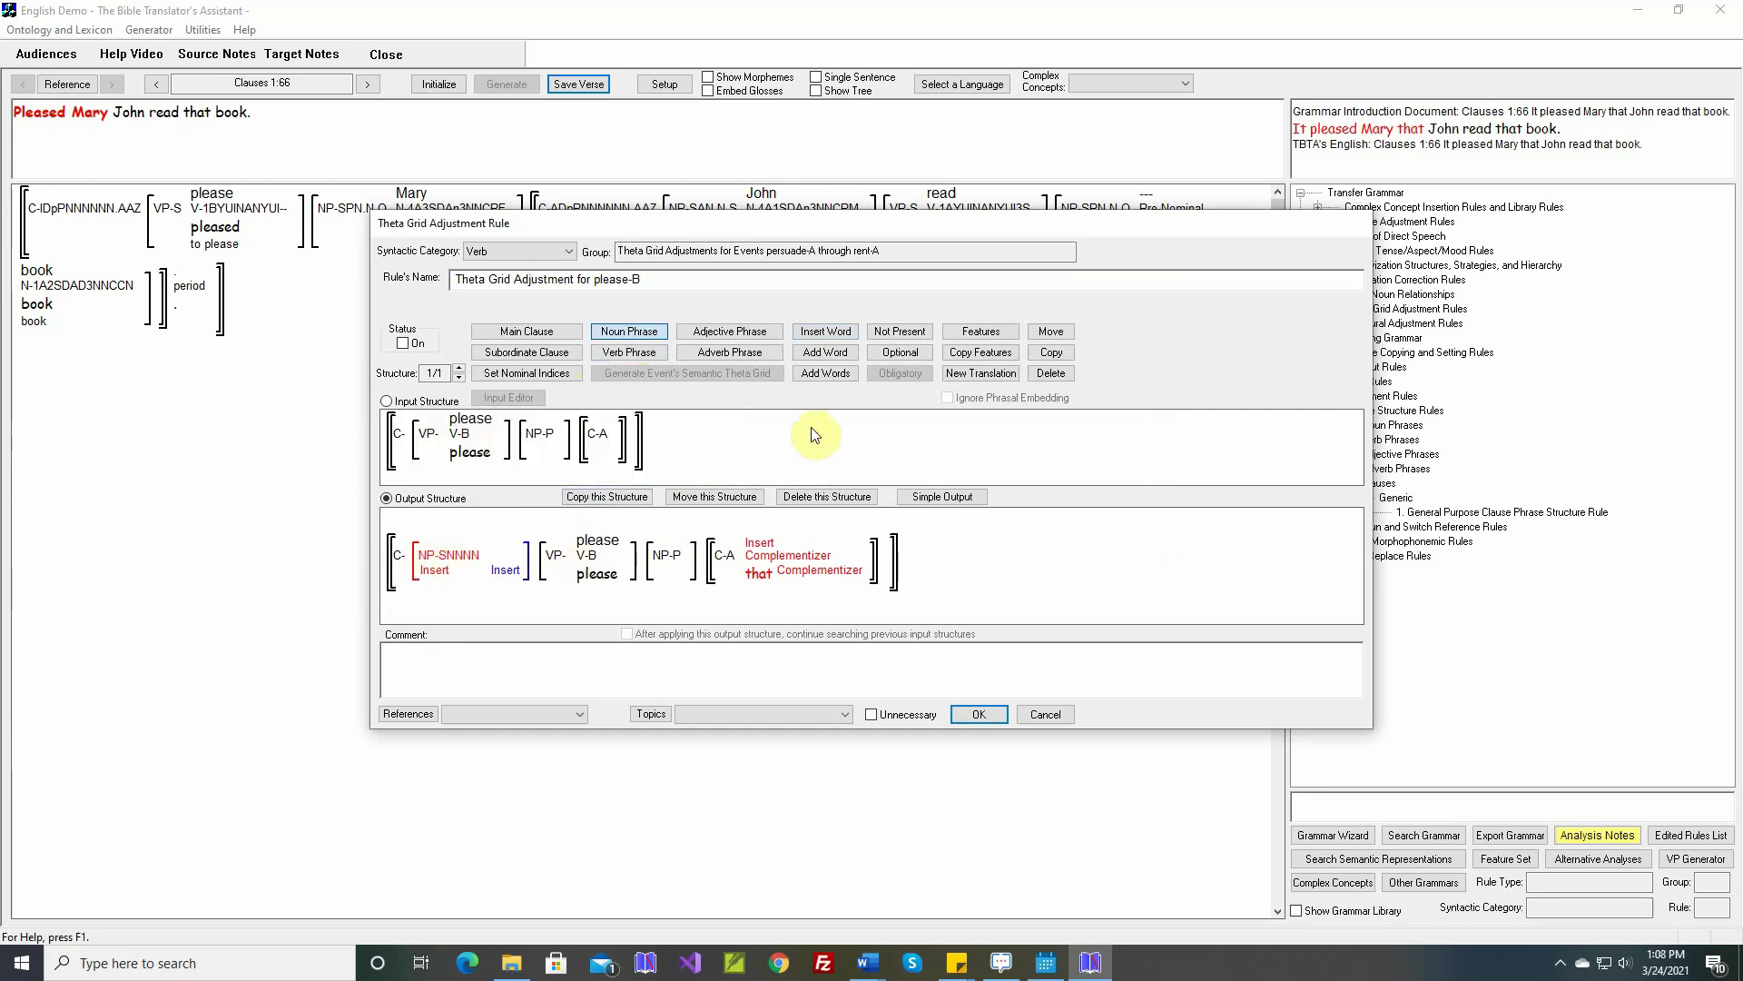
- Set the inserted noun phrase's Grammatical Relation feature to Subject
click(972, 333)
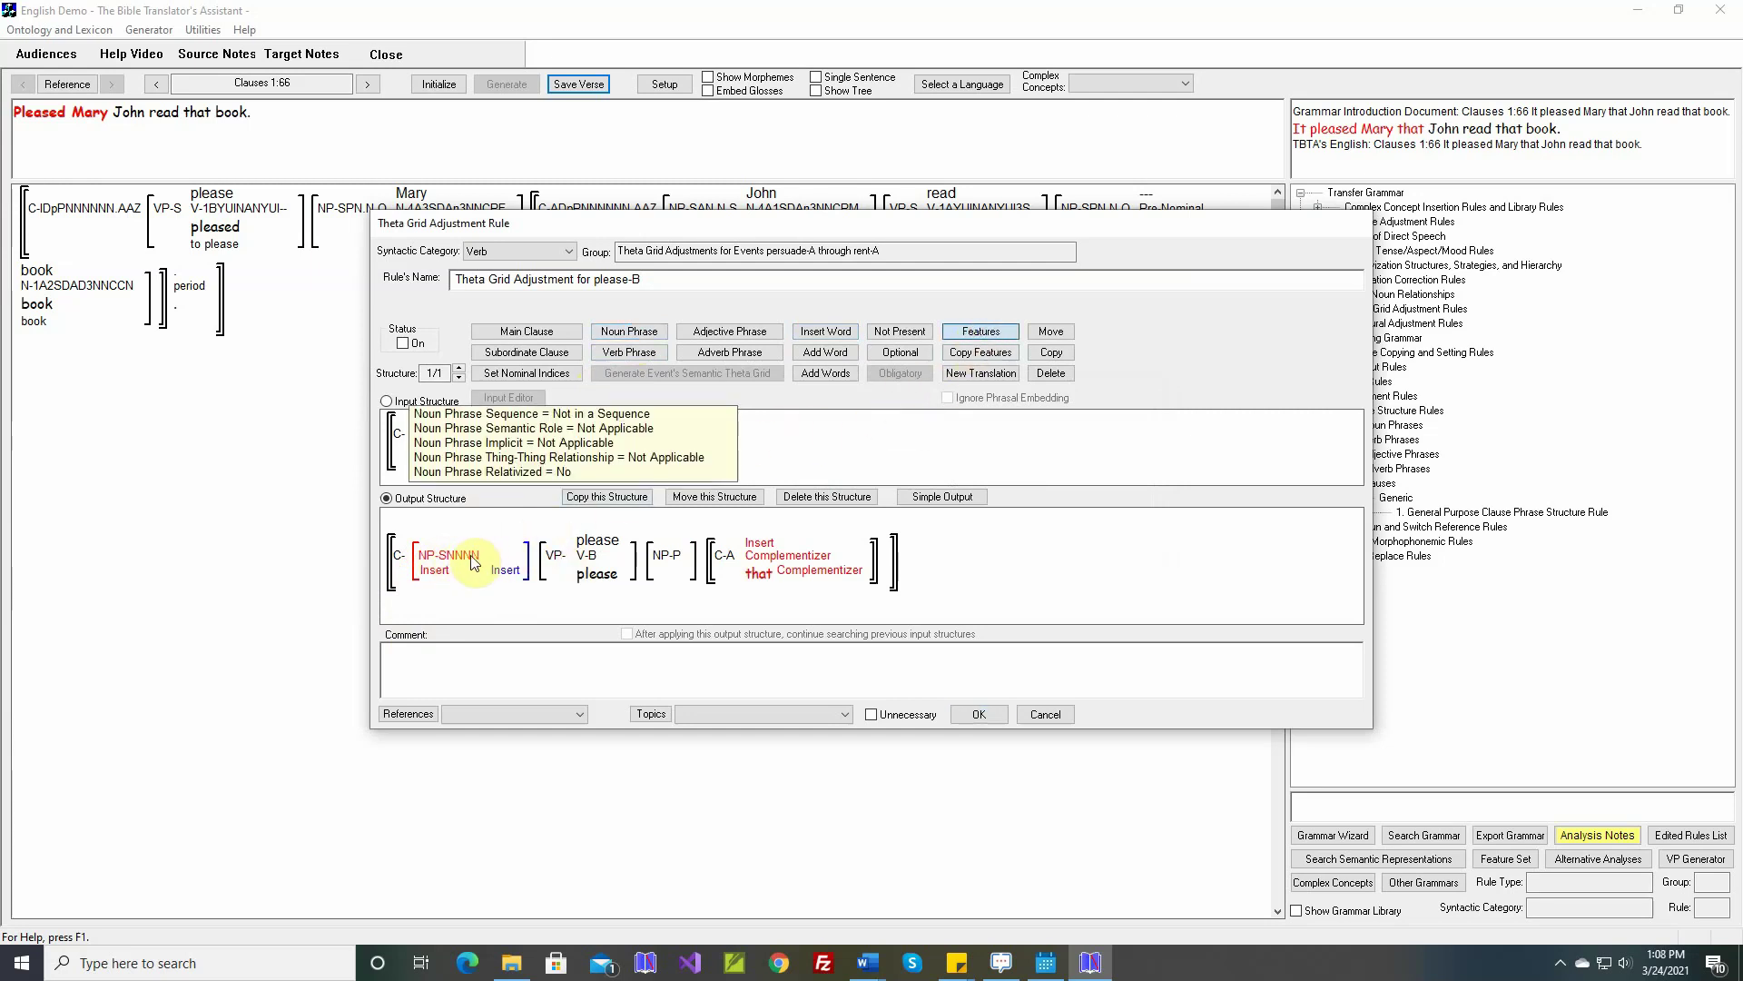
click(515, 561)
click(904, 452)
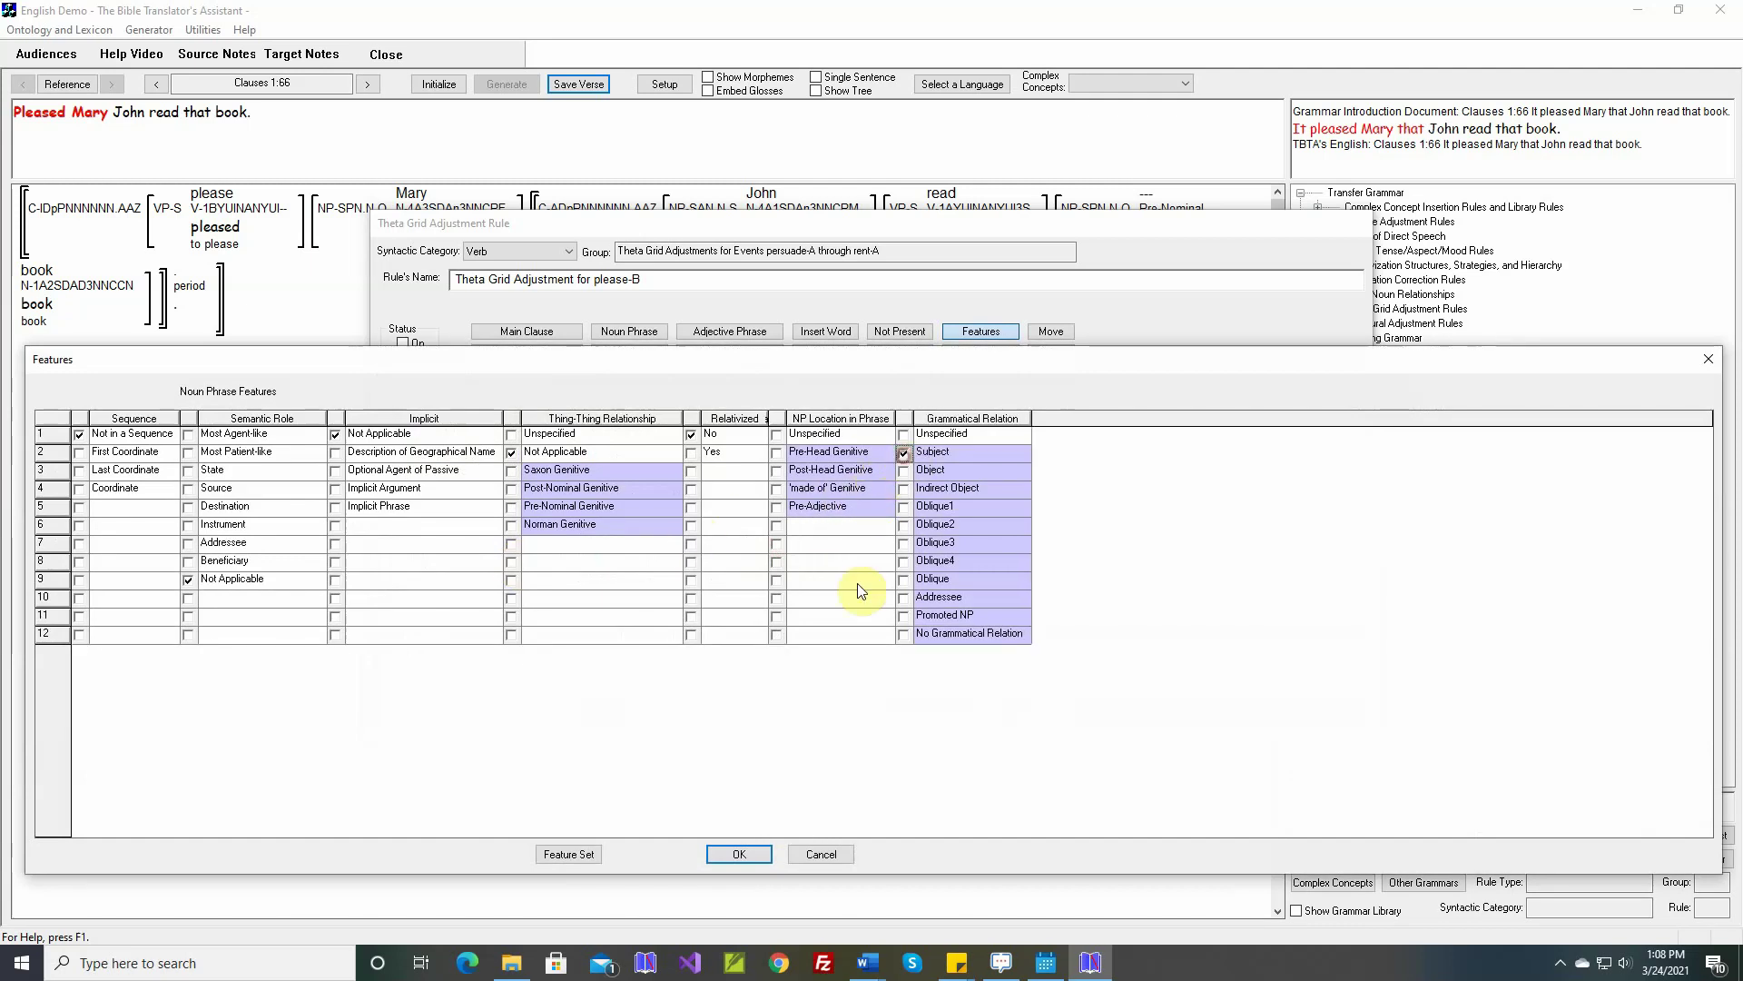
click(739, 854)
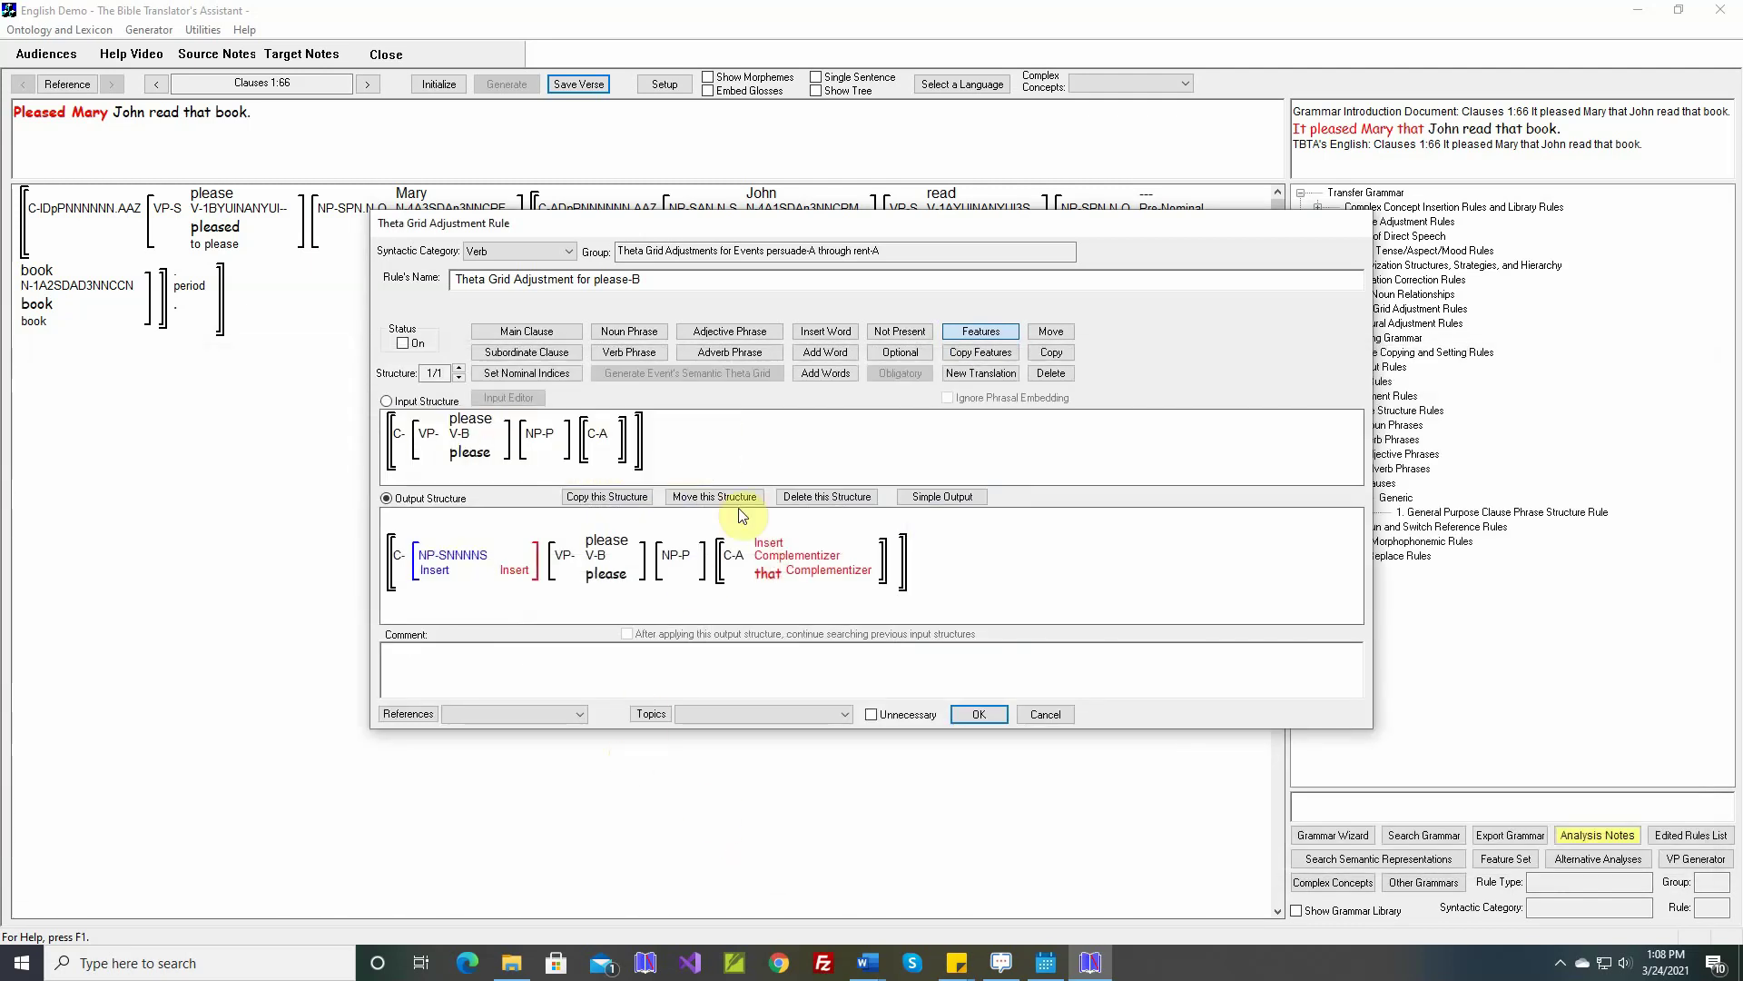
- Start inserting a target word into the subject noun phrase and look through the existing nouns
click(826, 333)
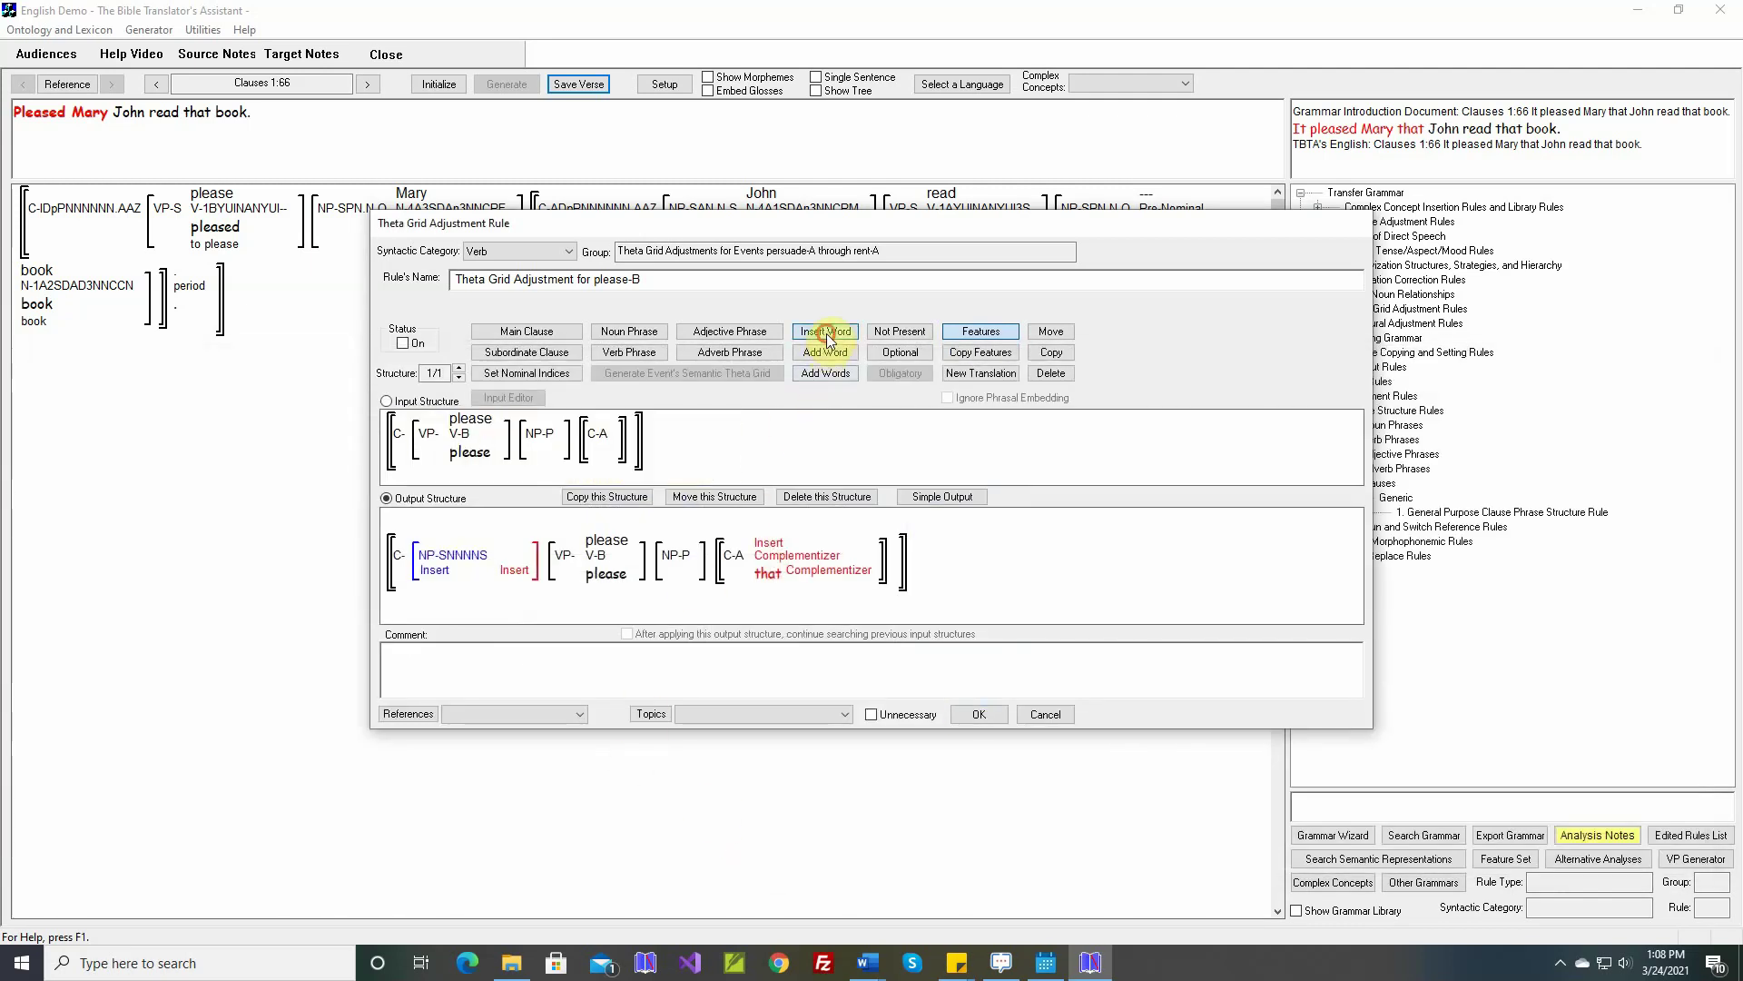
click(496, 566)
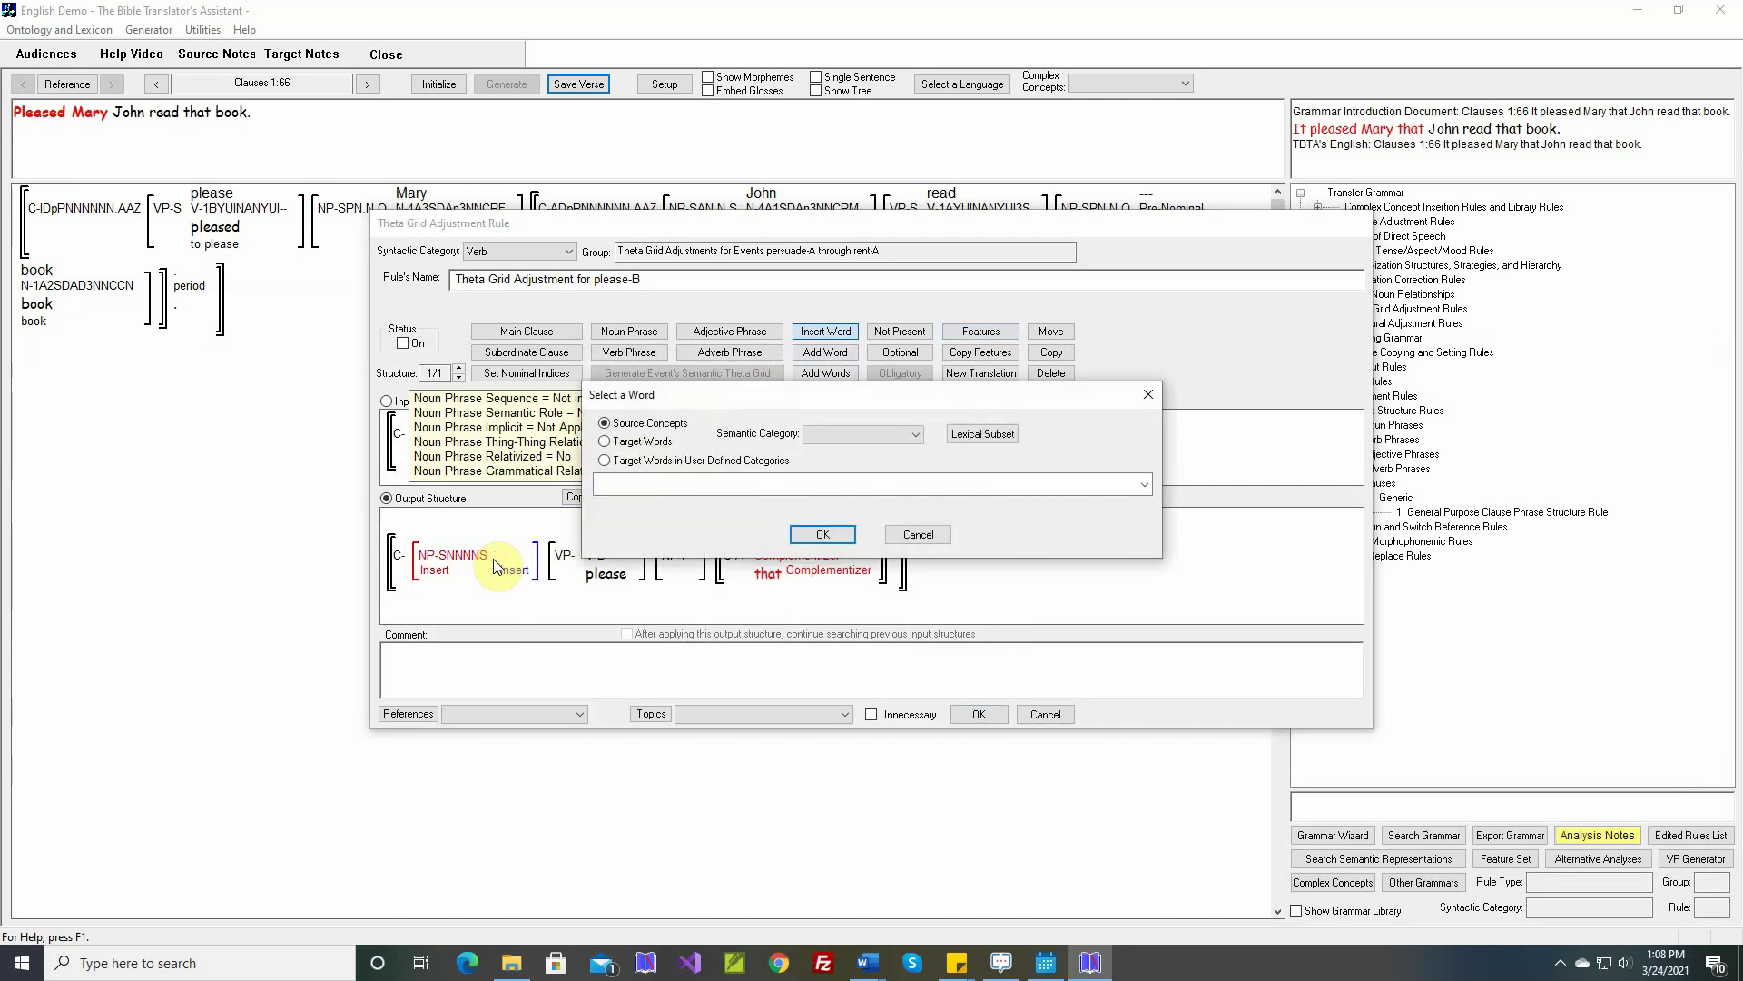
click(607, 441)
click(918, 434)
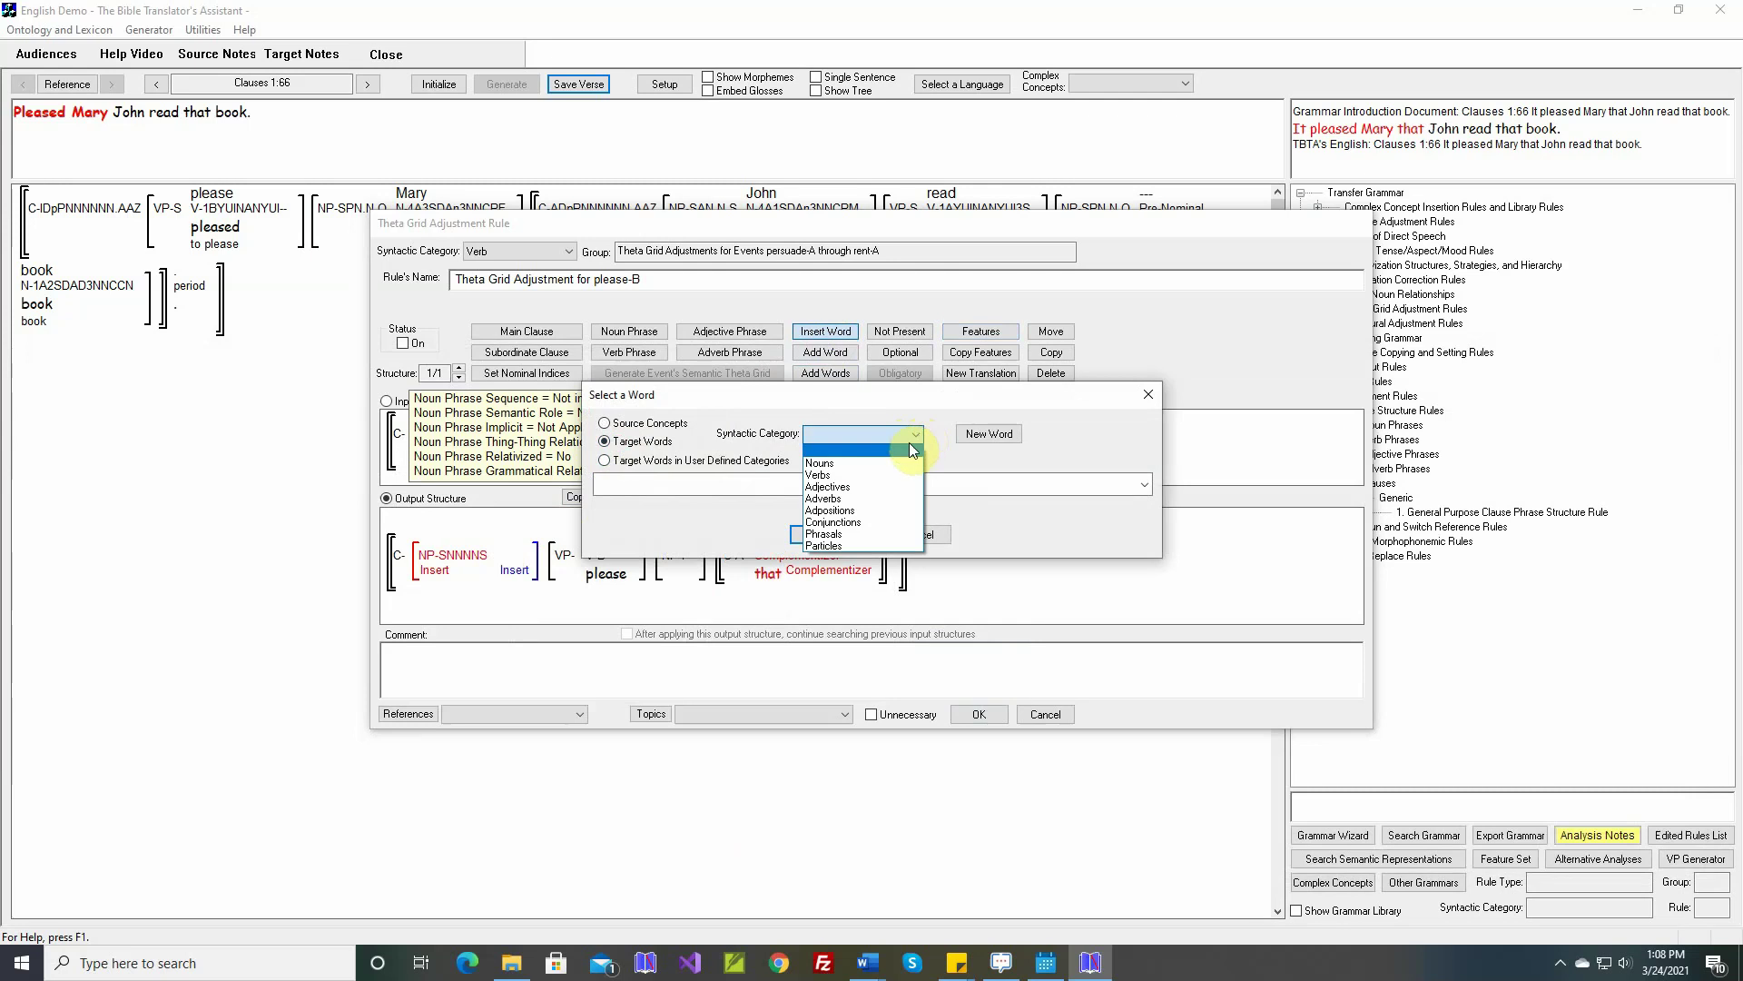
click(890, 458)
click(859, 483)
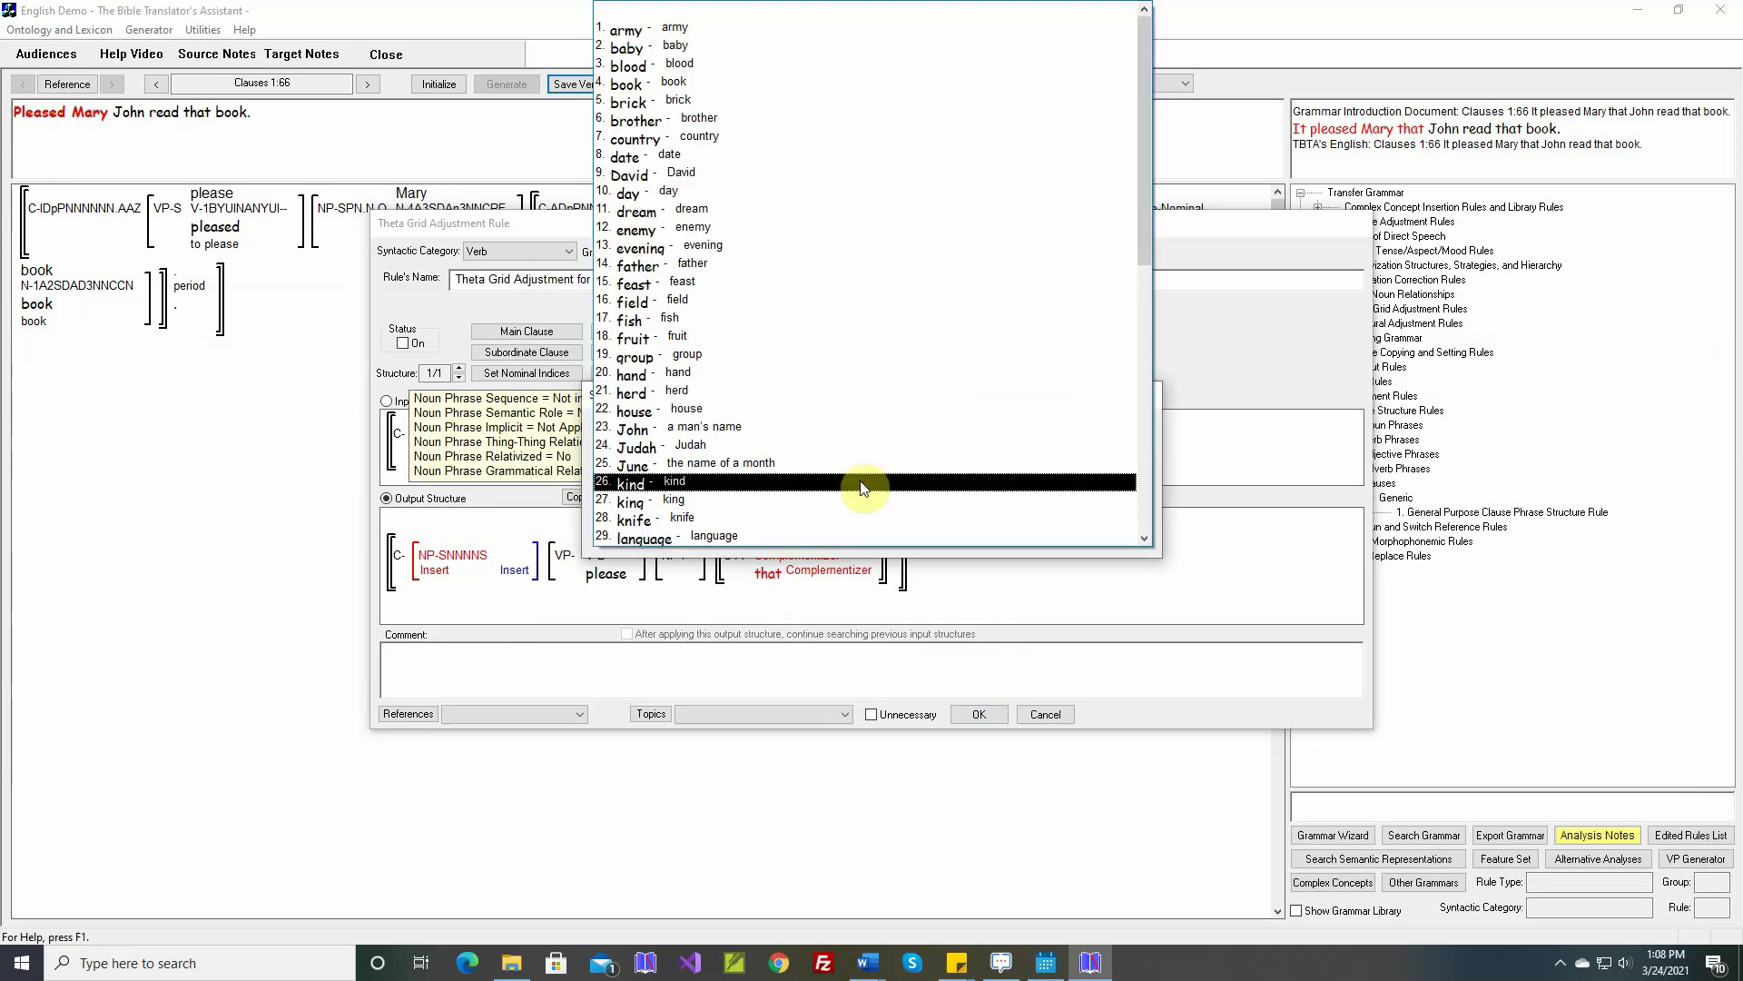
scroll(861, 486, down, 6)
scroll(859, 481, down, 3)
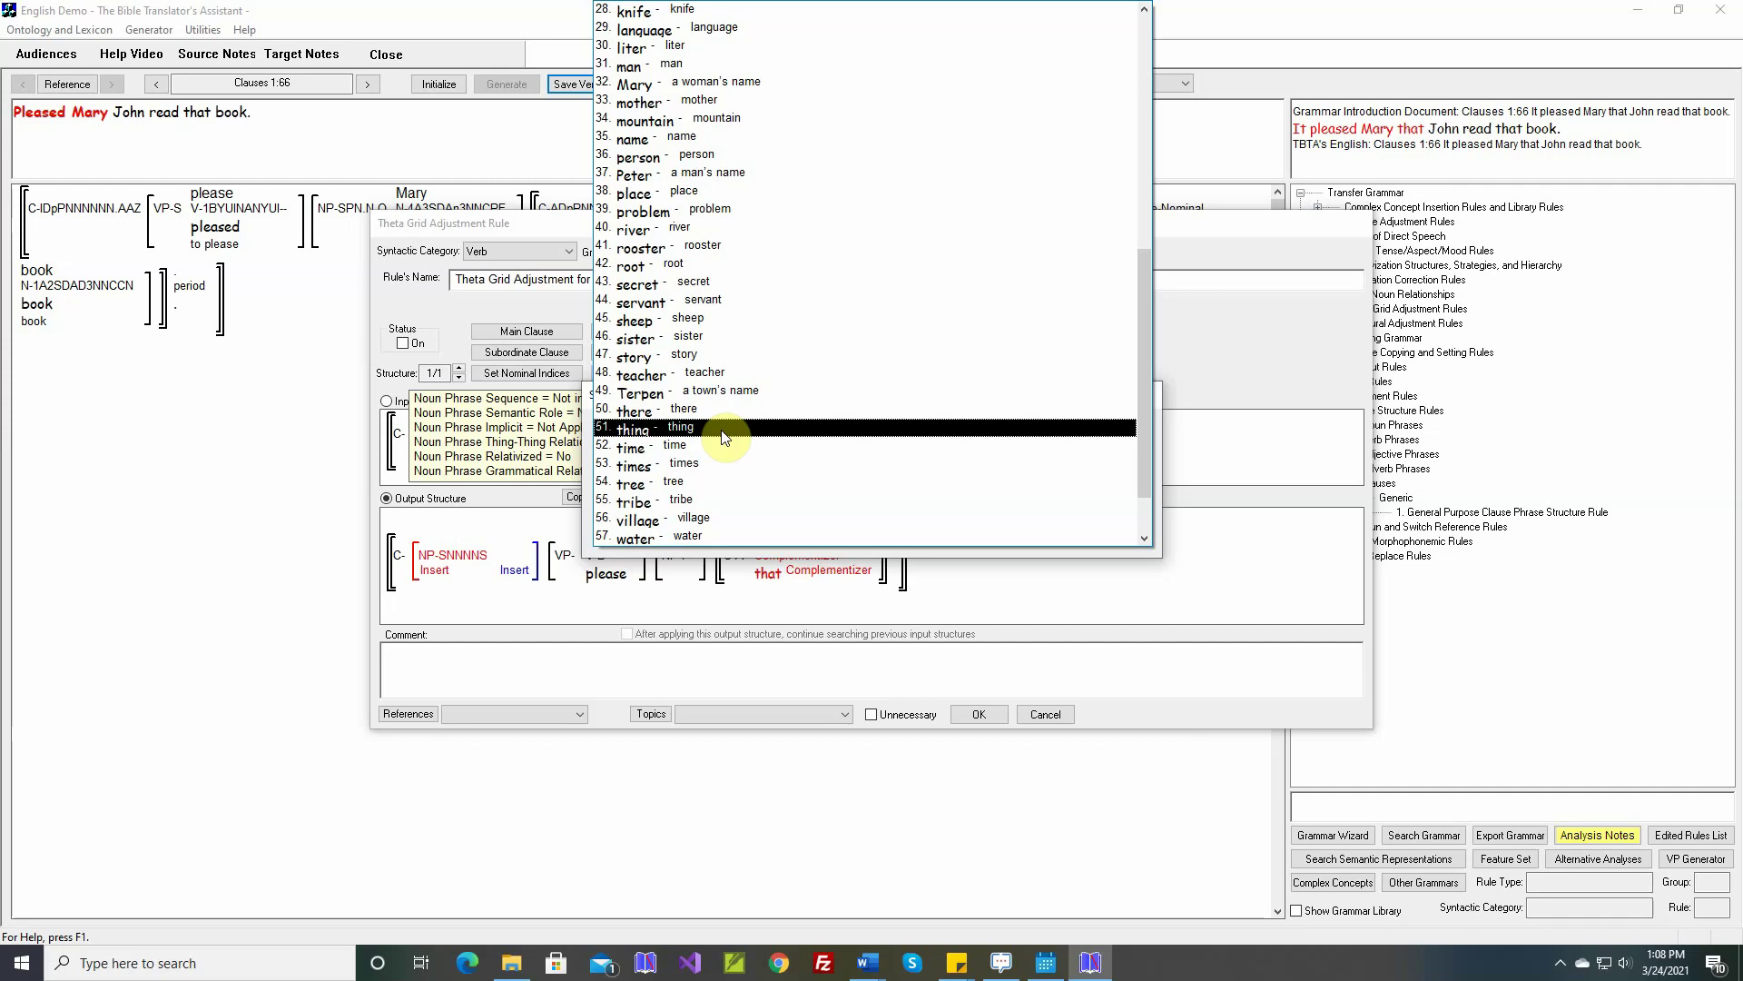
click(701, 548)
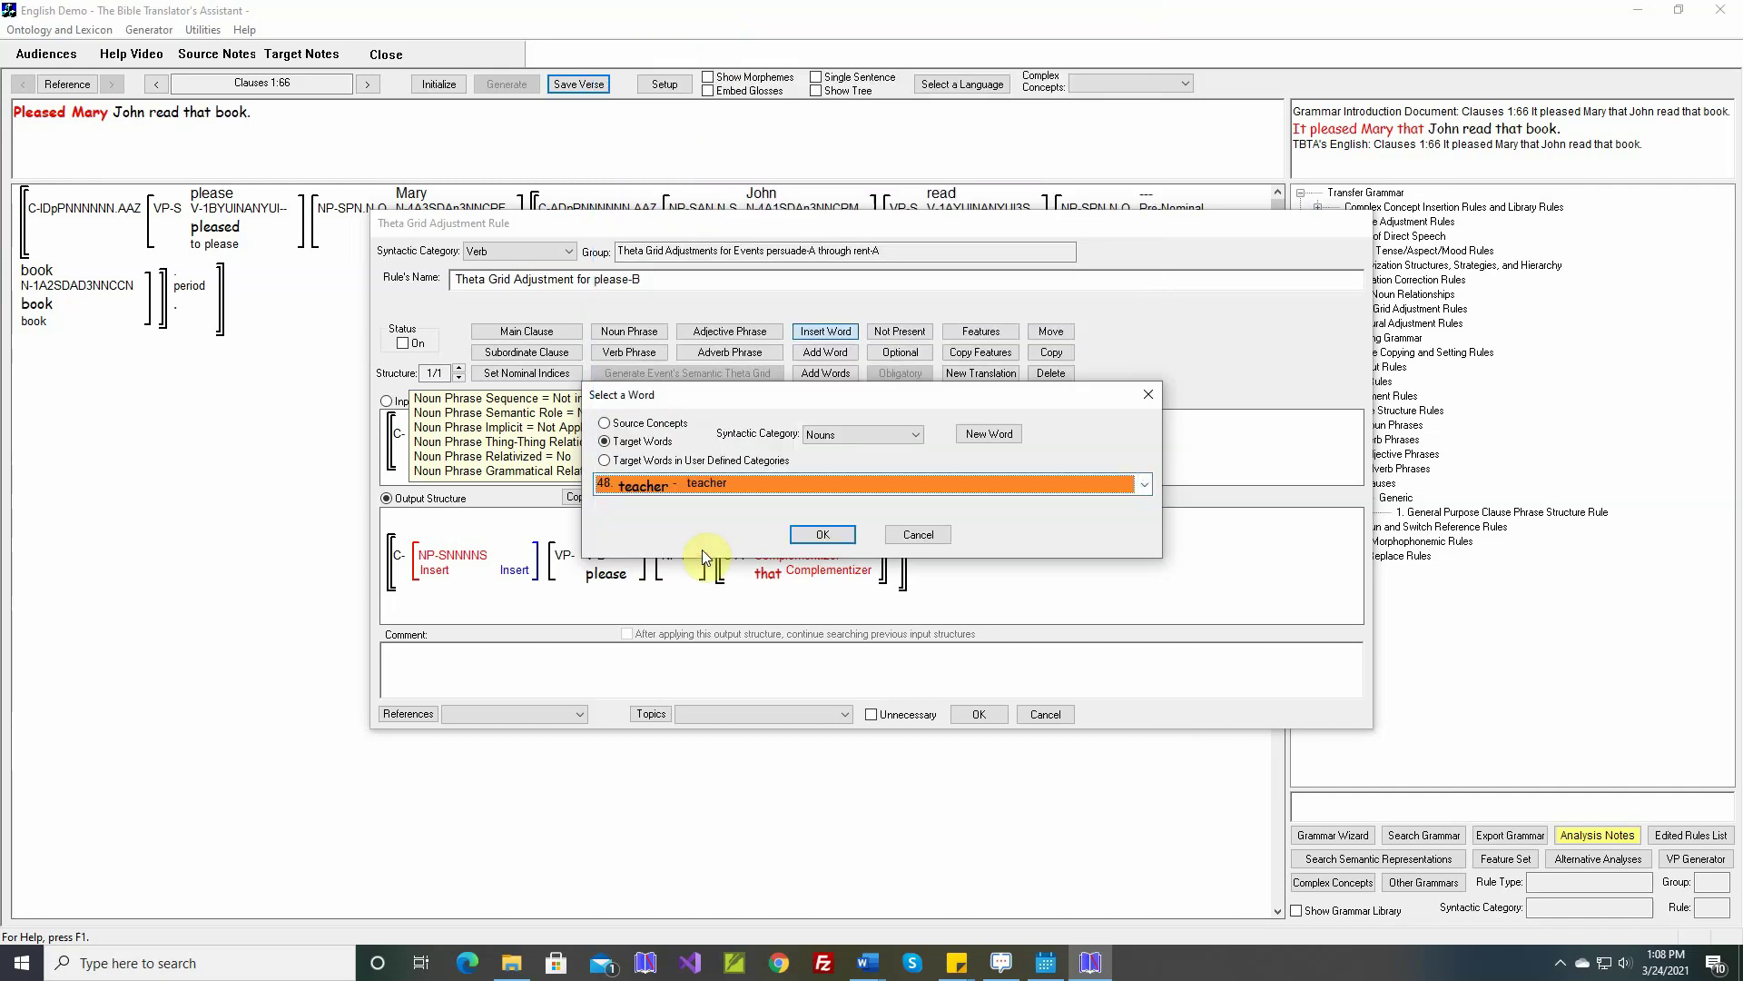
- Create the new noun stem "it" with the features Countable, Common and Neuter
click(1005, 434)
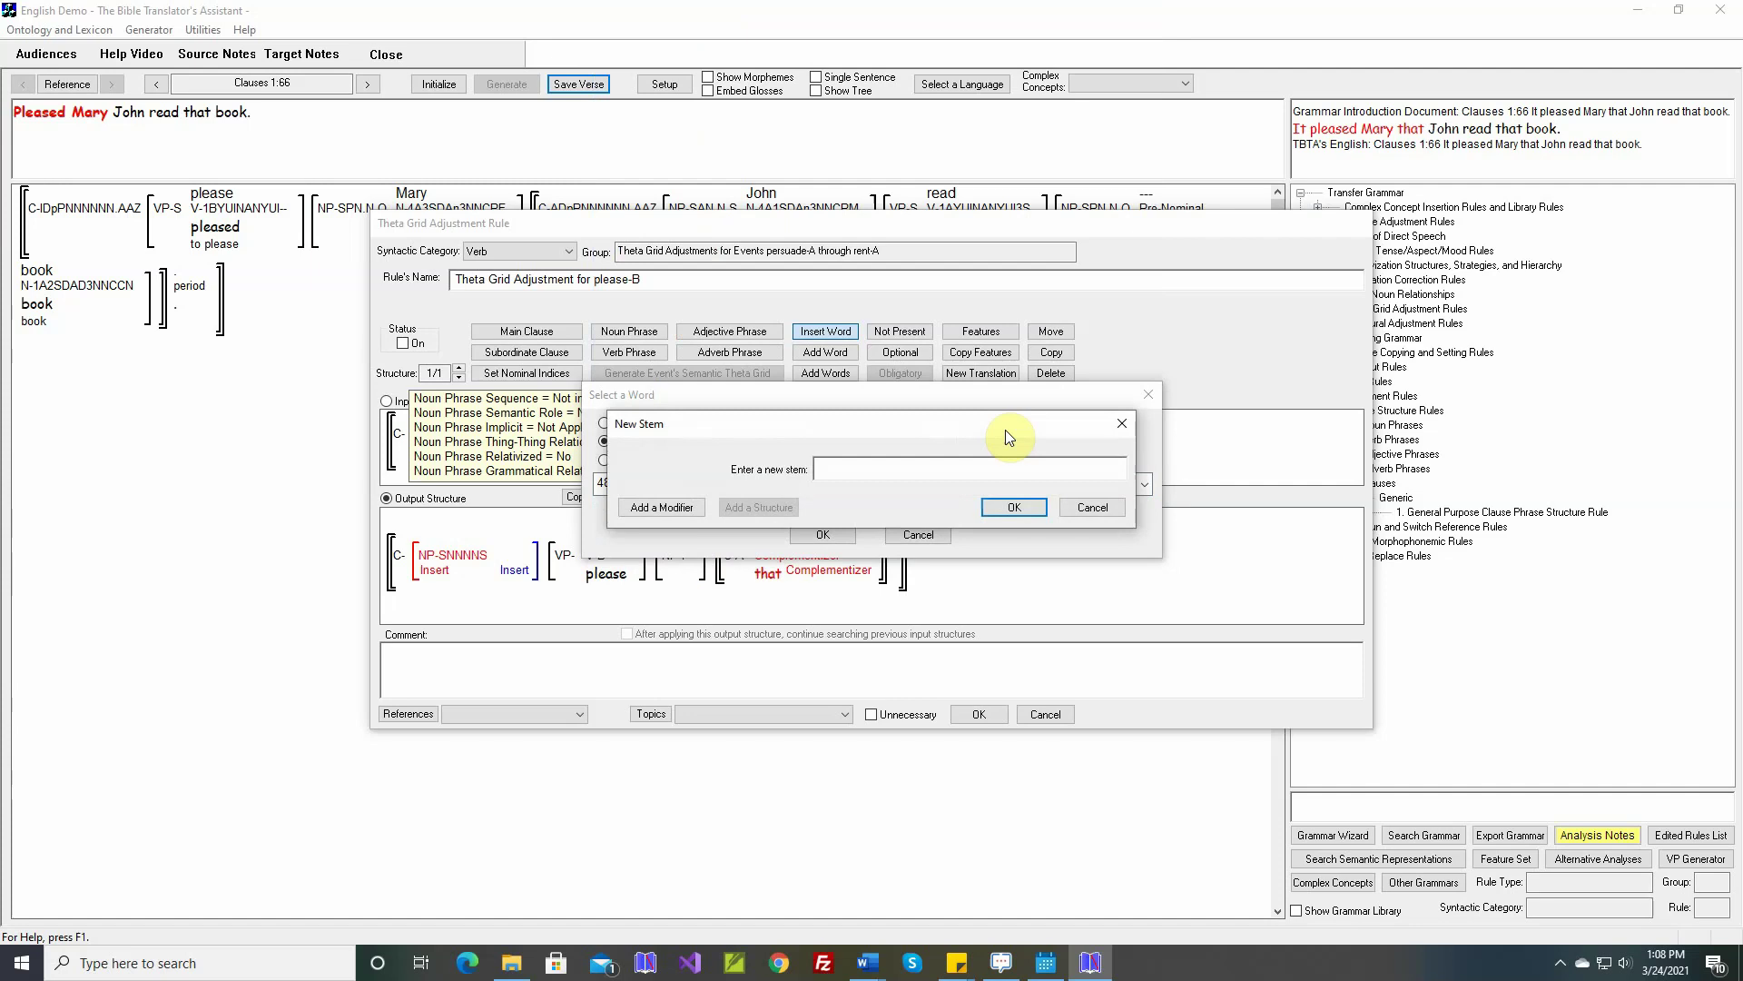
text(it)
key(Return)
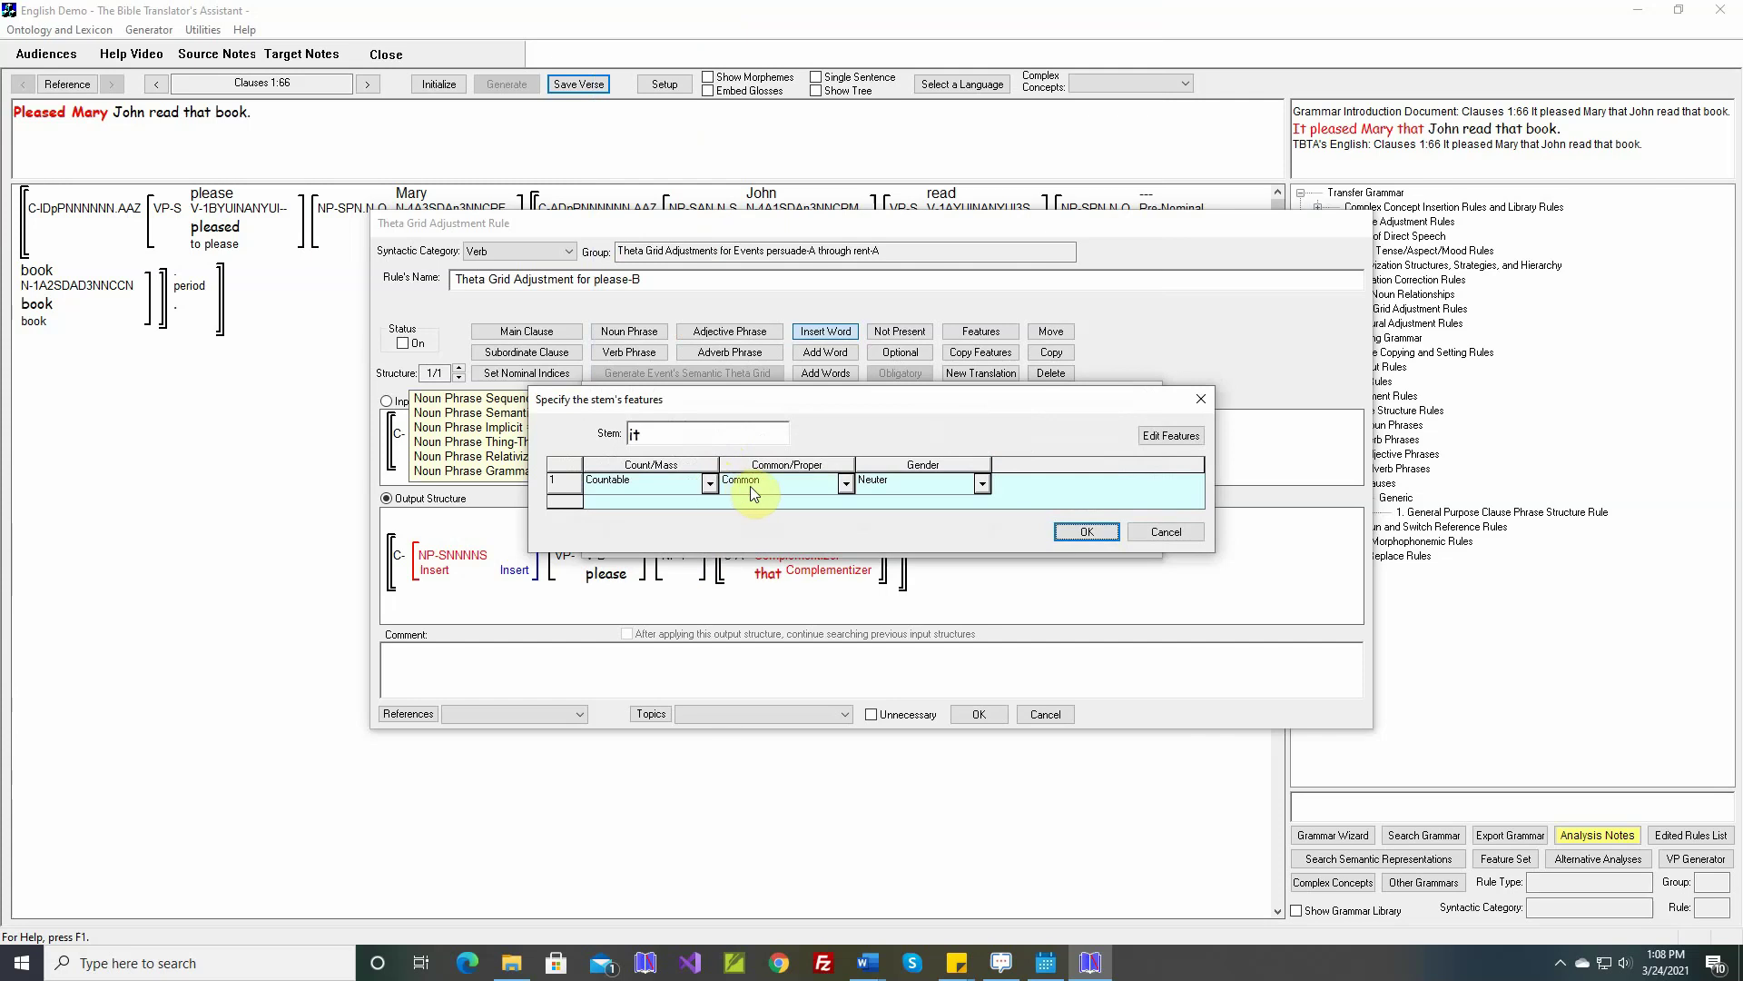
click(1087, 532)
click(1087, 532)
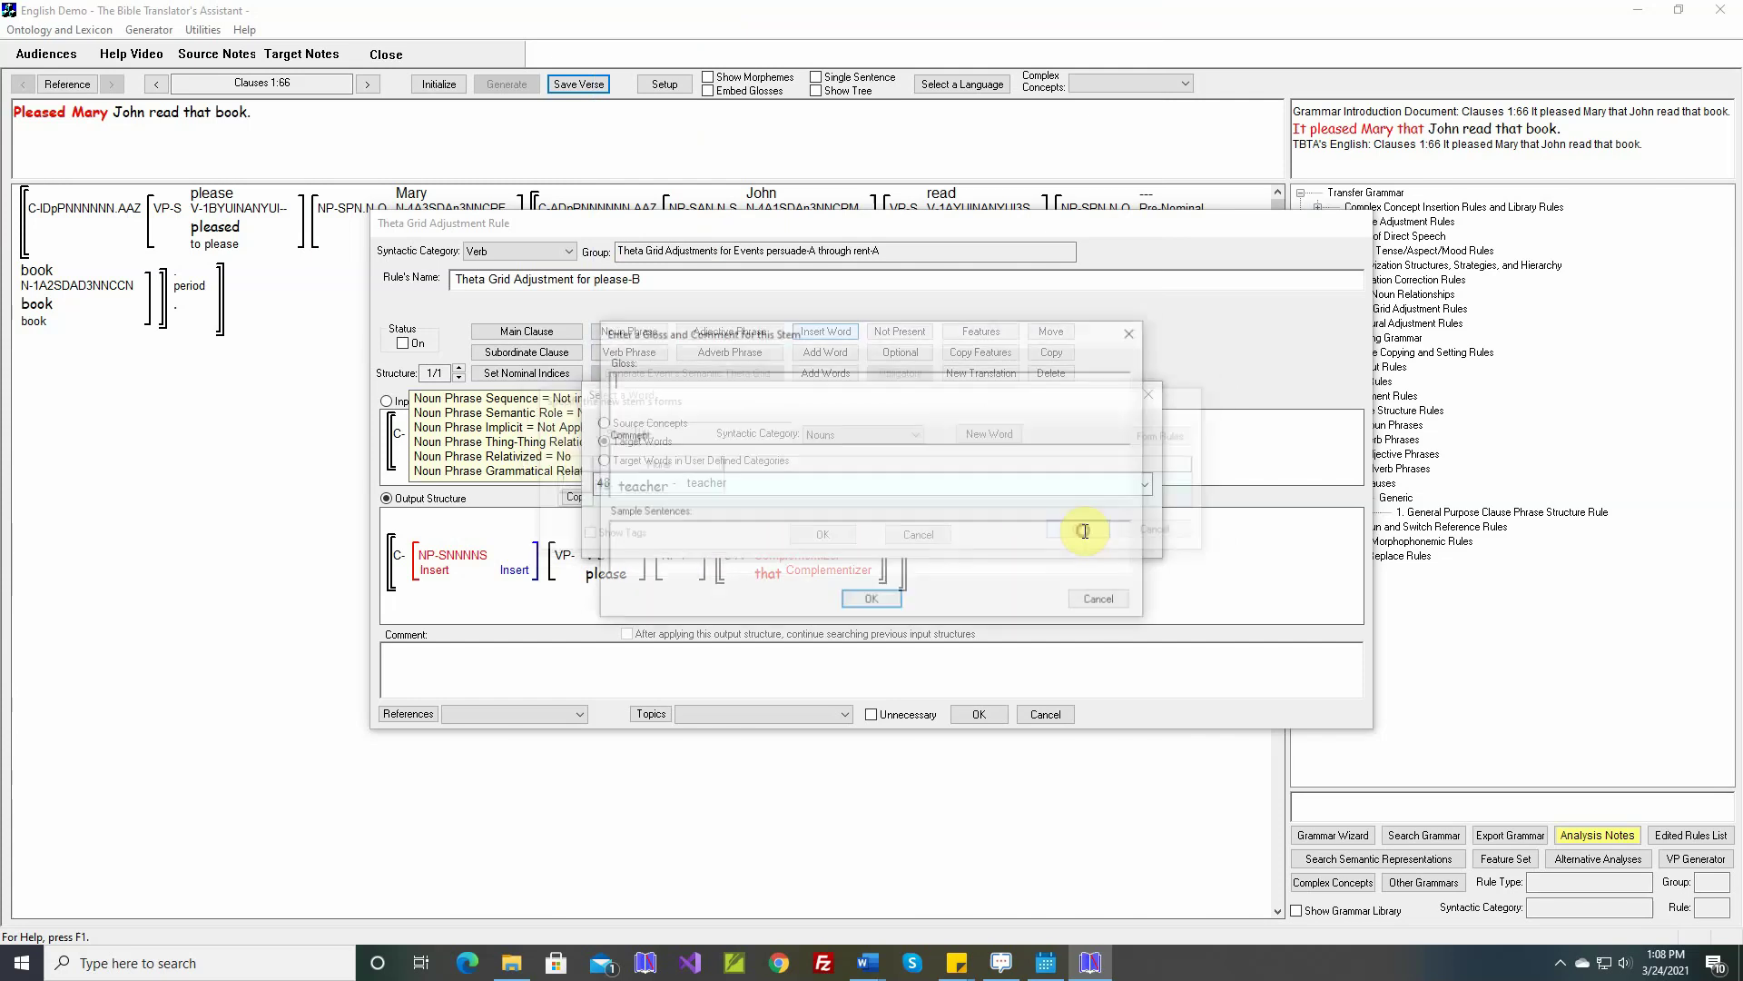
- Gloss the stem as "it (pronoun)" with the current reference as its sample sentence, and insert it into the noun phrase
text(it (pronoun)
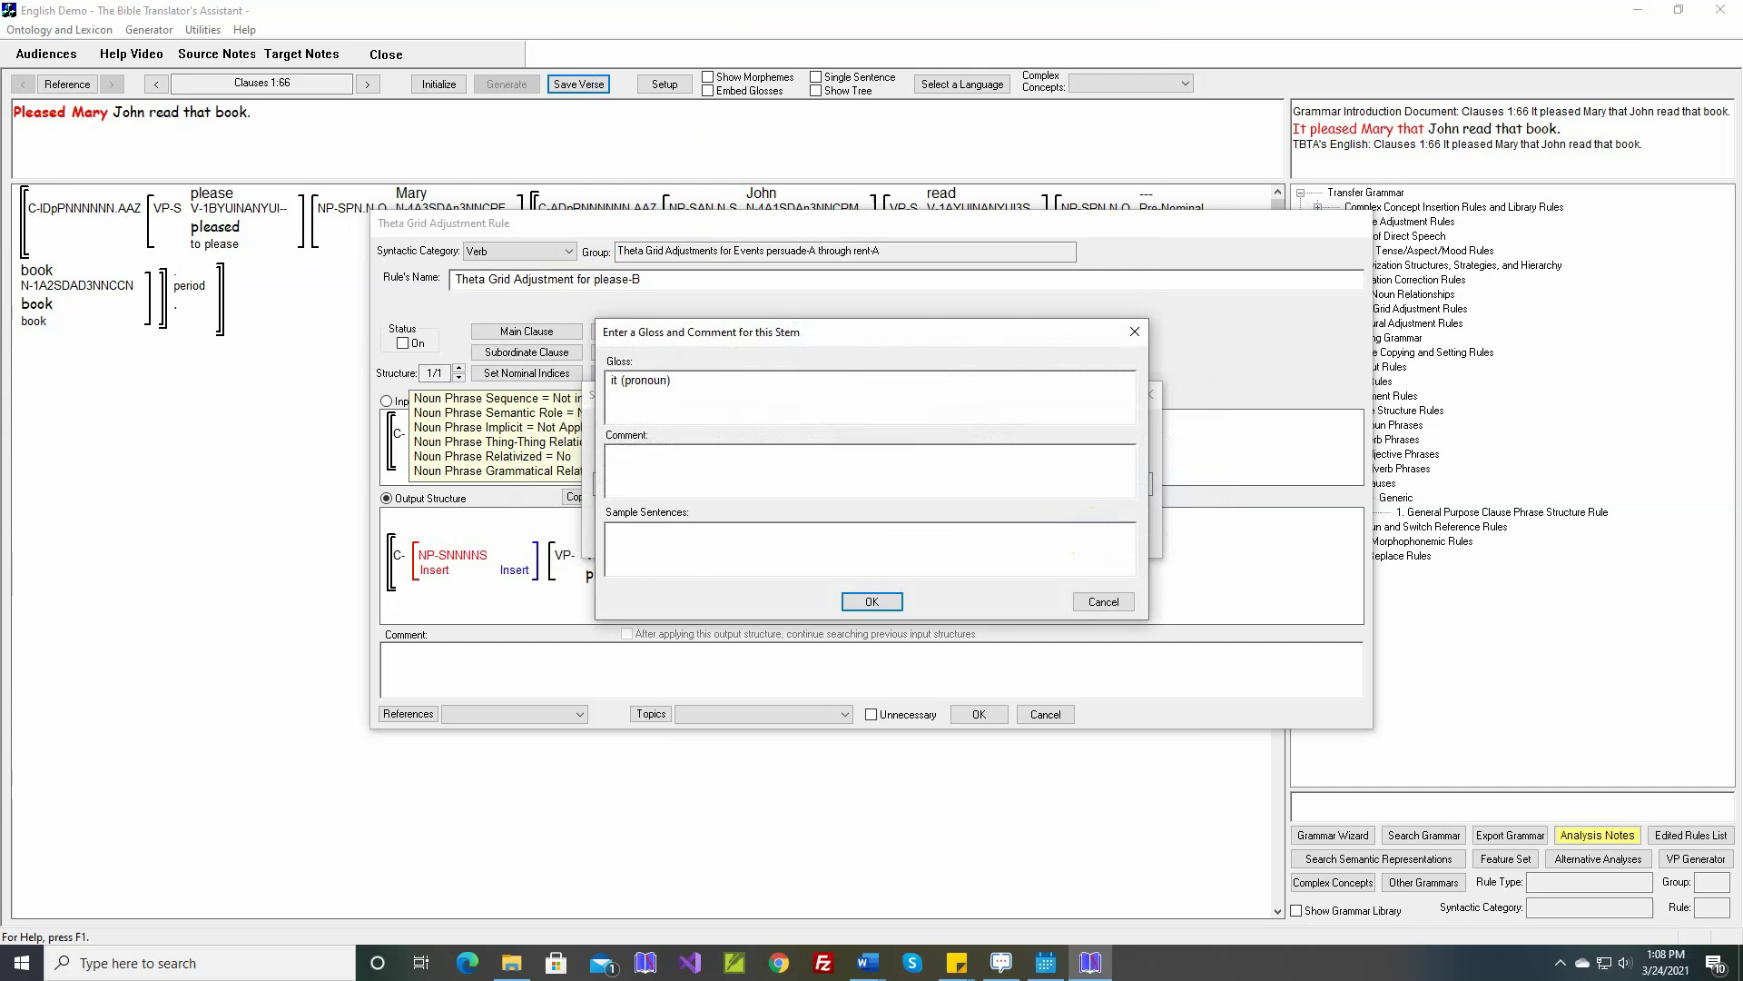
right_click(688, 535)
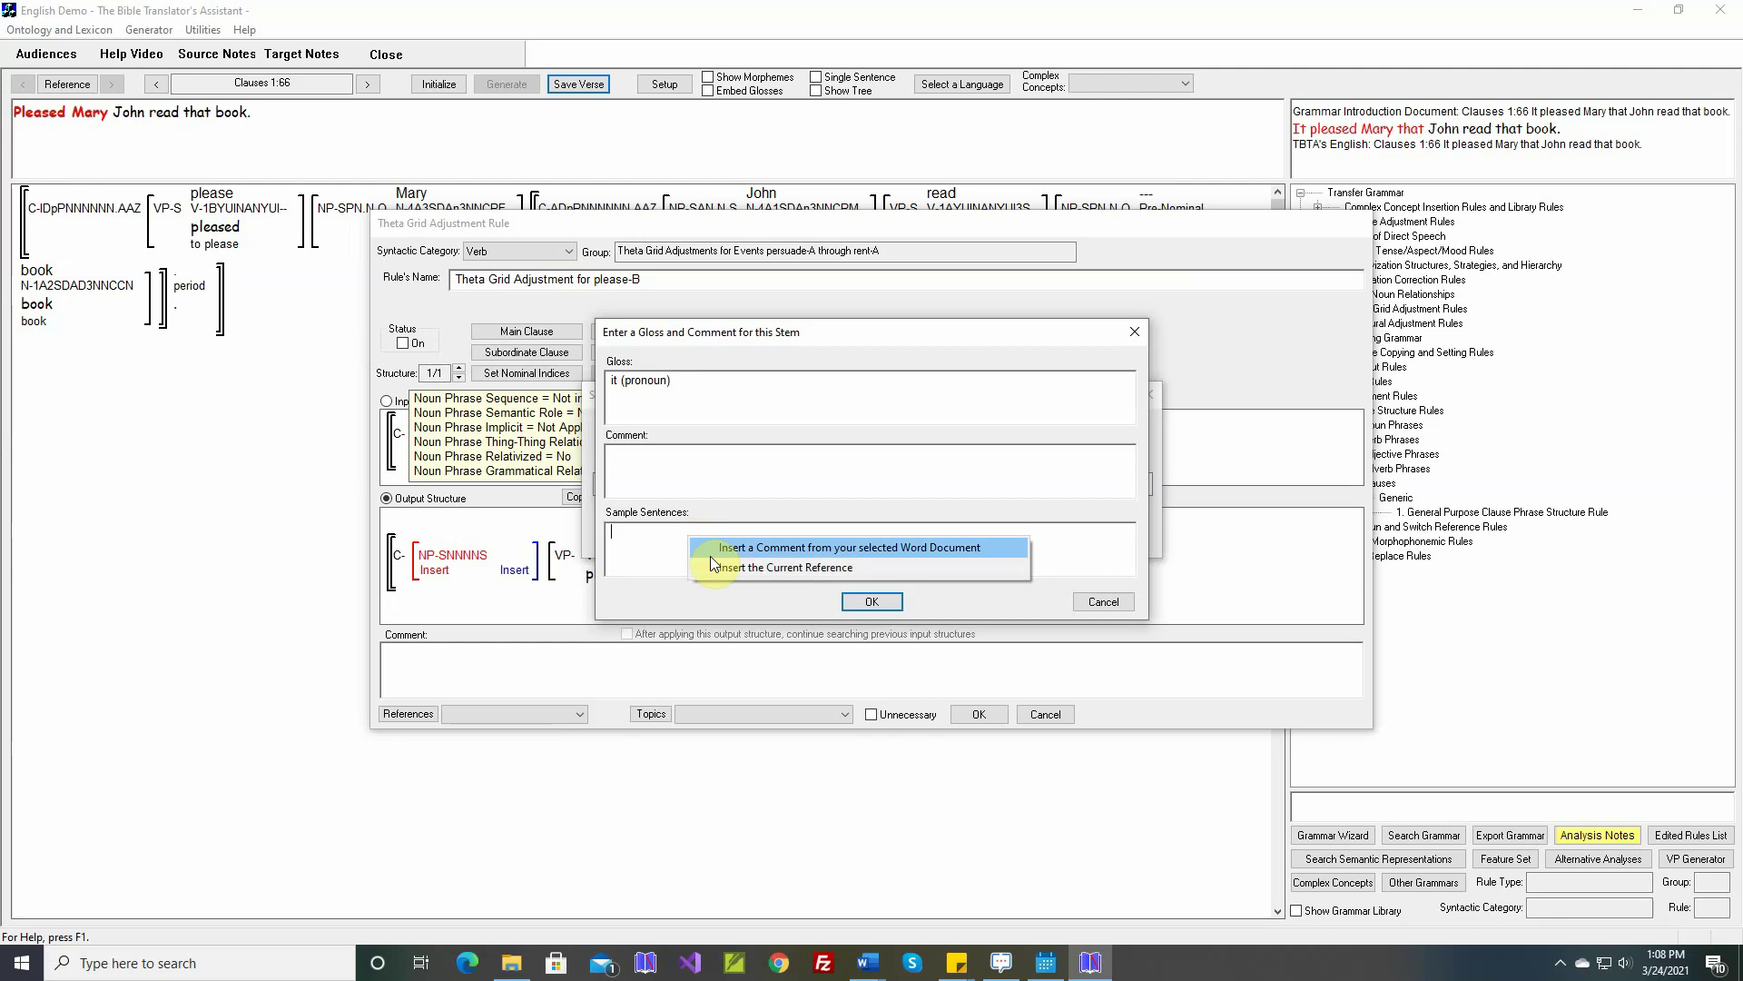
click(713, 563)
click(874, 602)
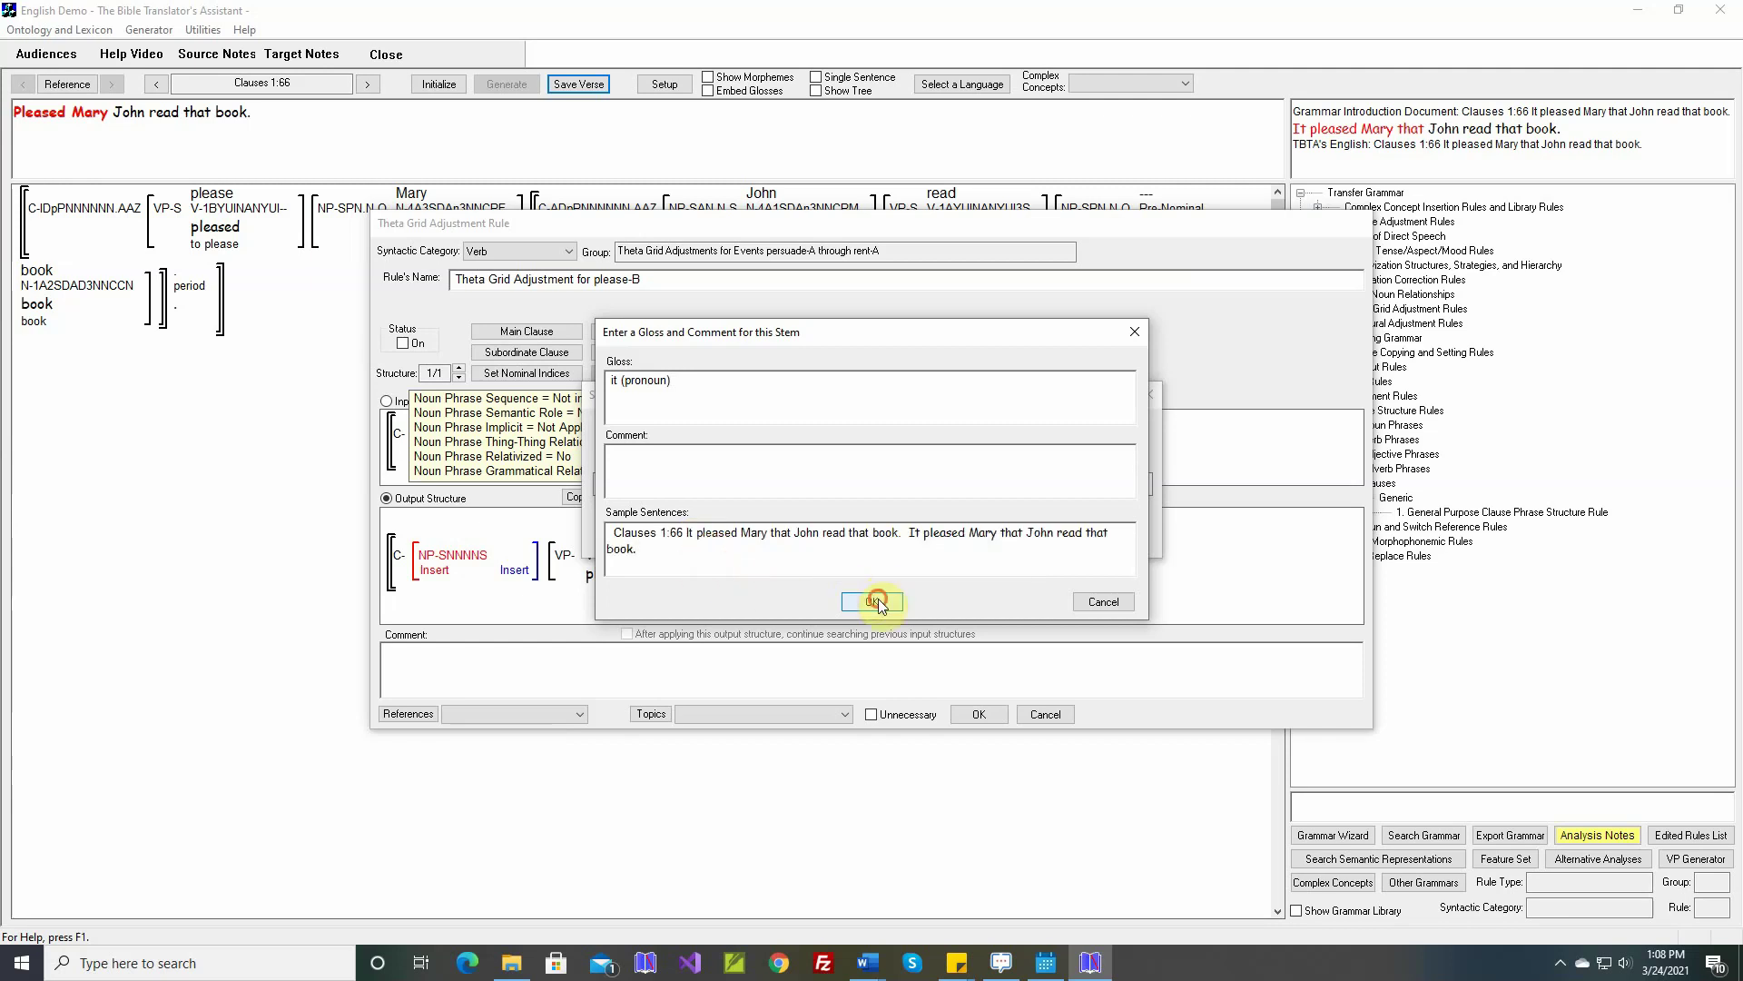
click(824, 537)
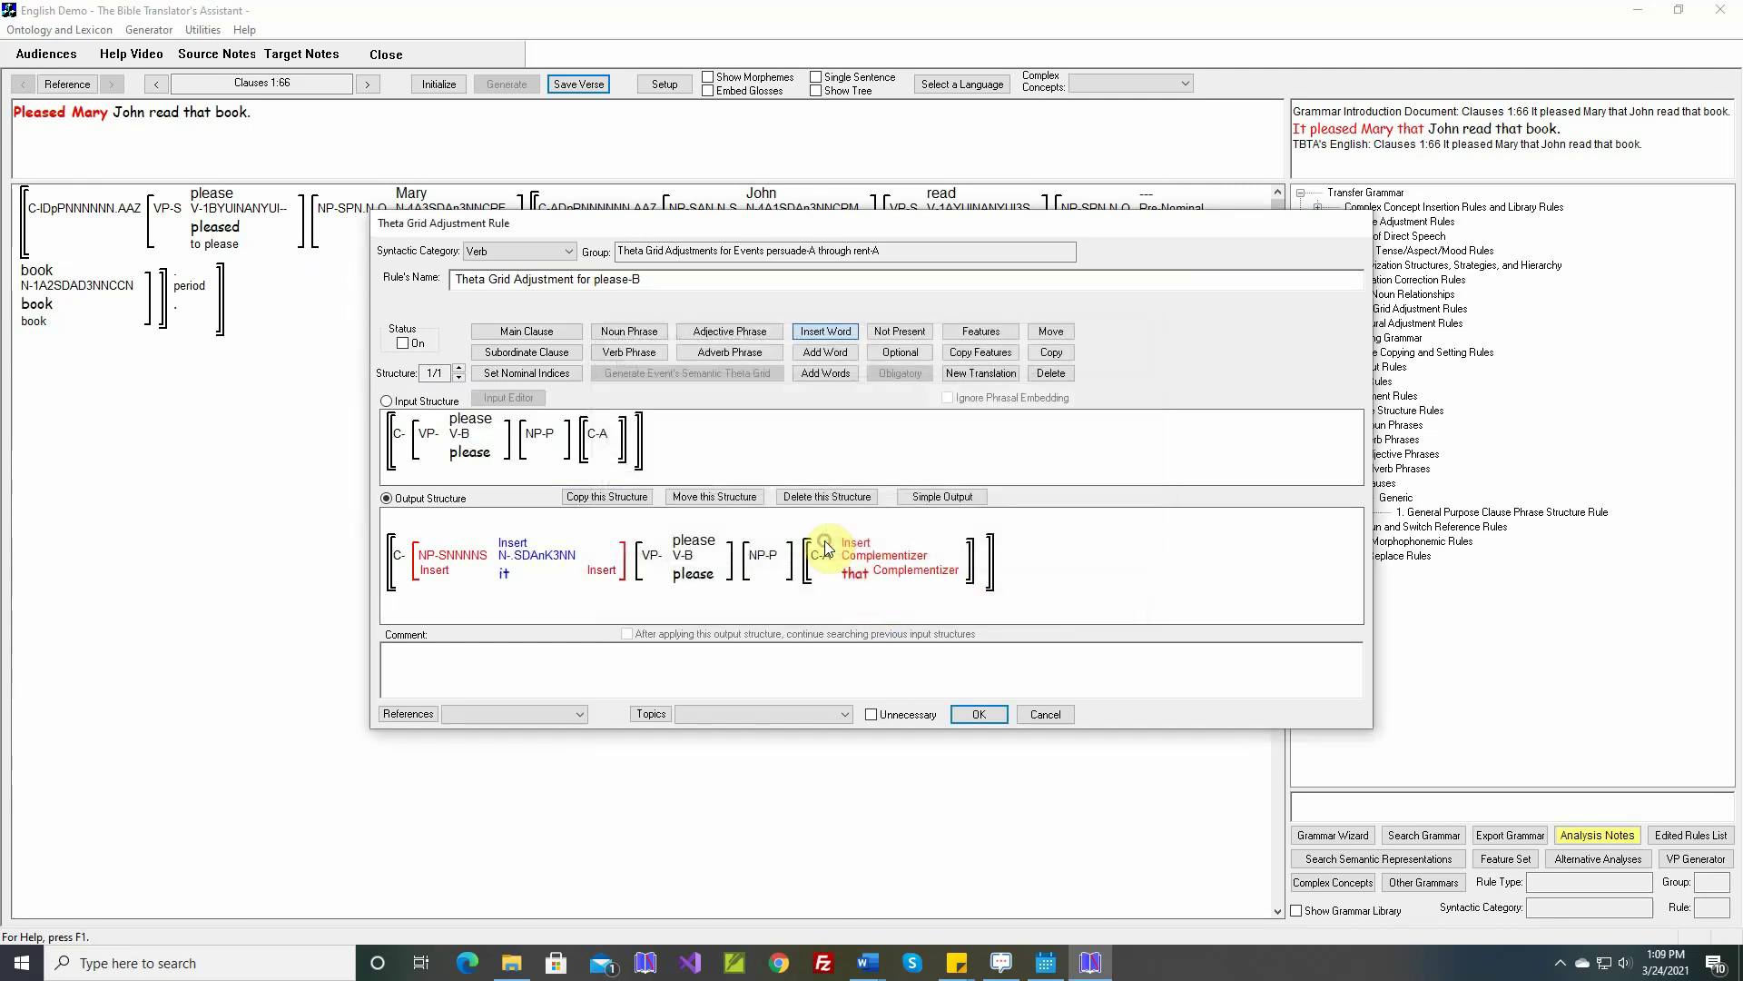
- Set the Surface Realization feature of the inserted noun "it" to Personal Pronoun
click(978, 330)
mouse_move(524, 559)
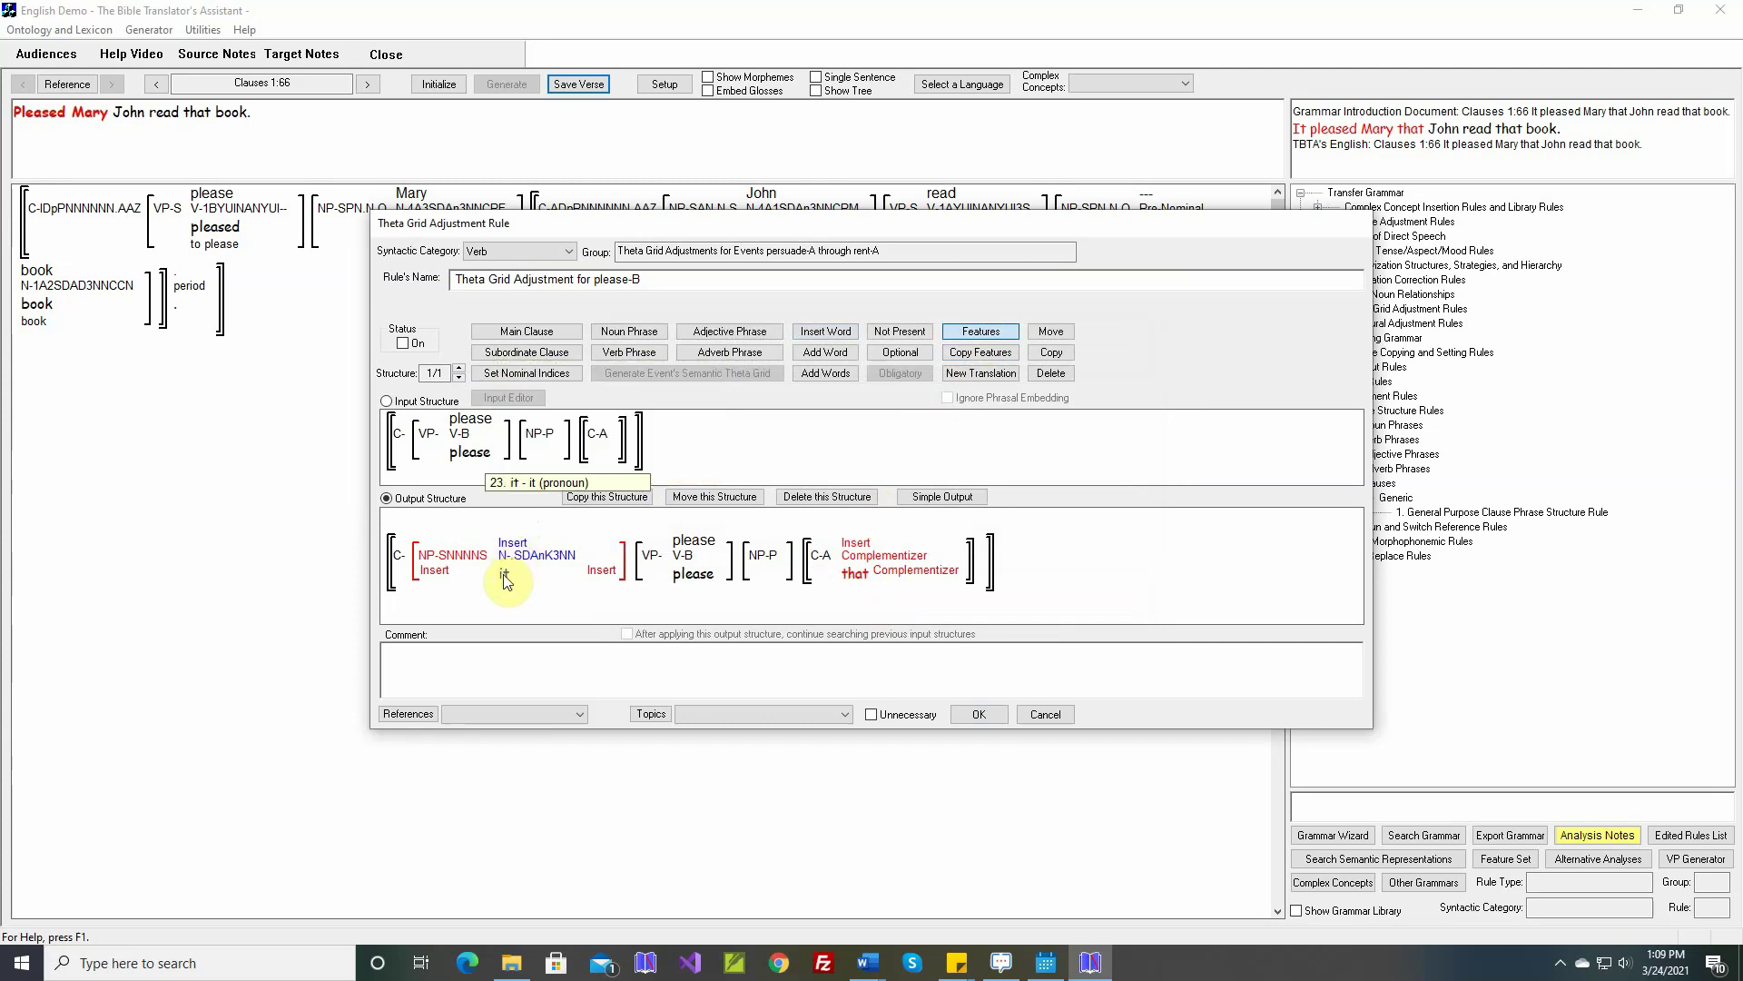
double_click(525, 558)
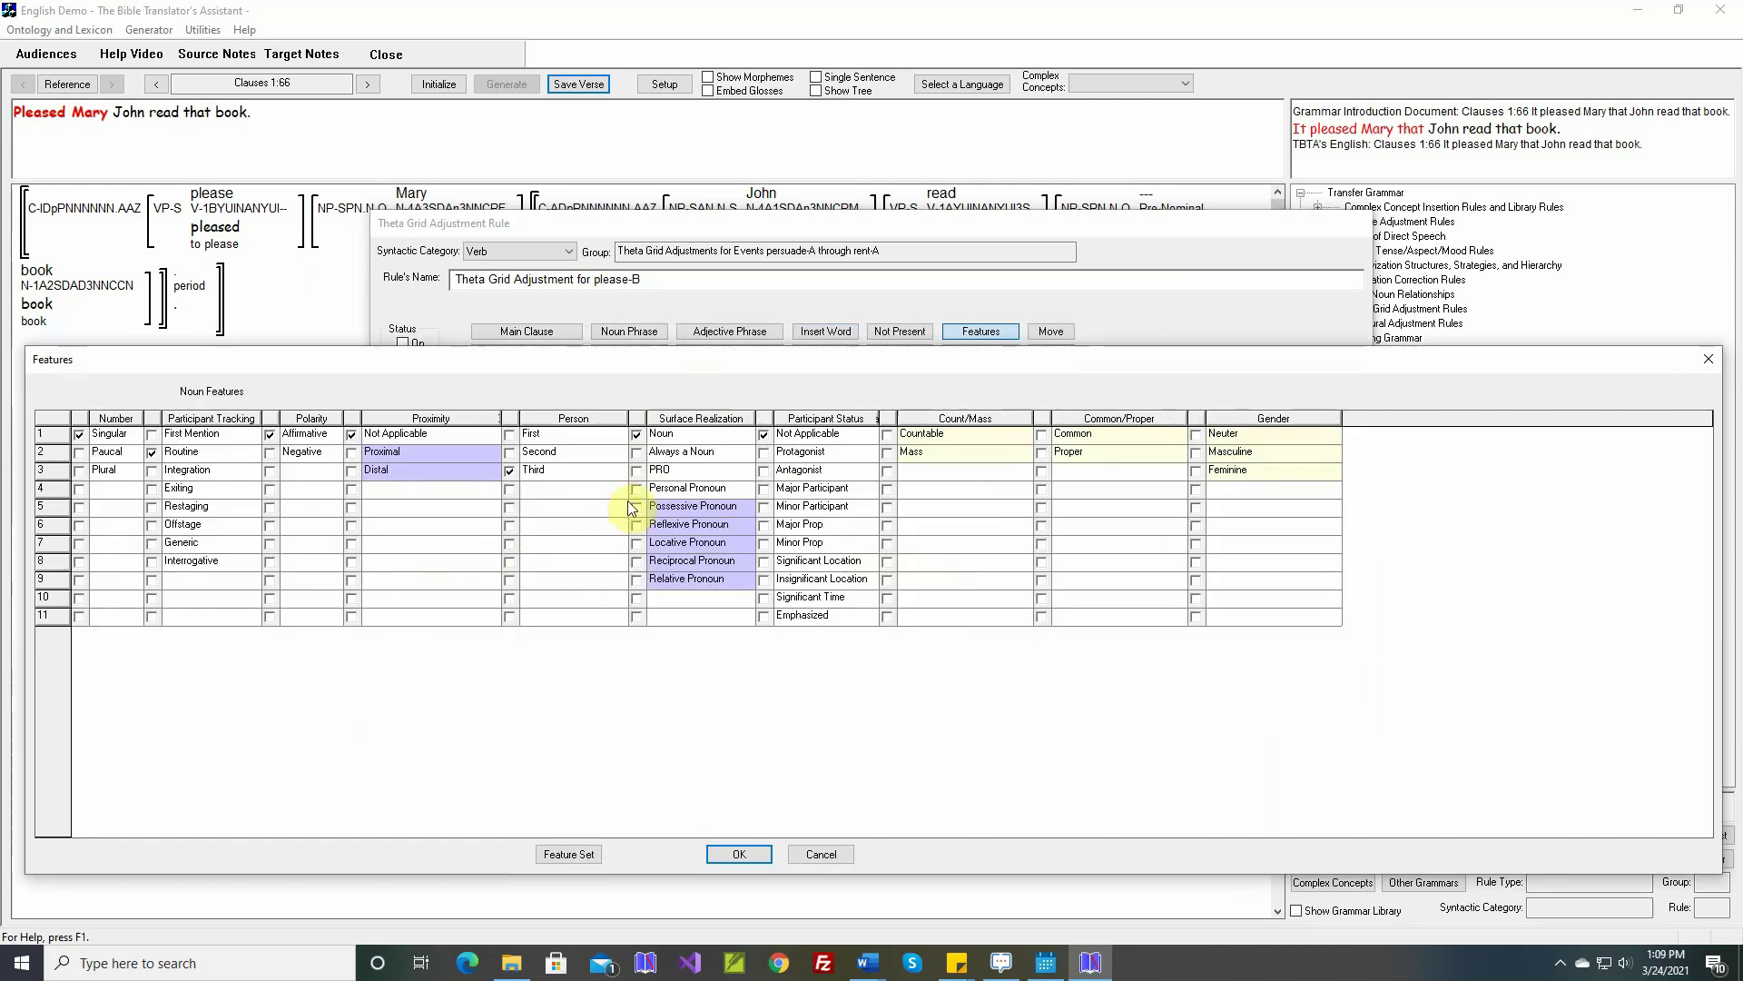
click(637, 489)
click(746, 857)
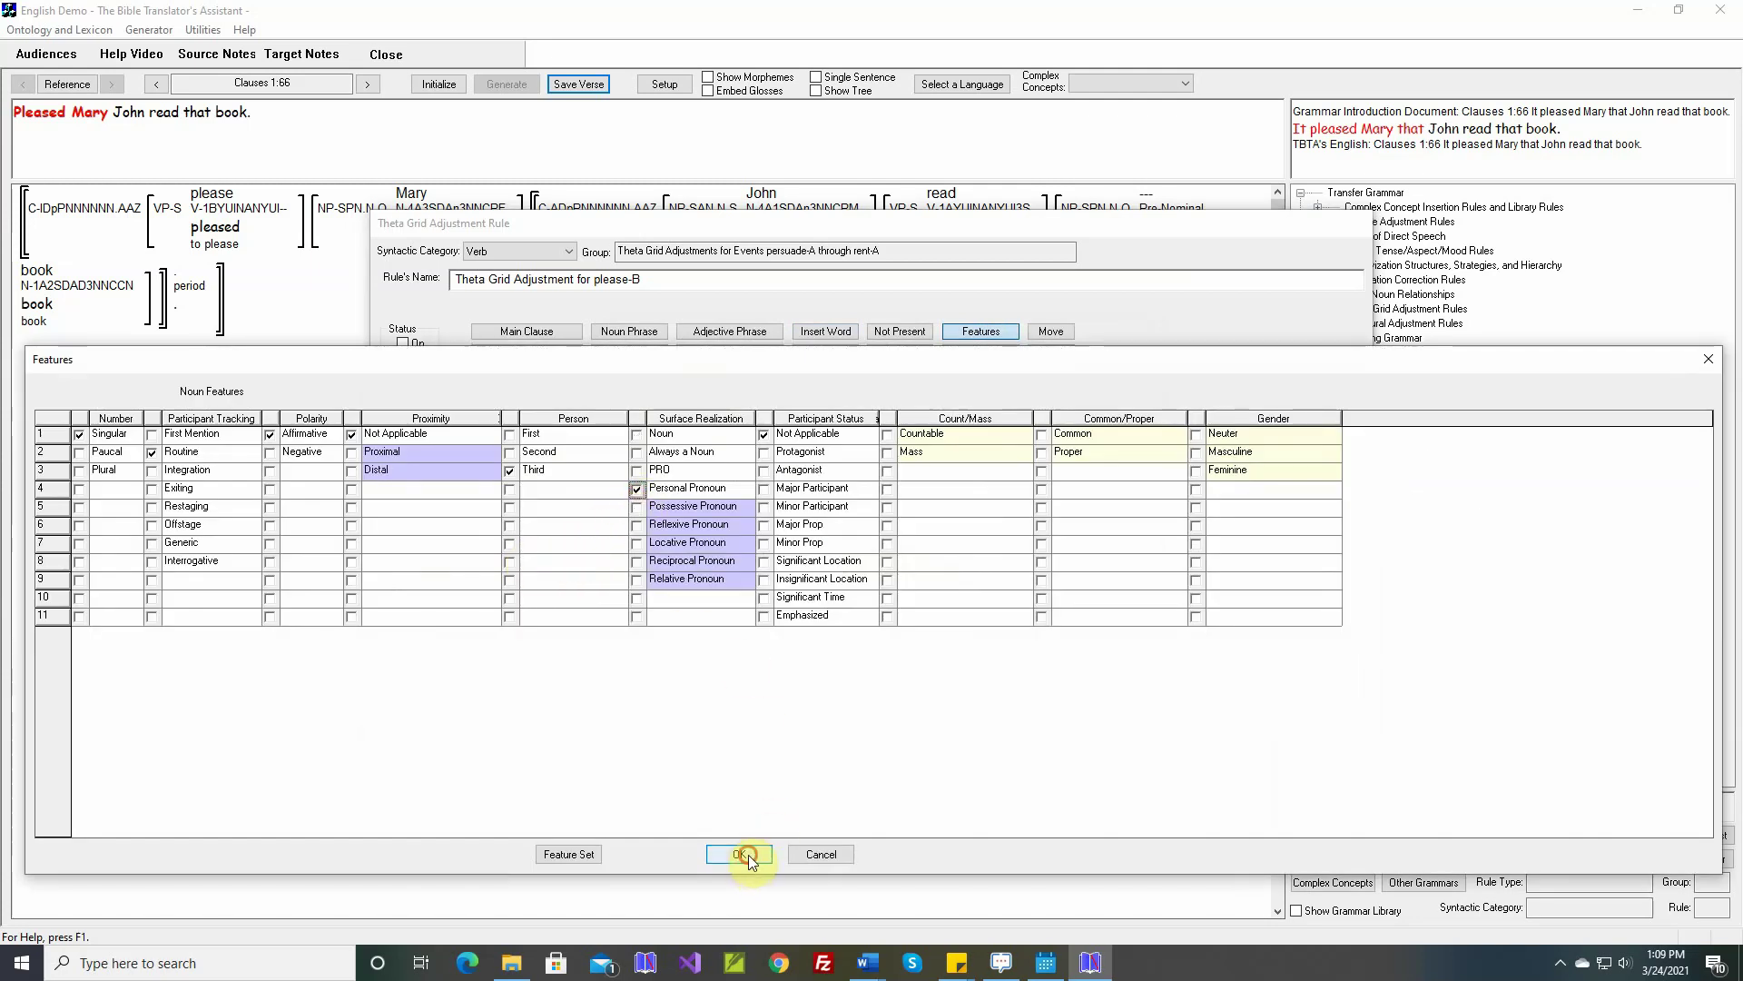
- Insert the current reference as the comment of the please-B theta grid adjustment rule
click(772, 662)
right_click(802, 663)
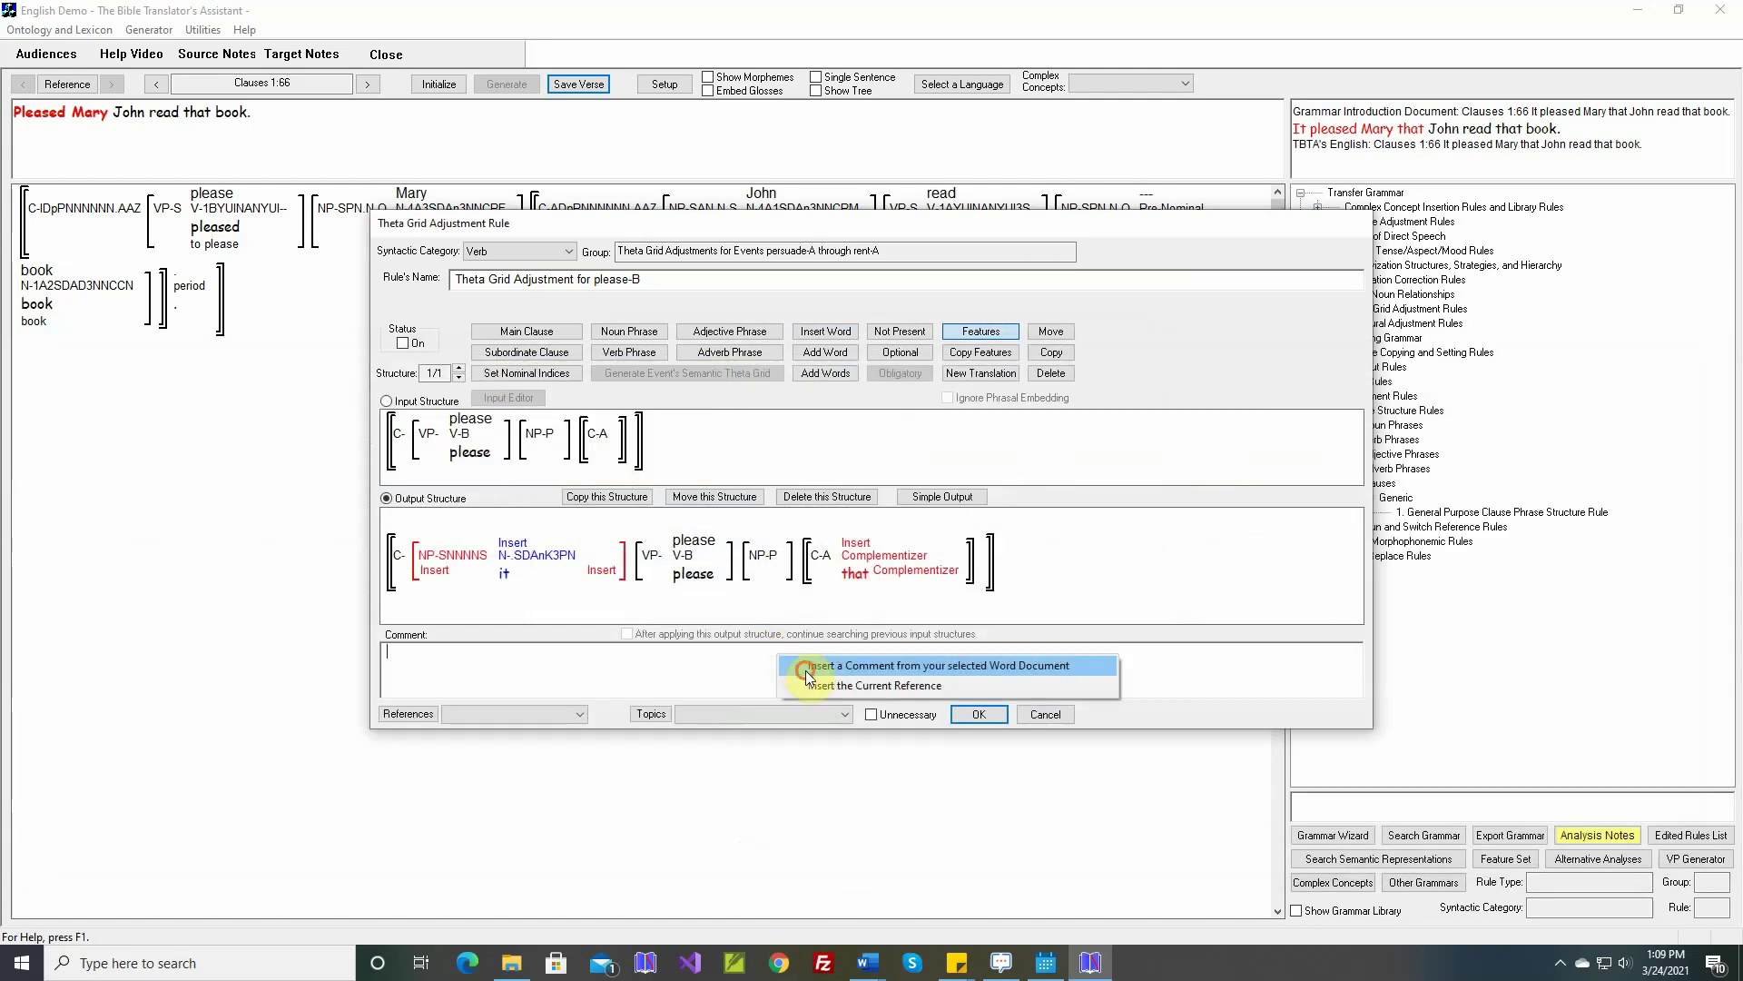
click(807, 676)
- Turn on and save the please-B theta grid adjustment rule, then generate Clauses 1:66 again
click(402, 343)
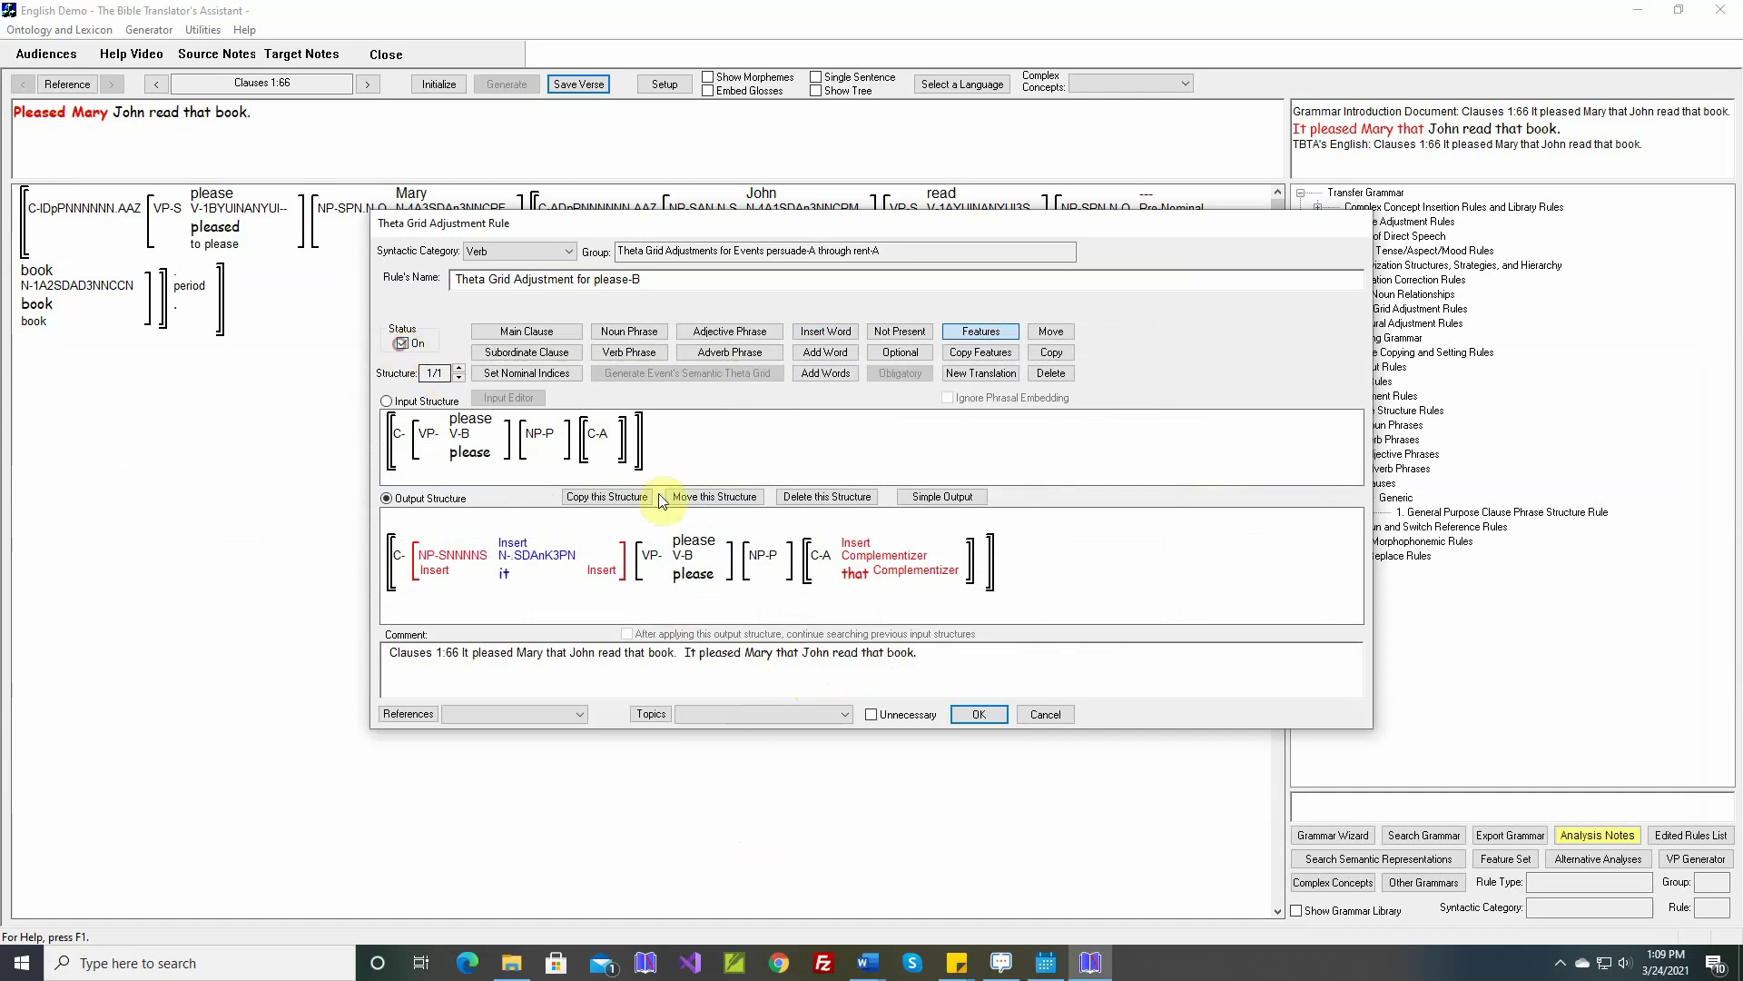
click(972, 712)
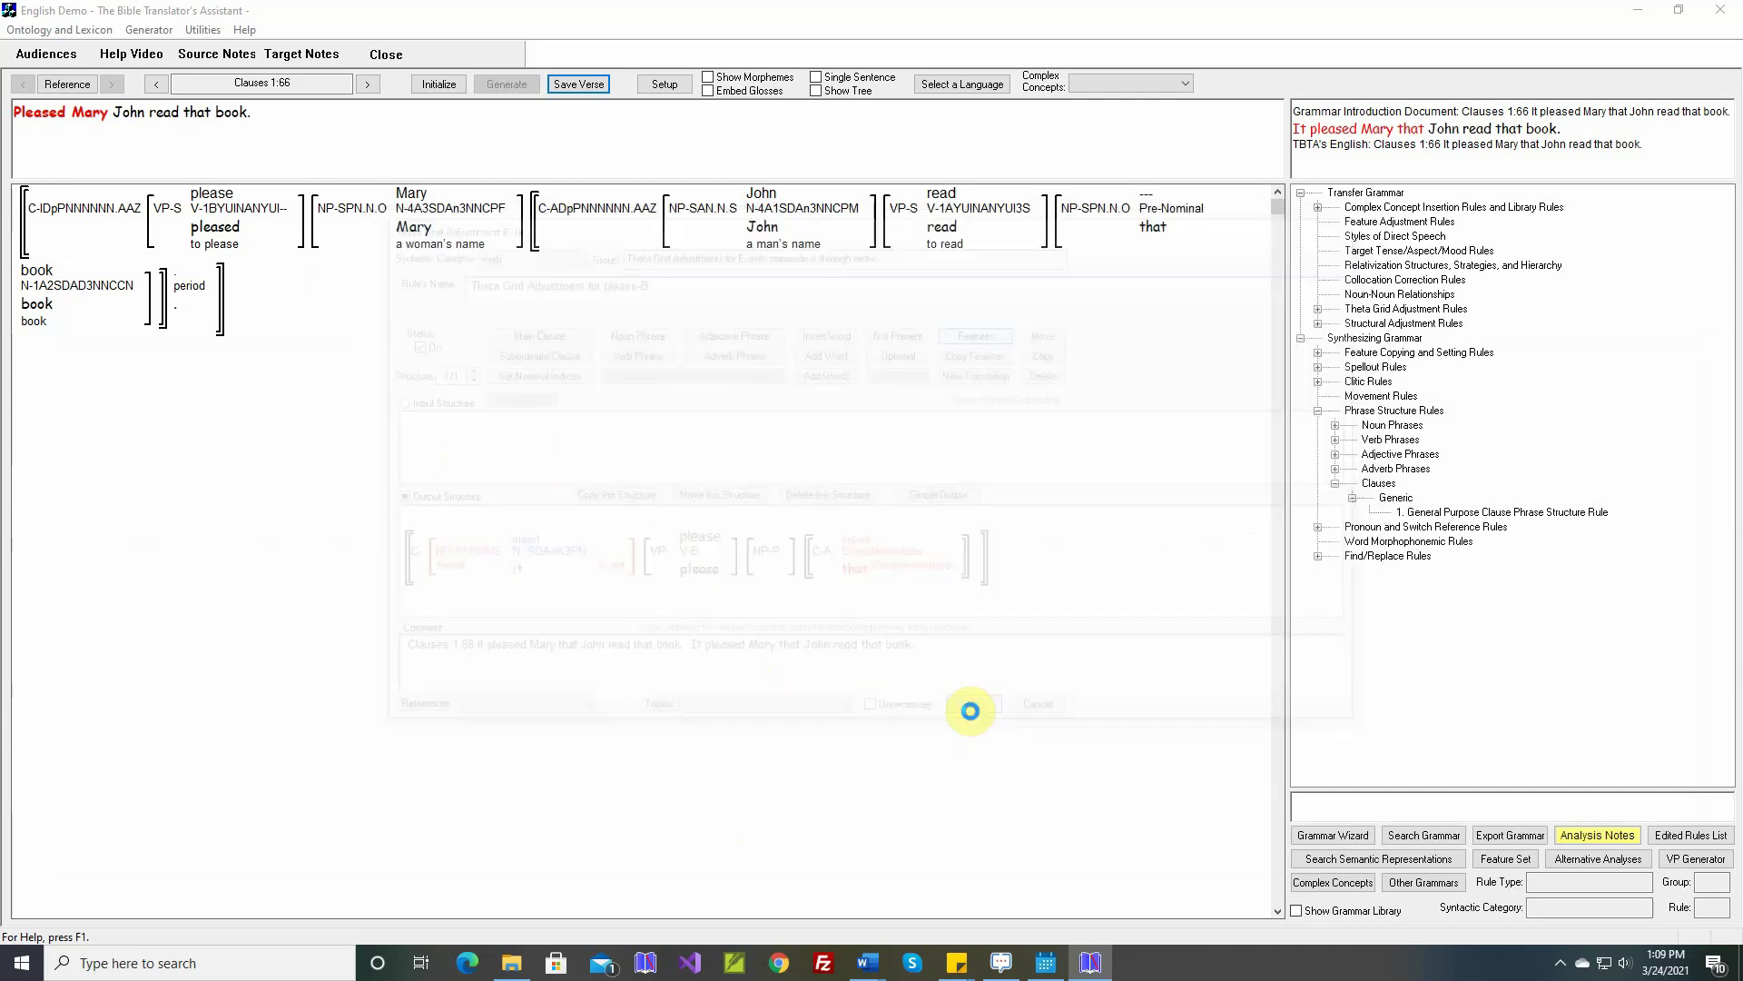
click(502, 84)
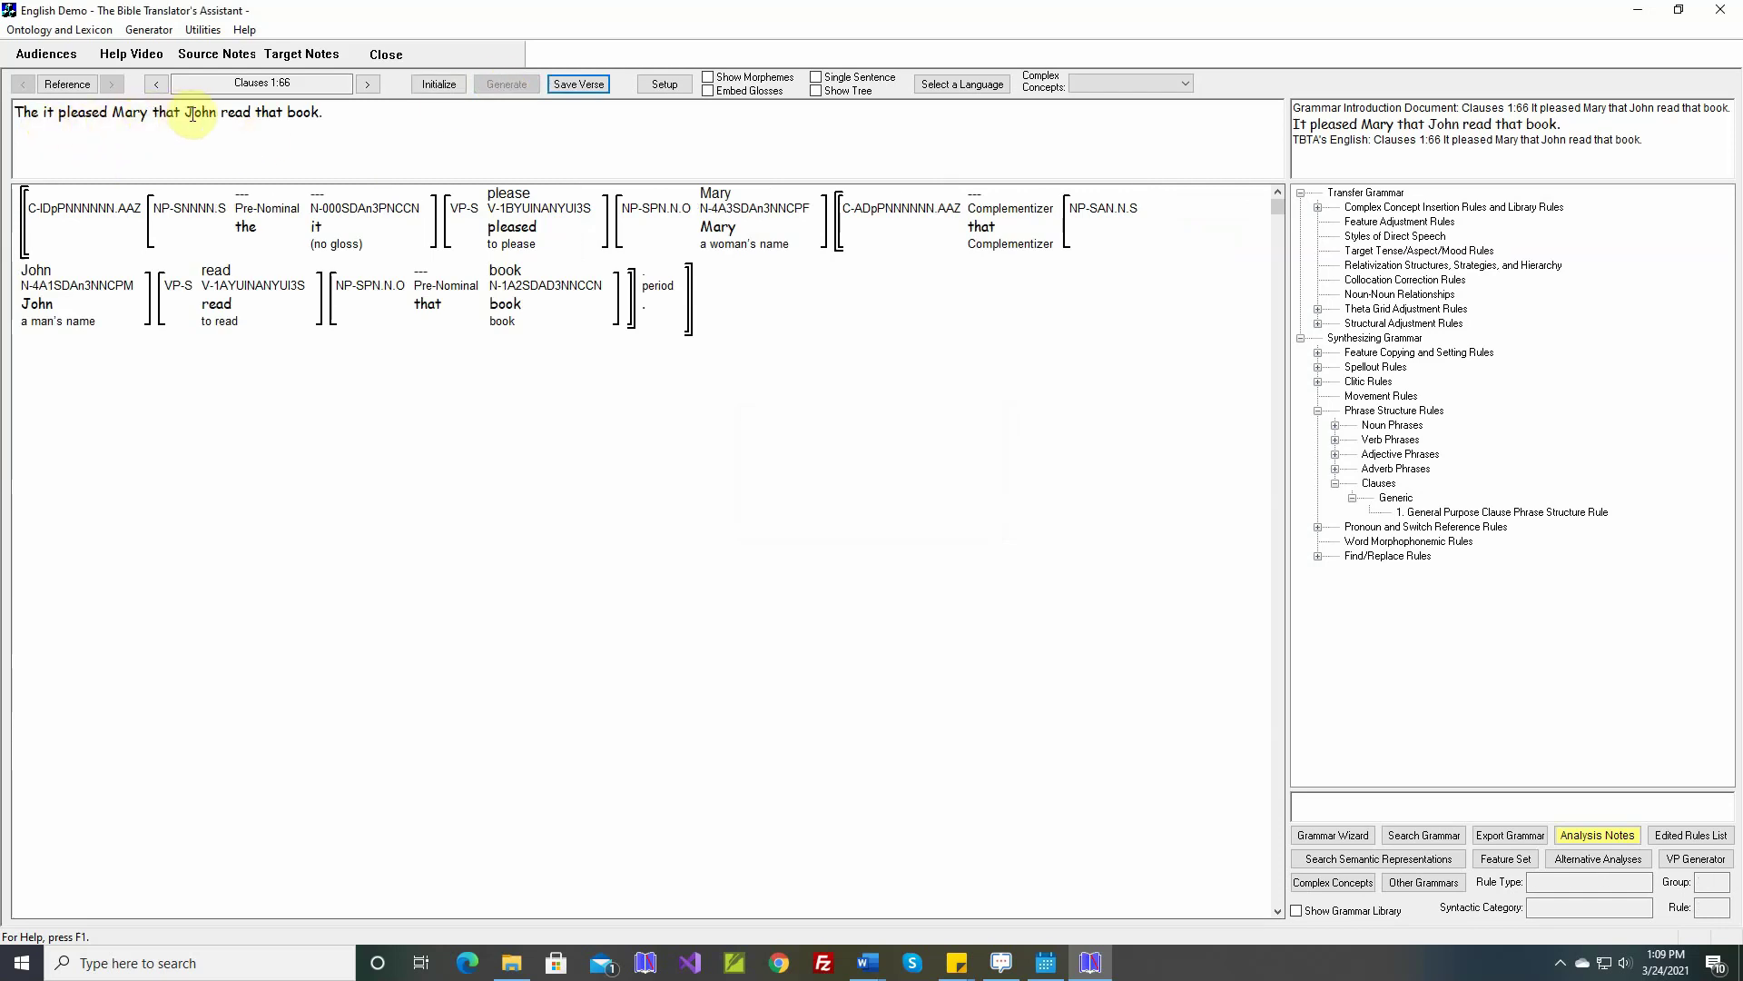
- Examine which rules produced the words "the" and "it" in the subject noun phrase
double_click(32, 113)
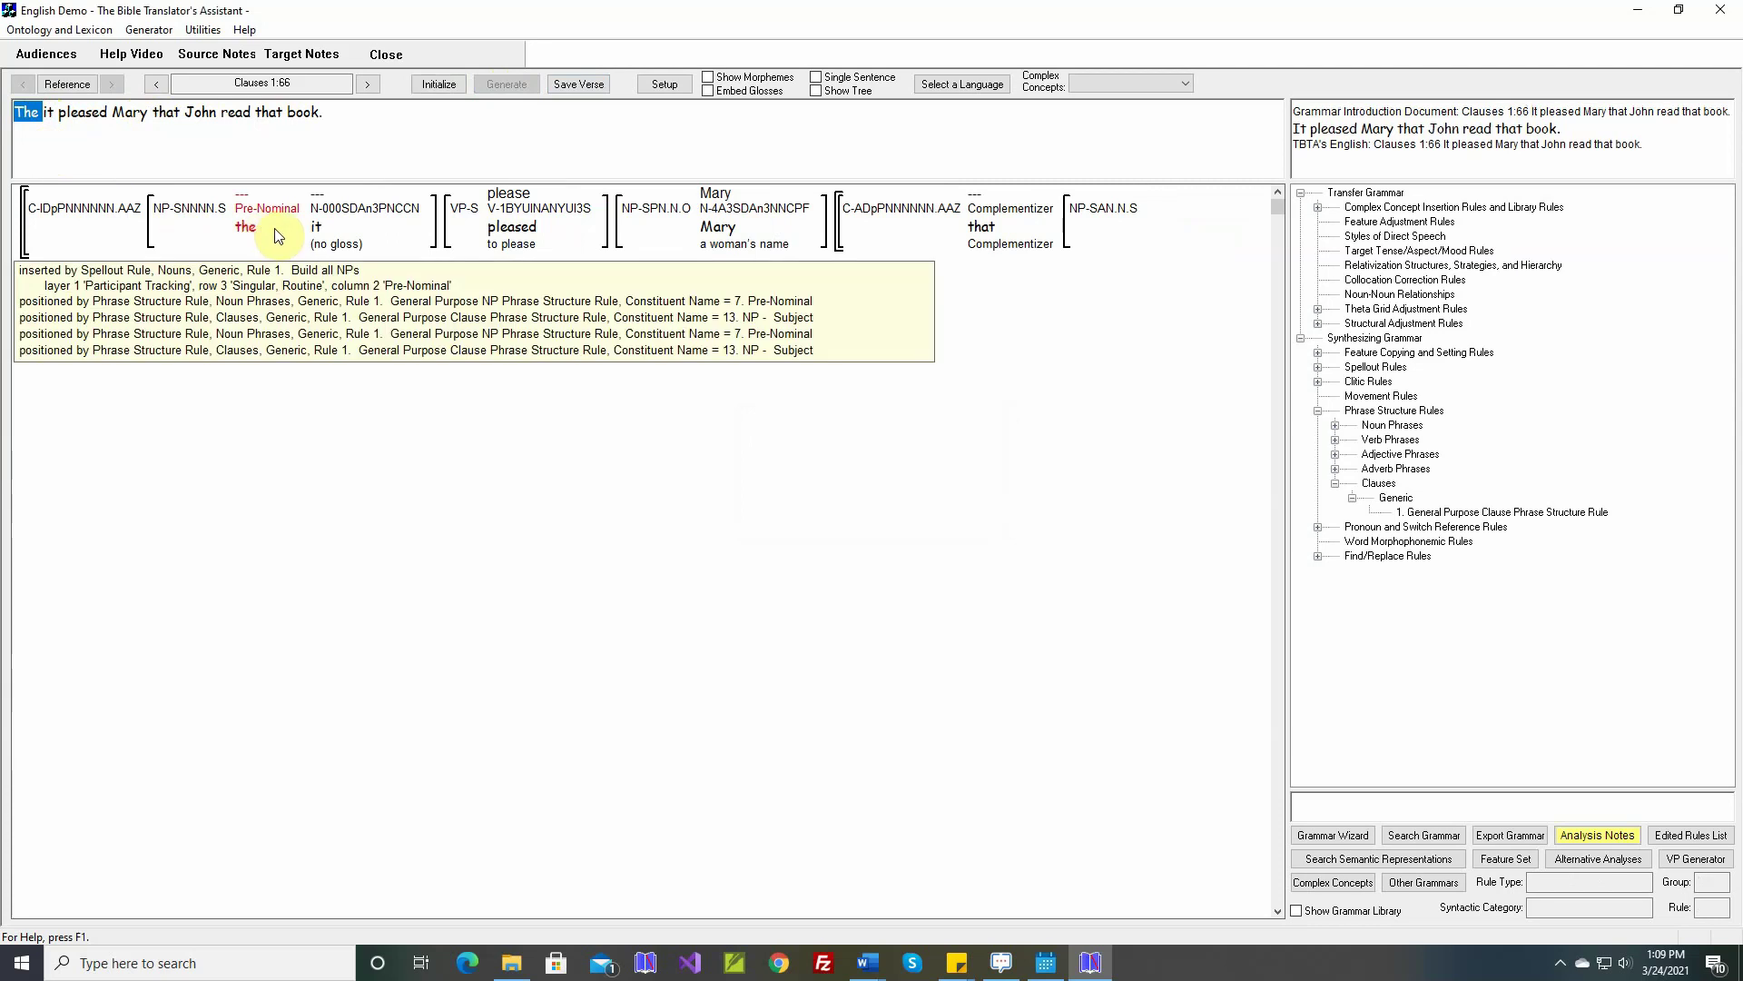
mouse_move(318, 232)
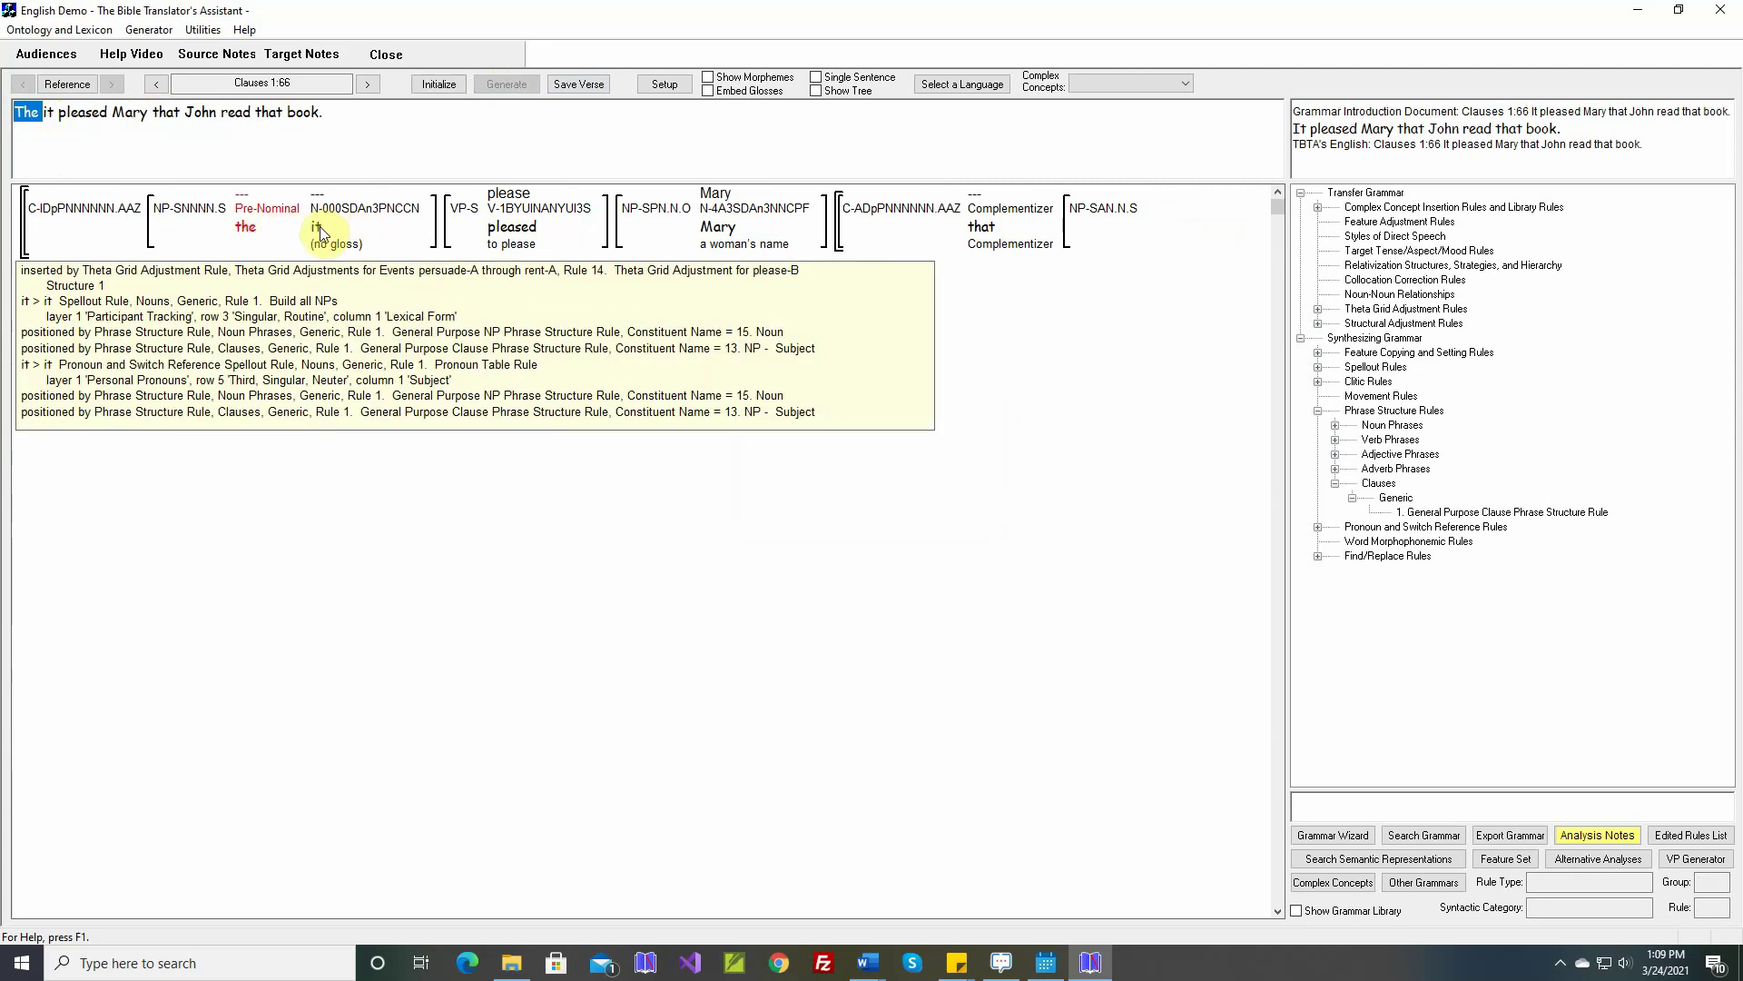
mouse_move(251, 235)
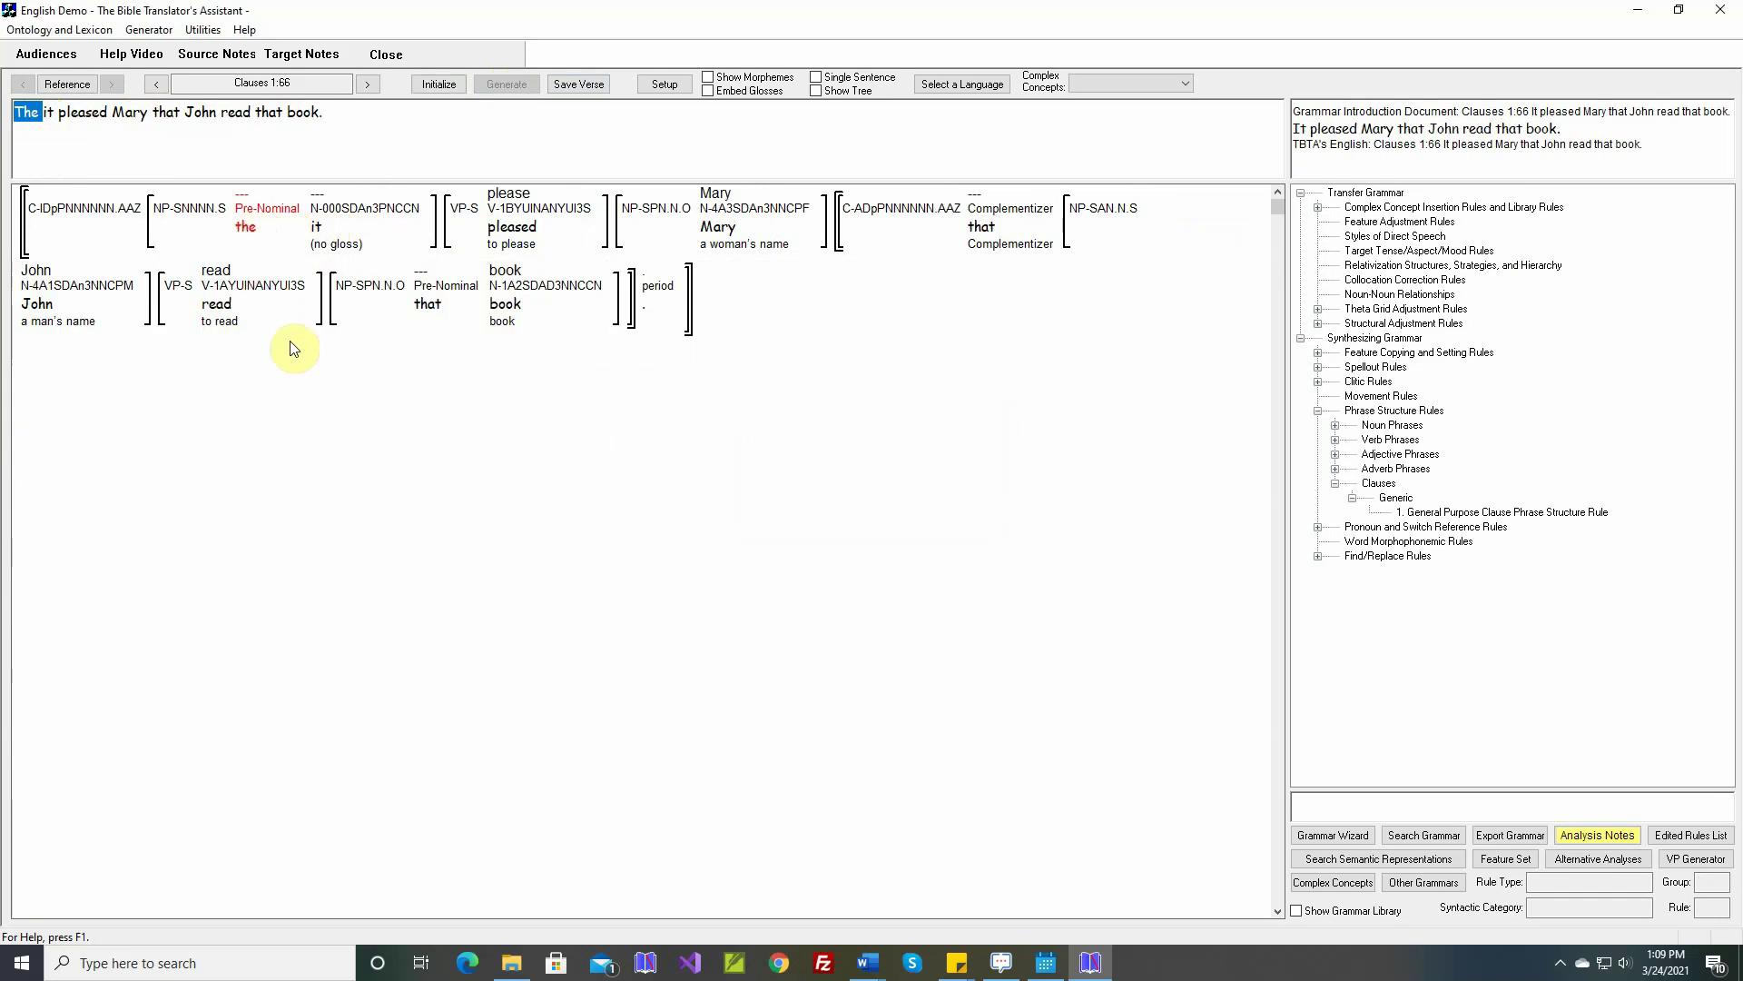
- Create a pronoun identification rule for nouns in the Identify all Pronouns group, named "Delete Constituents that Modify Pronouns"
click(1321, 527)
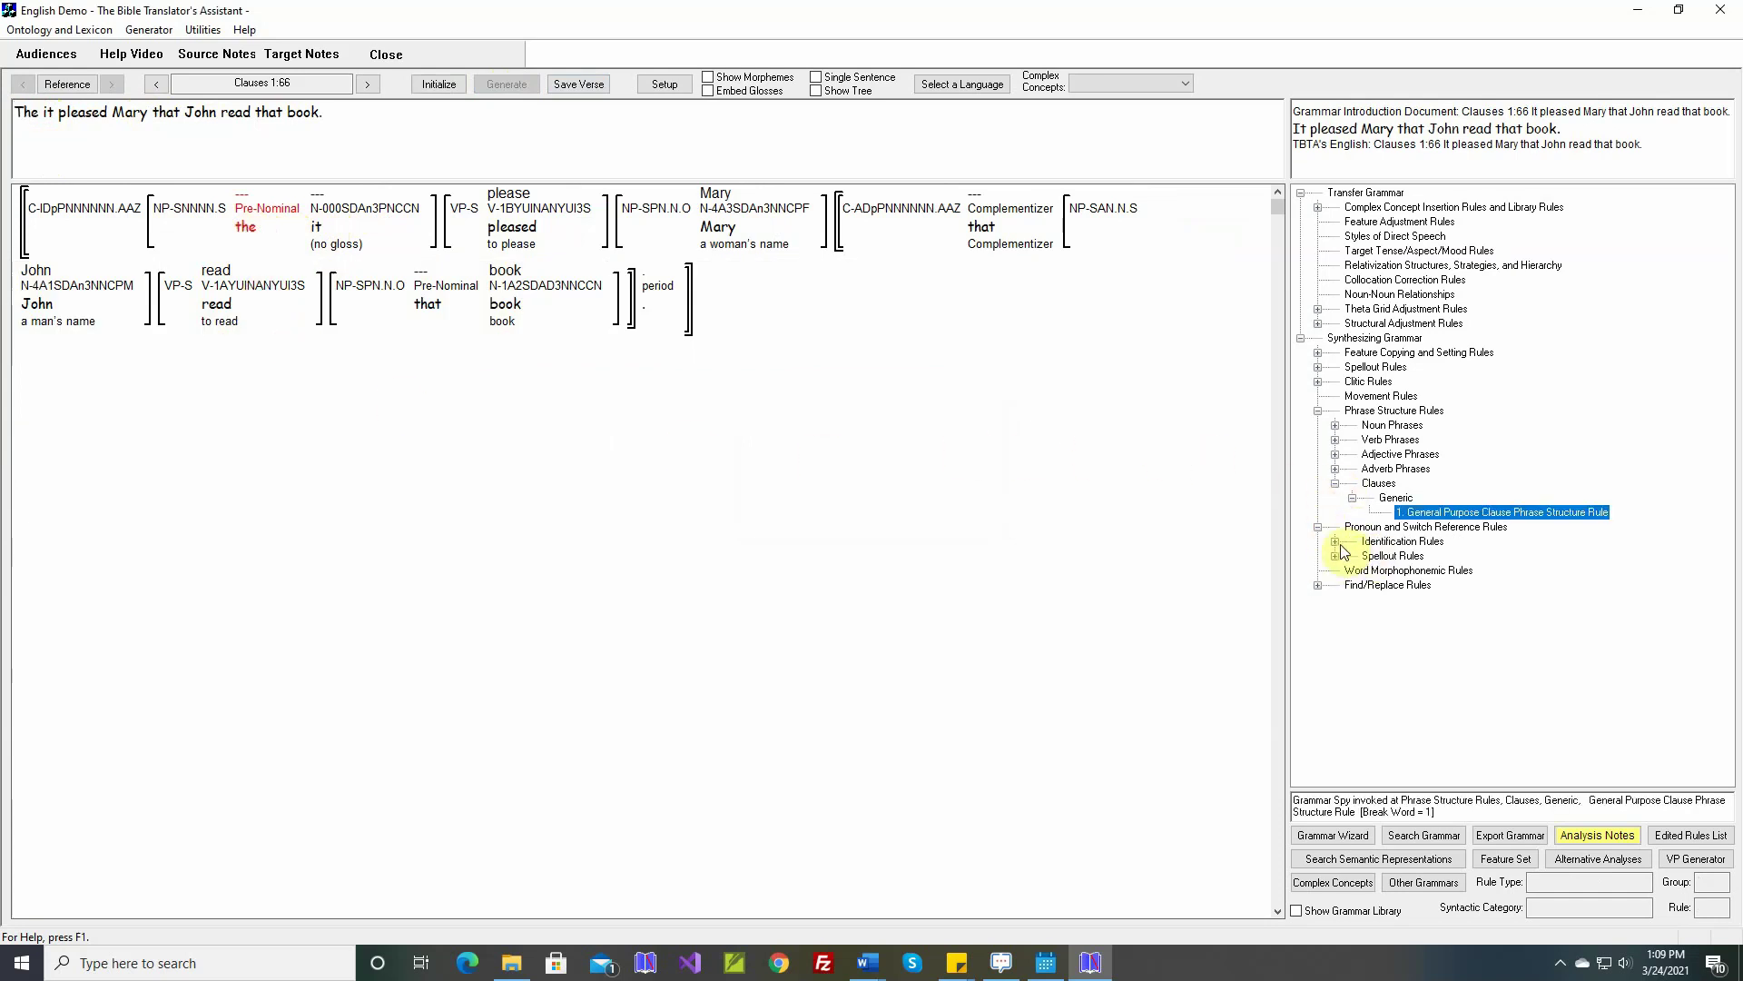
click(1336, 543)
click(1352, 556)
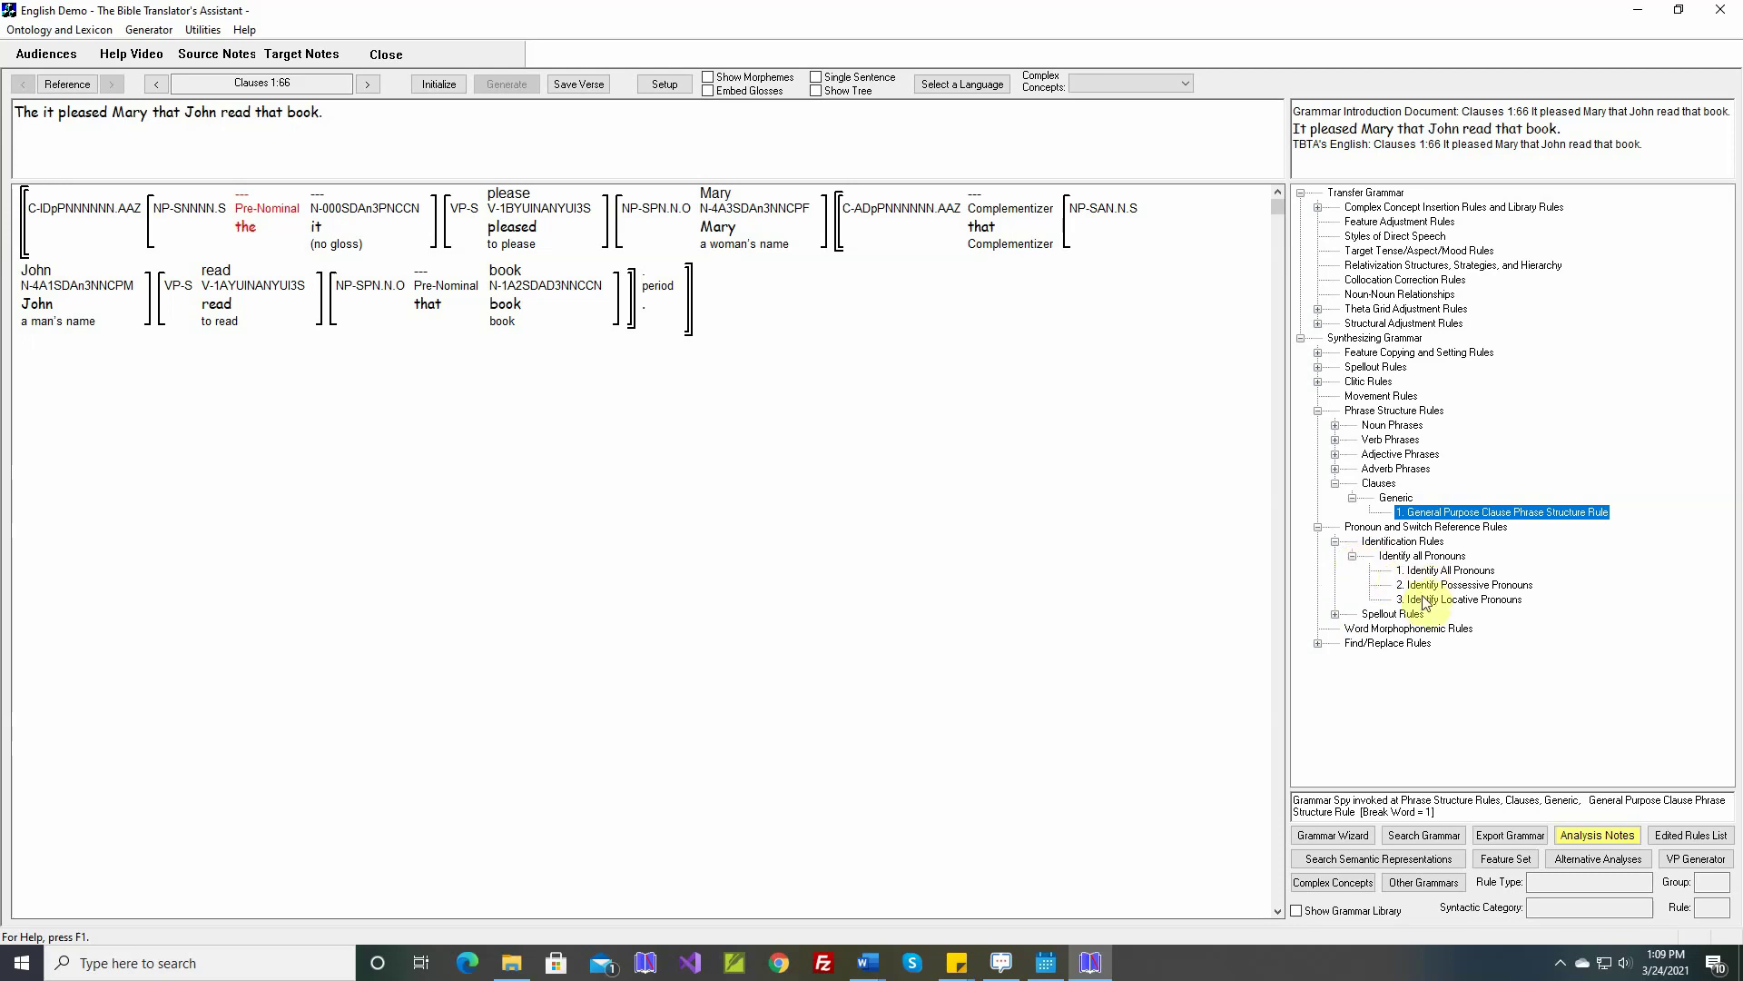
double_click(1411, 557)
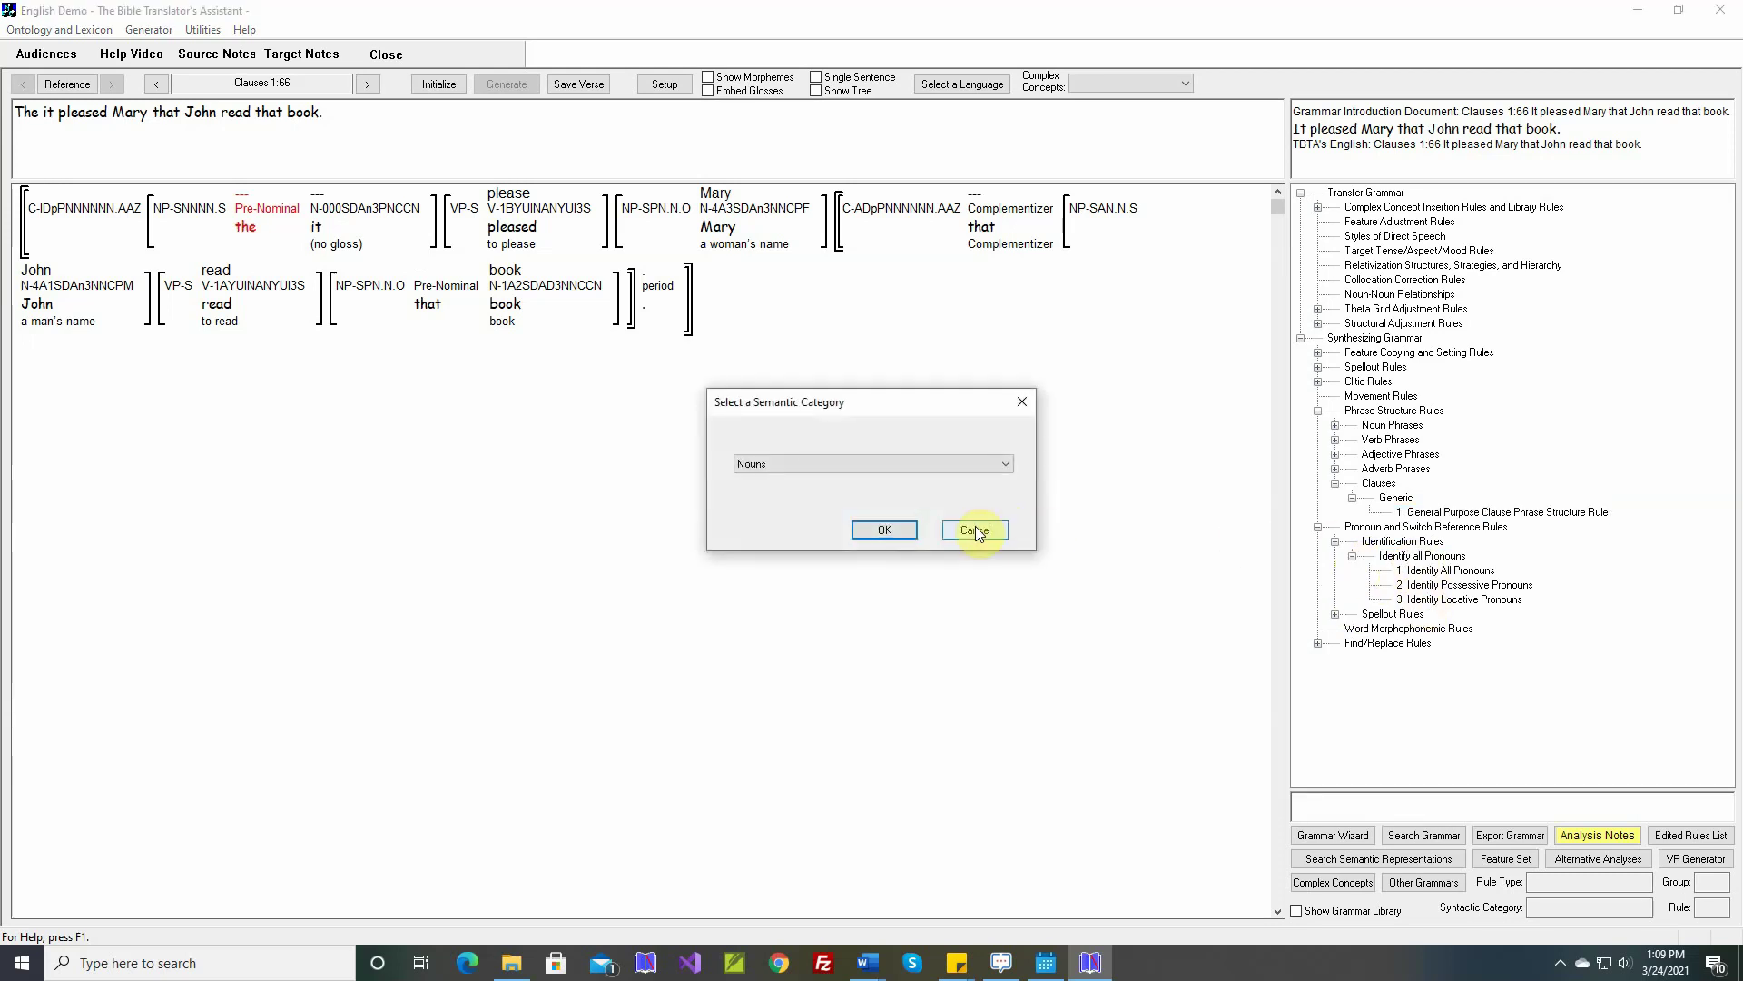
click(886, 529)
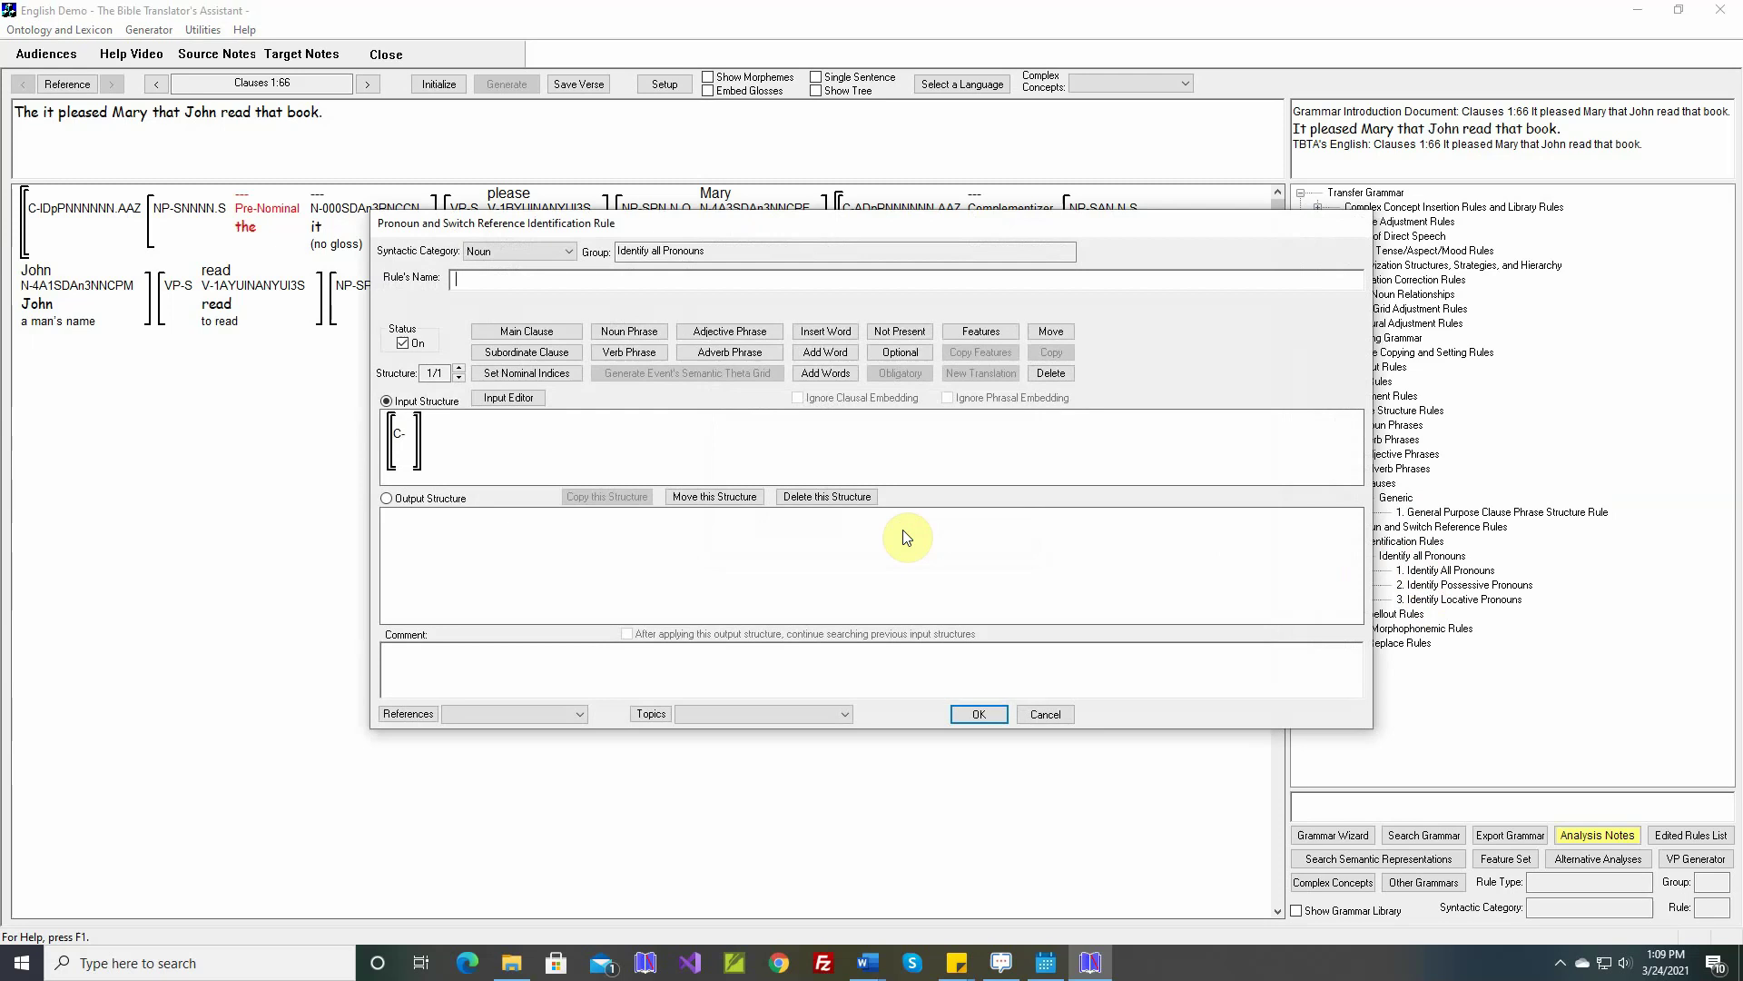
text(D)
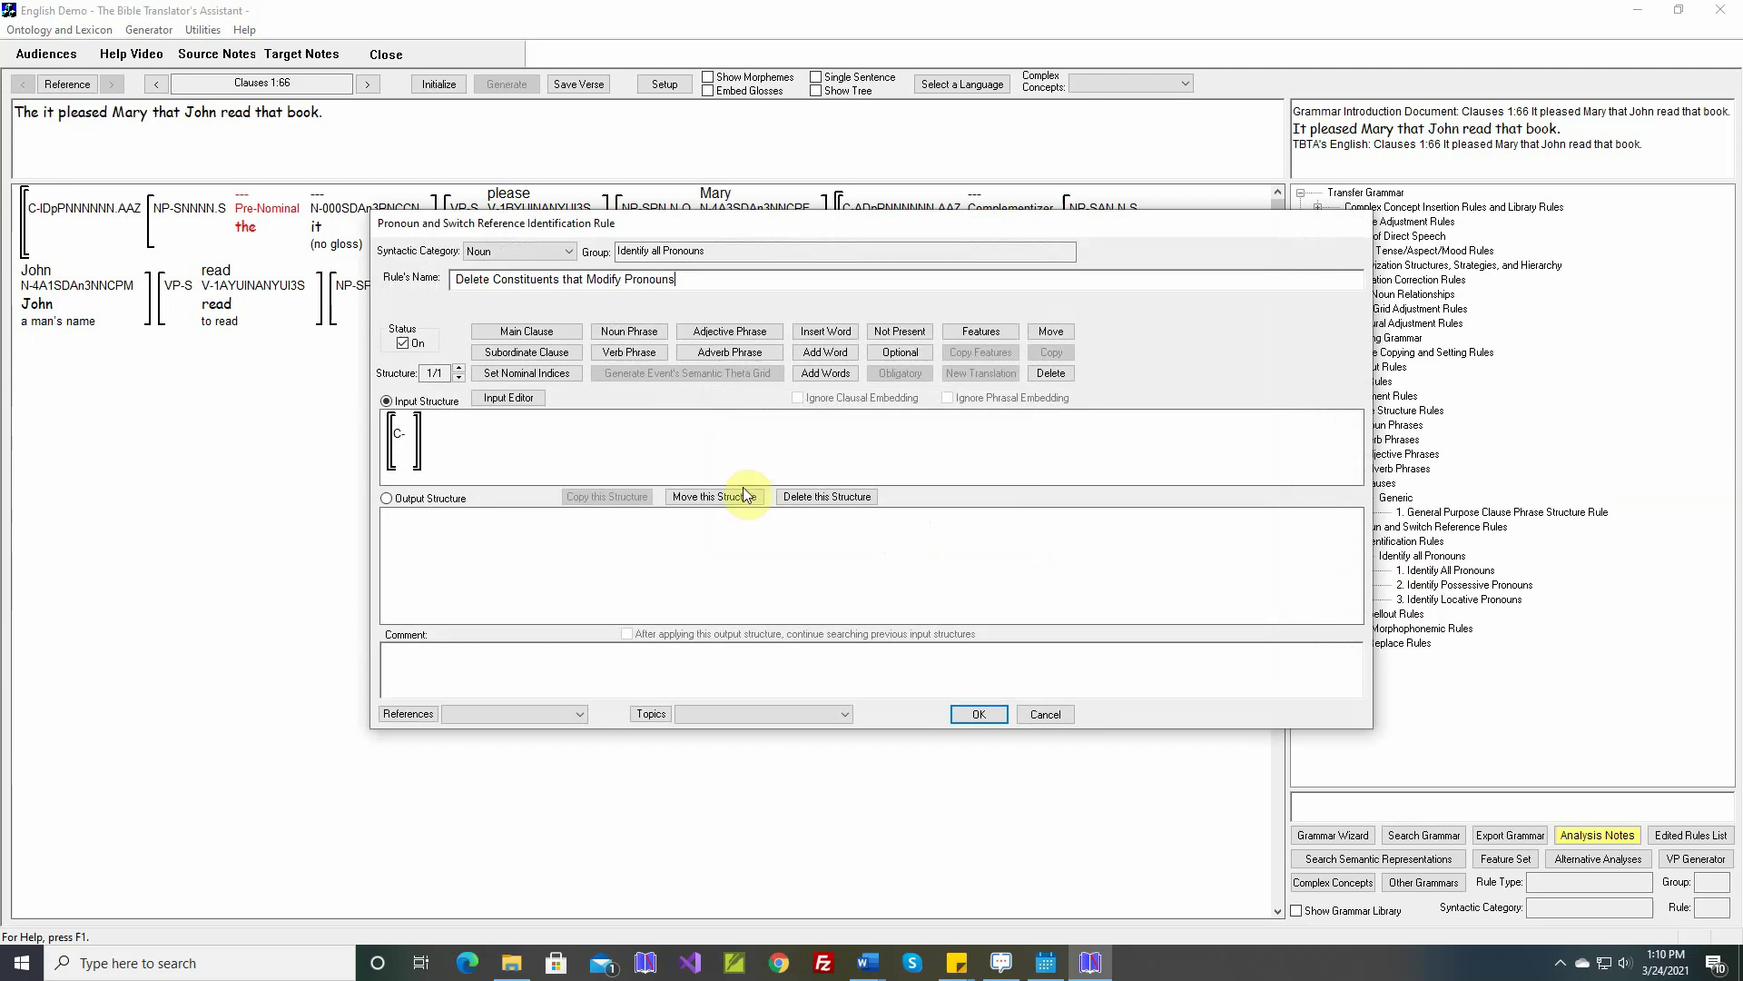
- Add a noun phrase containing an unspecified noun to the clause in the rule's input structure
click(635, 332)
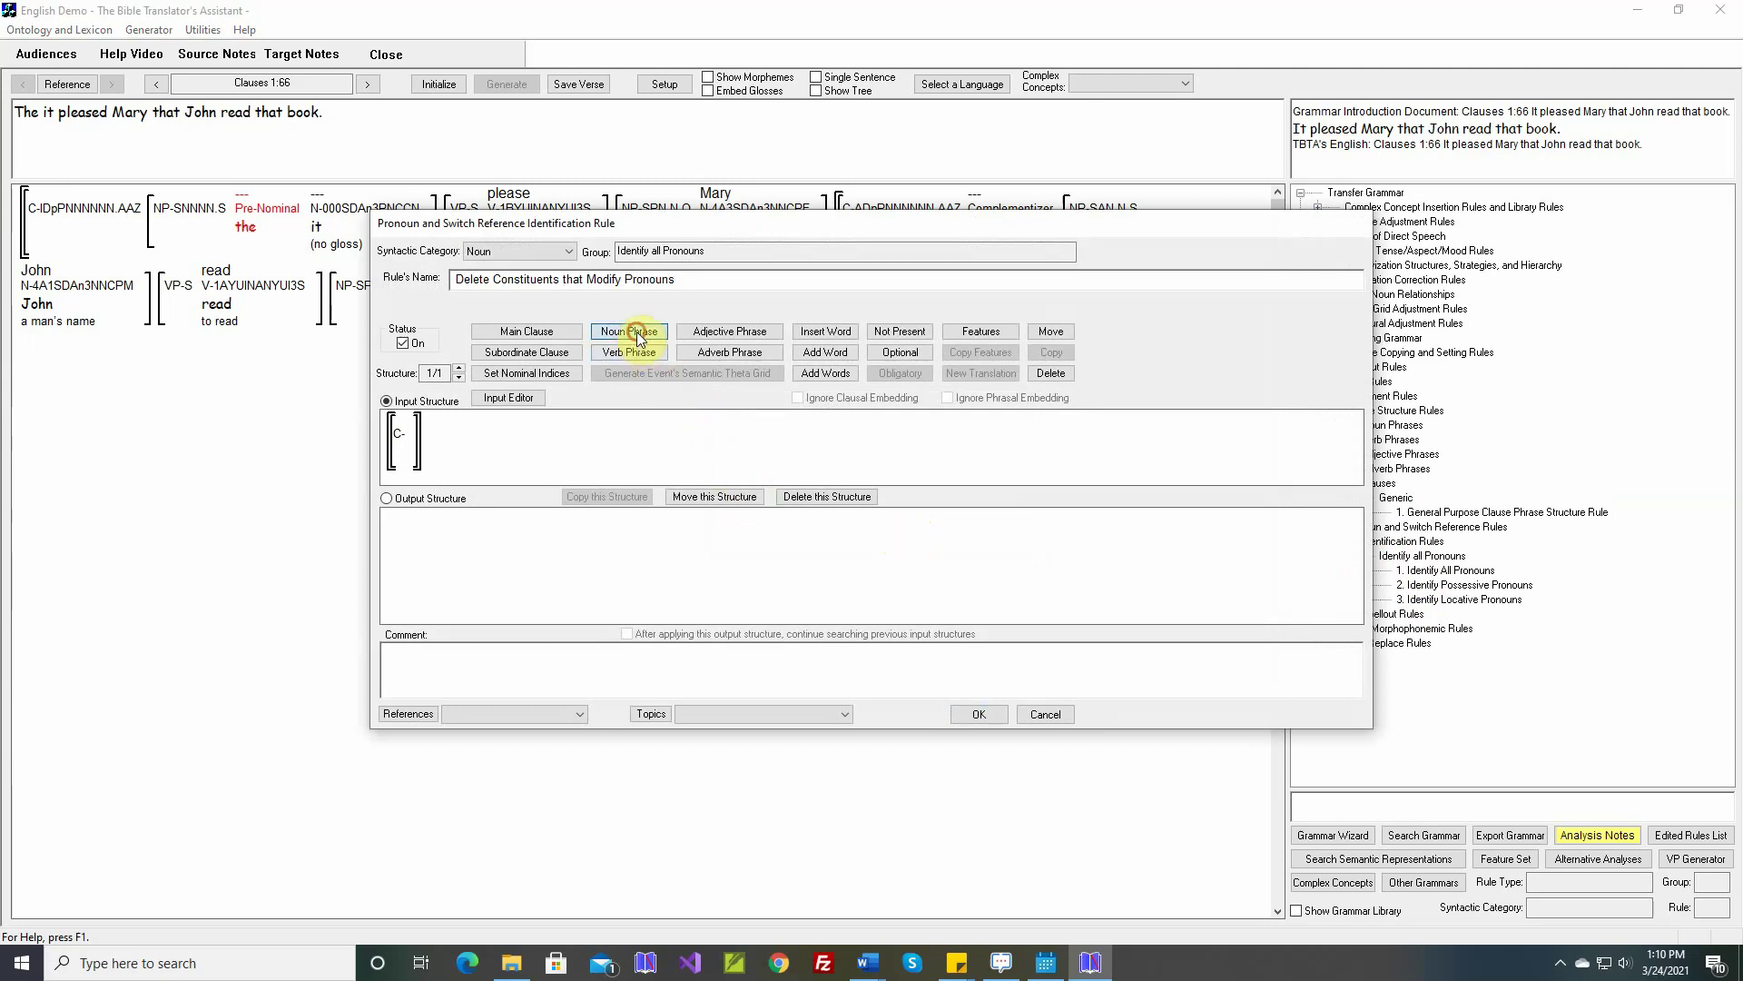
click(412, 443)
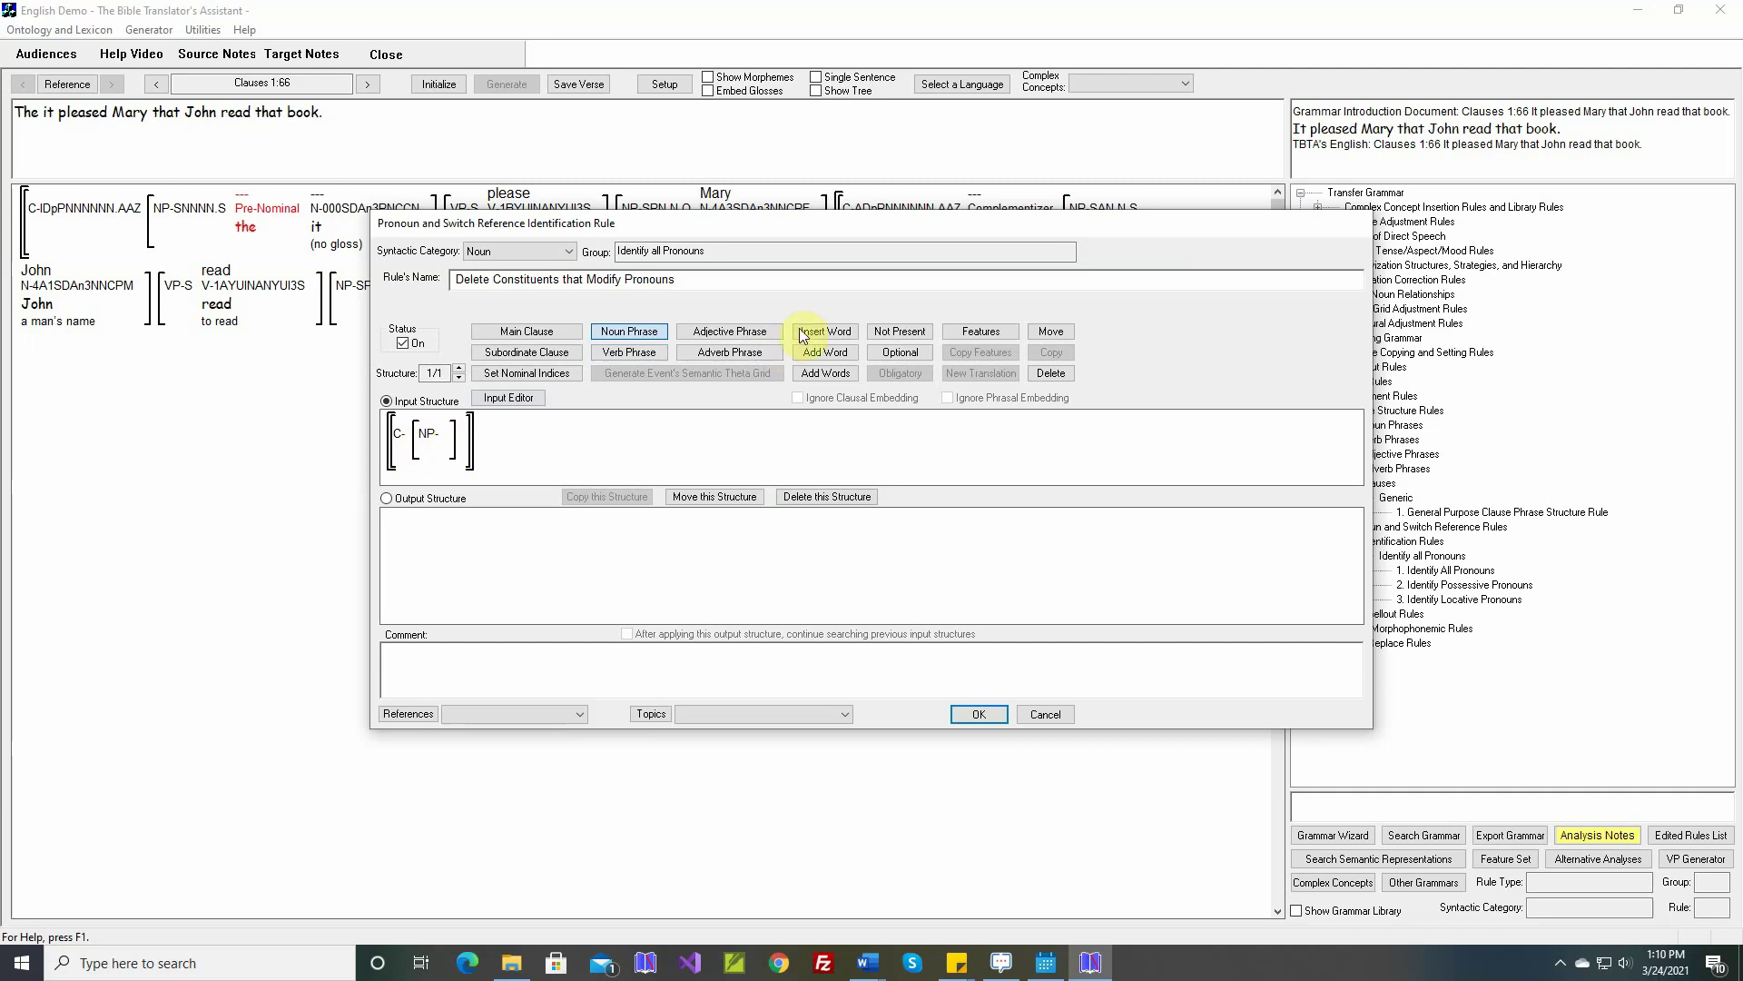
click(817, 333)
click(451, 440)
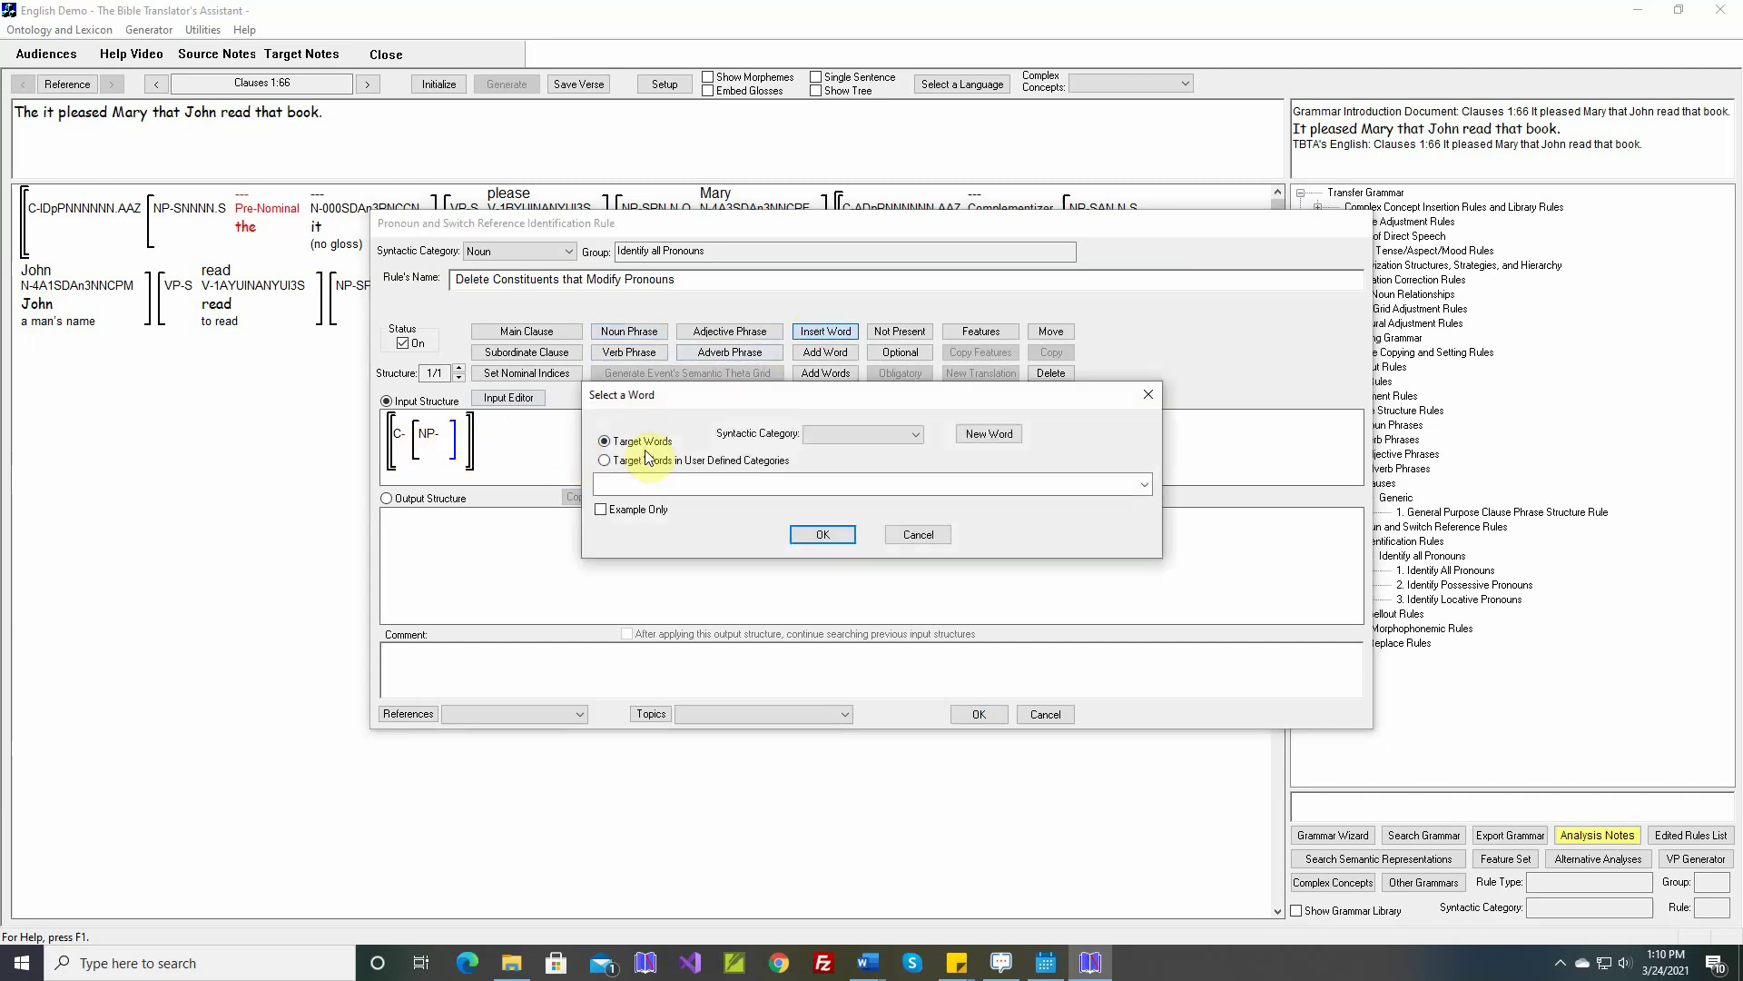
click(862, 434)
click(819, 472)
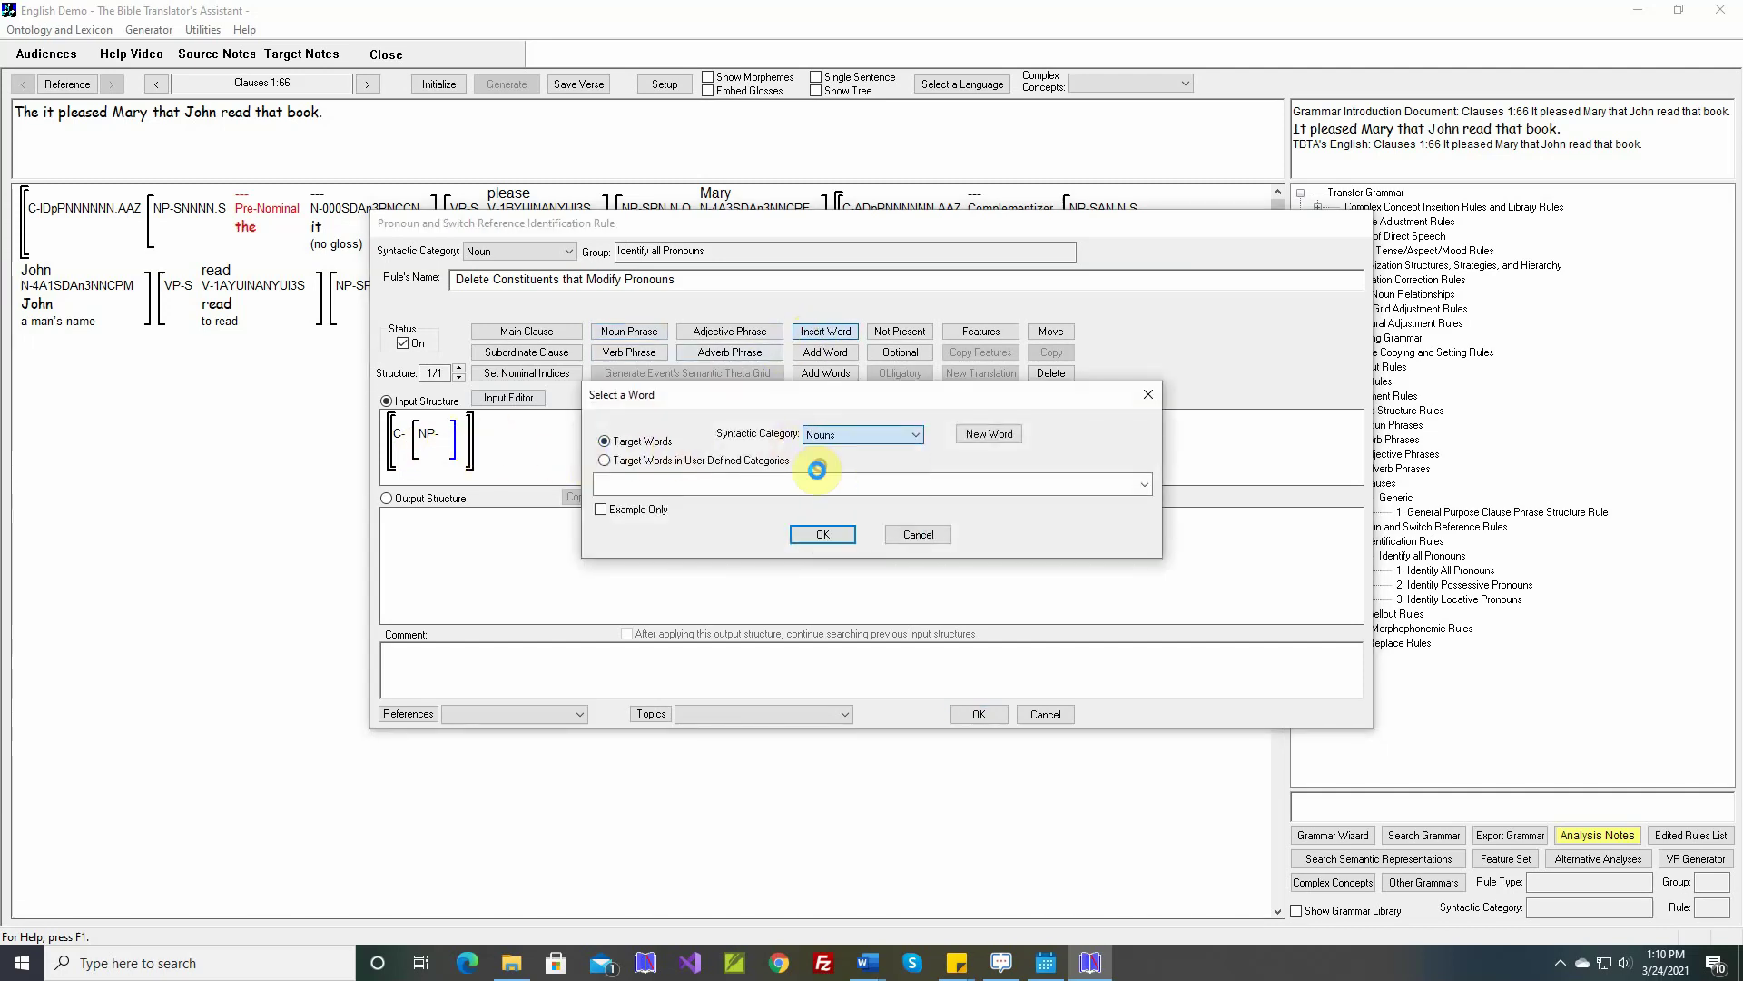
click(820, 534)
- Set the Surface Realization feature of the input structure's noun to Personal Pronoun
click(979, 332)
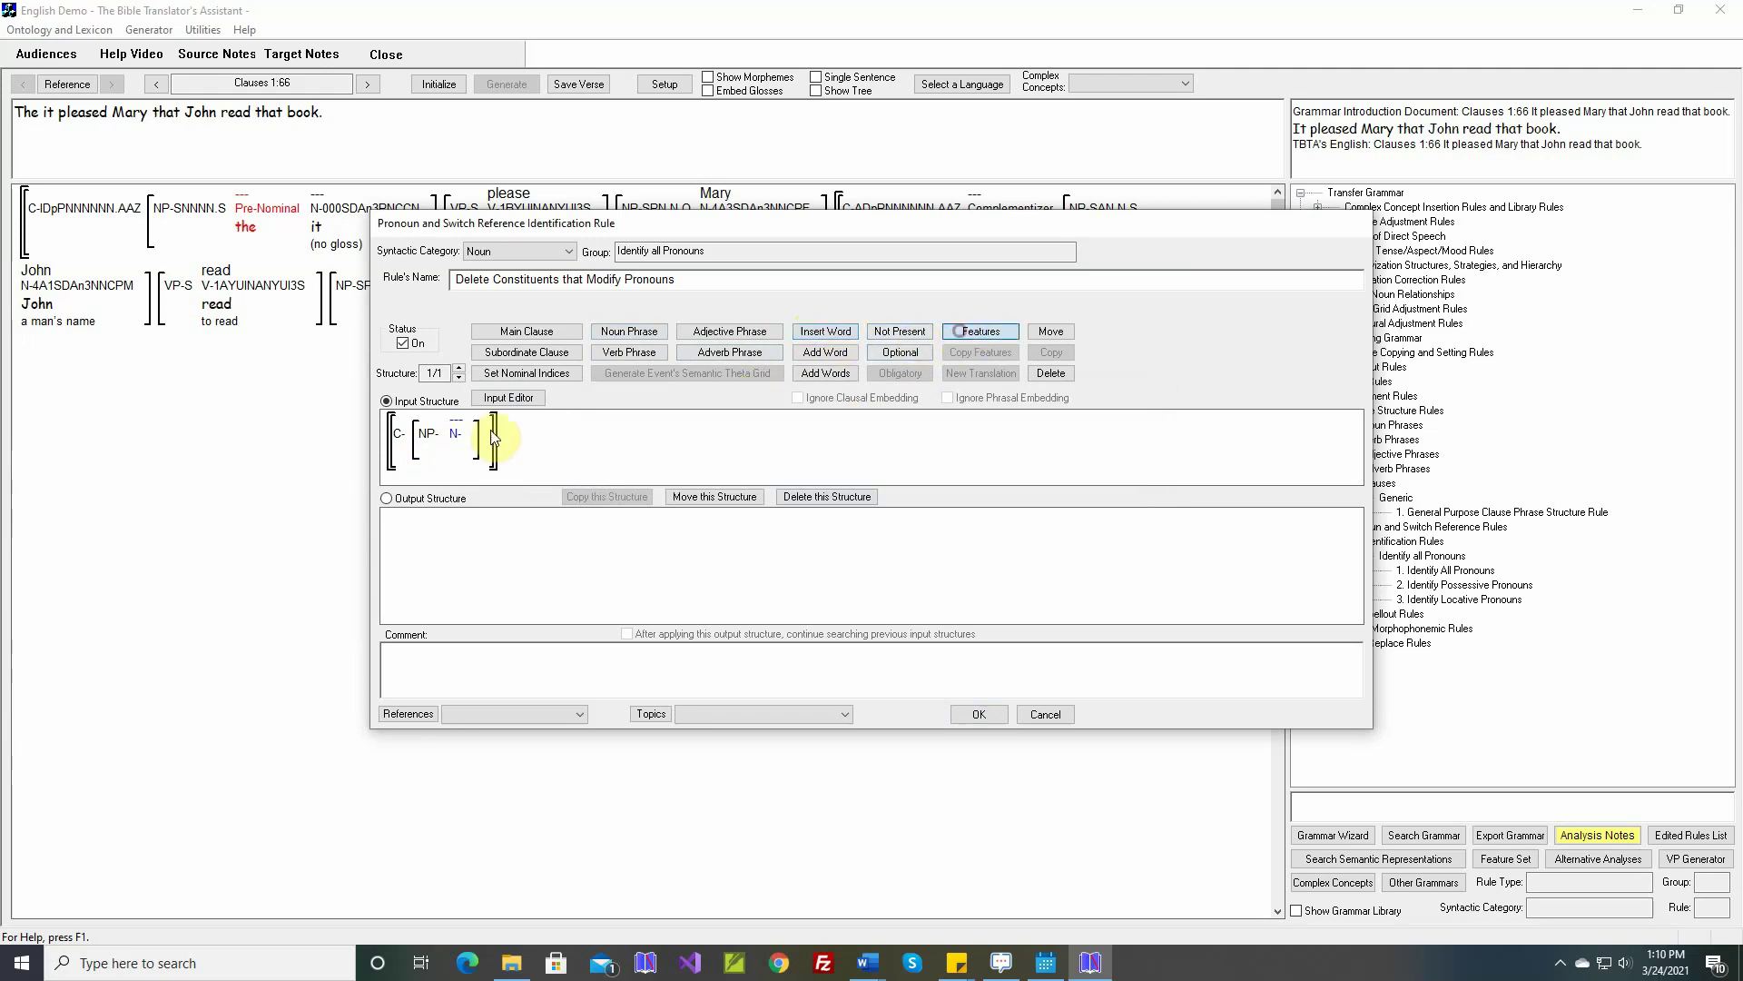
click(453, 436)
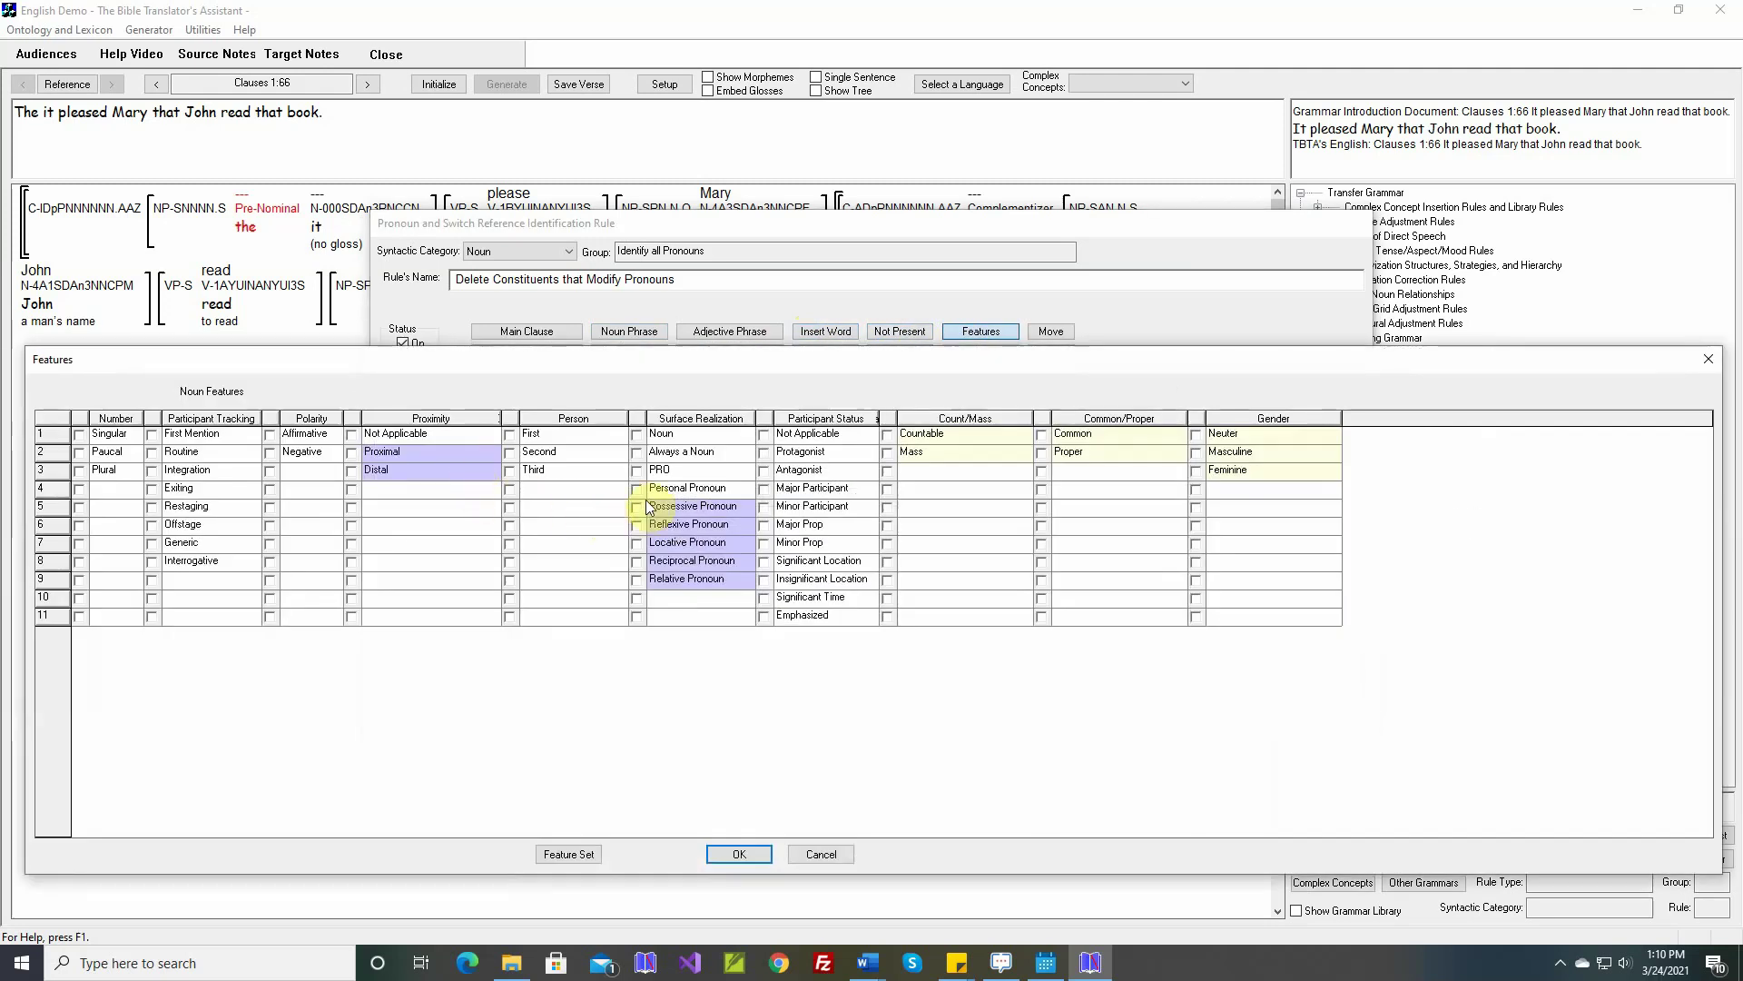
click(749, 854)
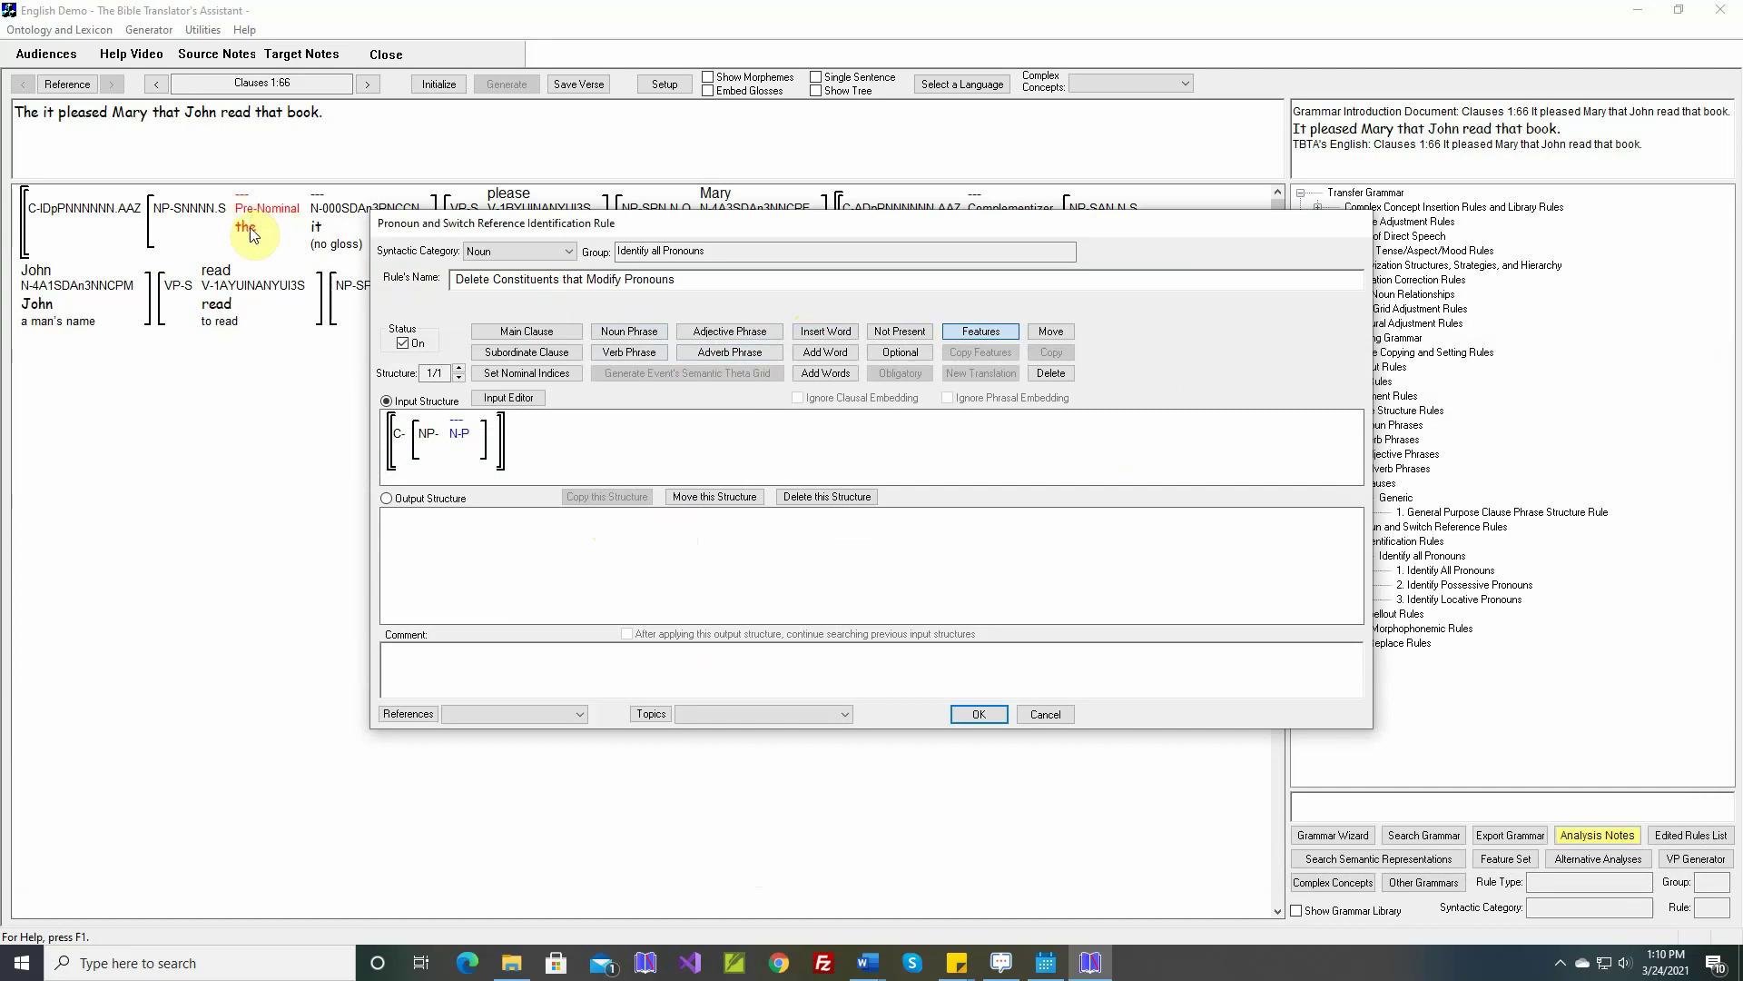
- Insert a word with the user-defined tag Pre-Nominal before the noun in the rule's input structure
click(825, 332)
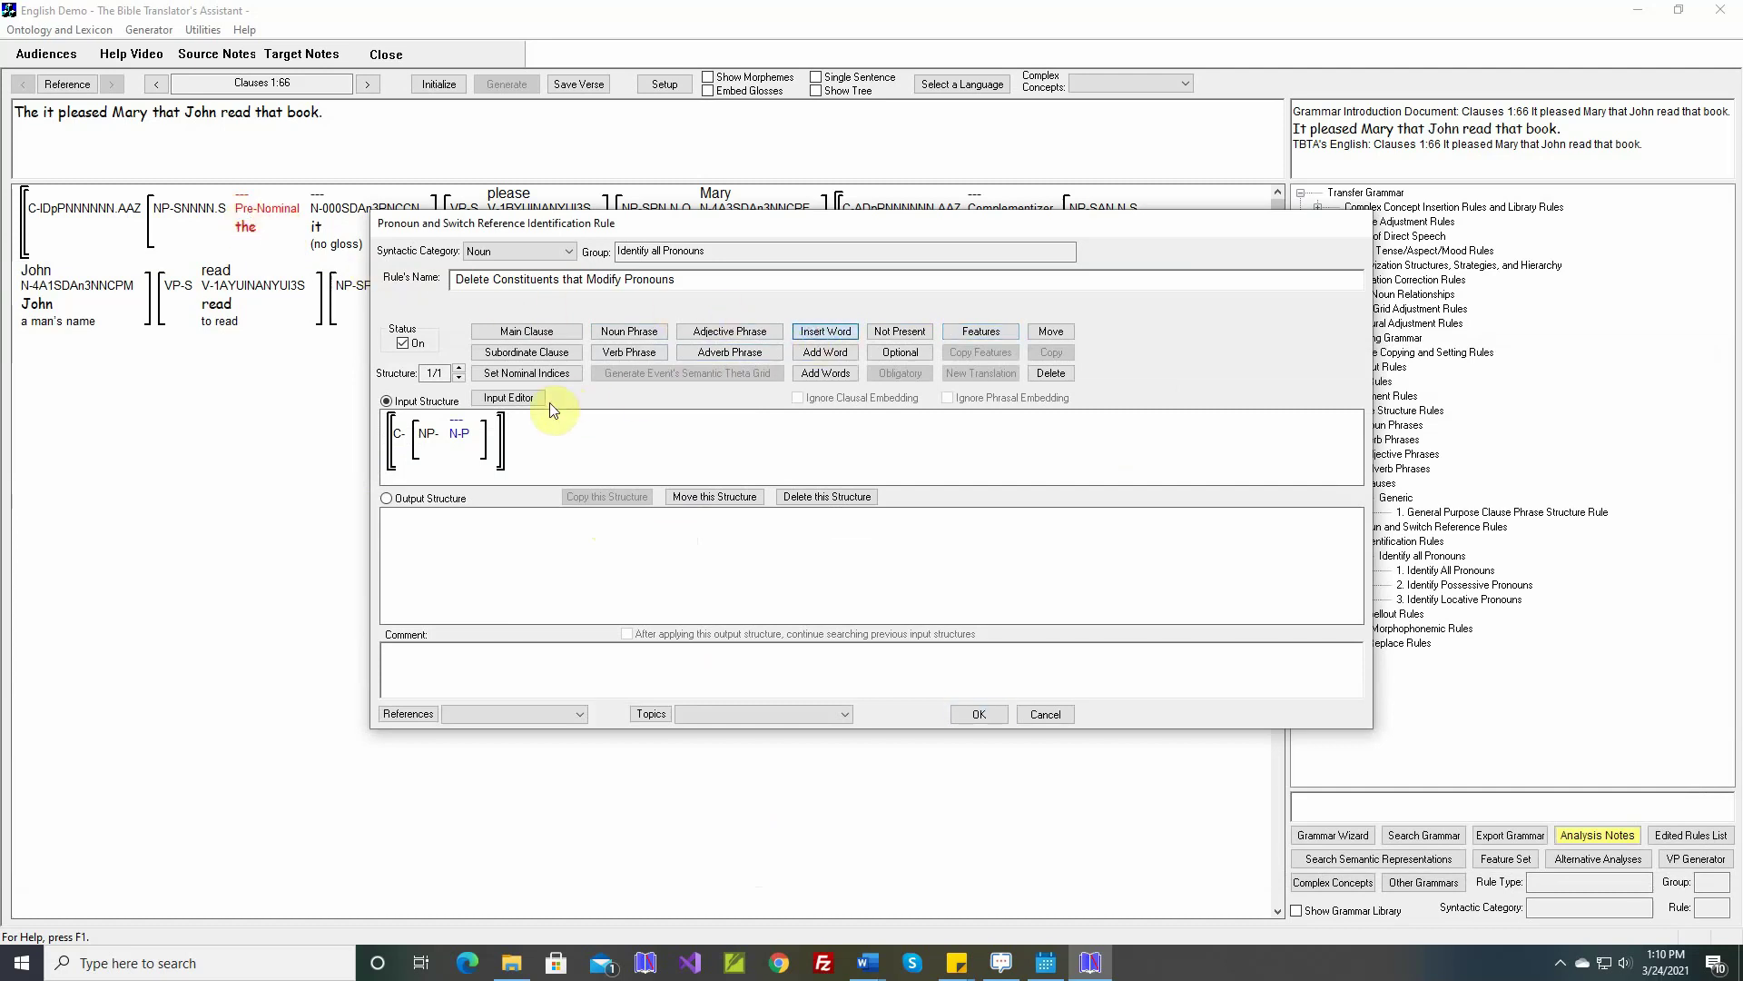
mouse_move(462, 430)
click(447, 437)
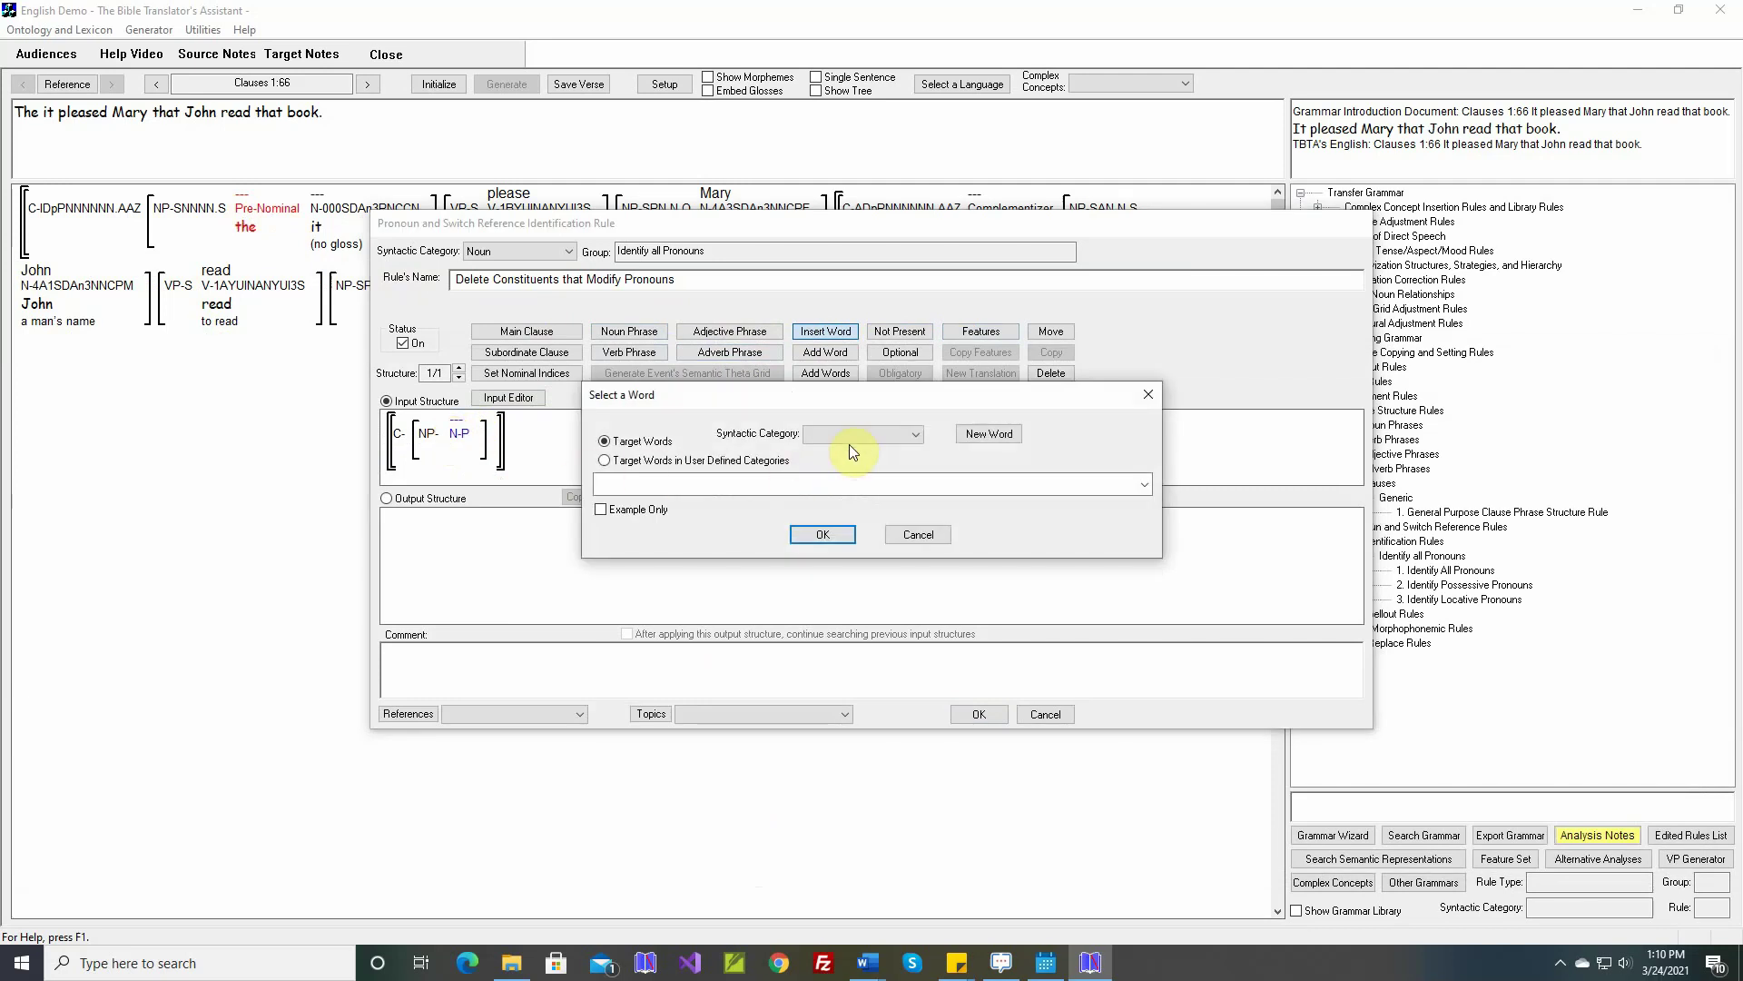
click(663, 460)
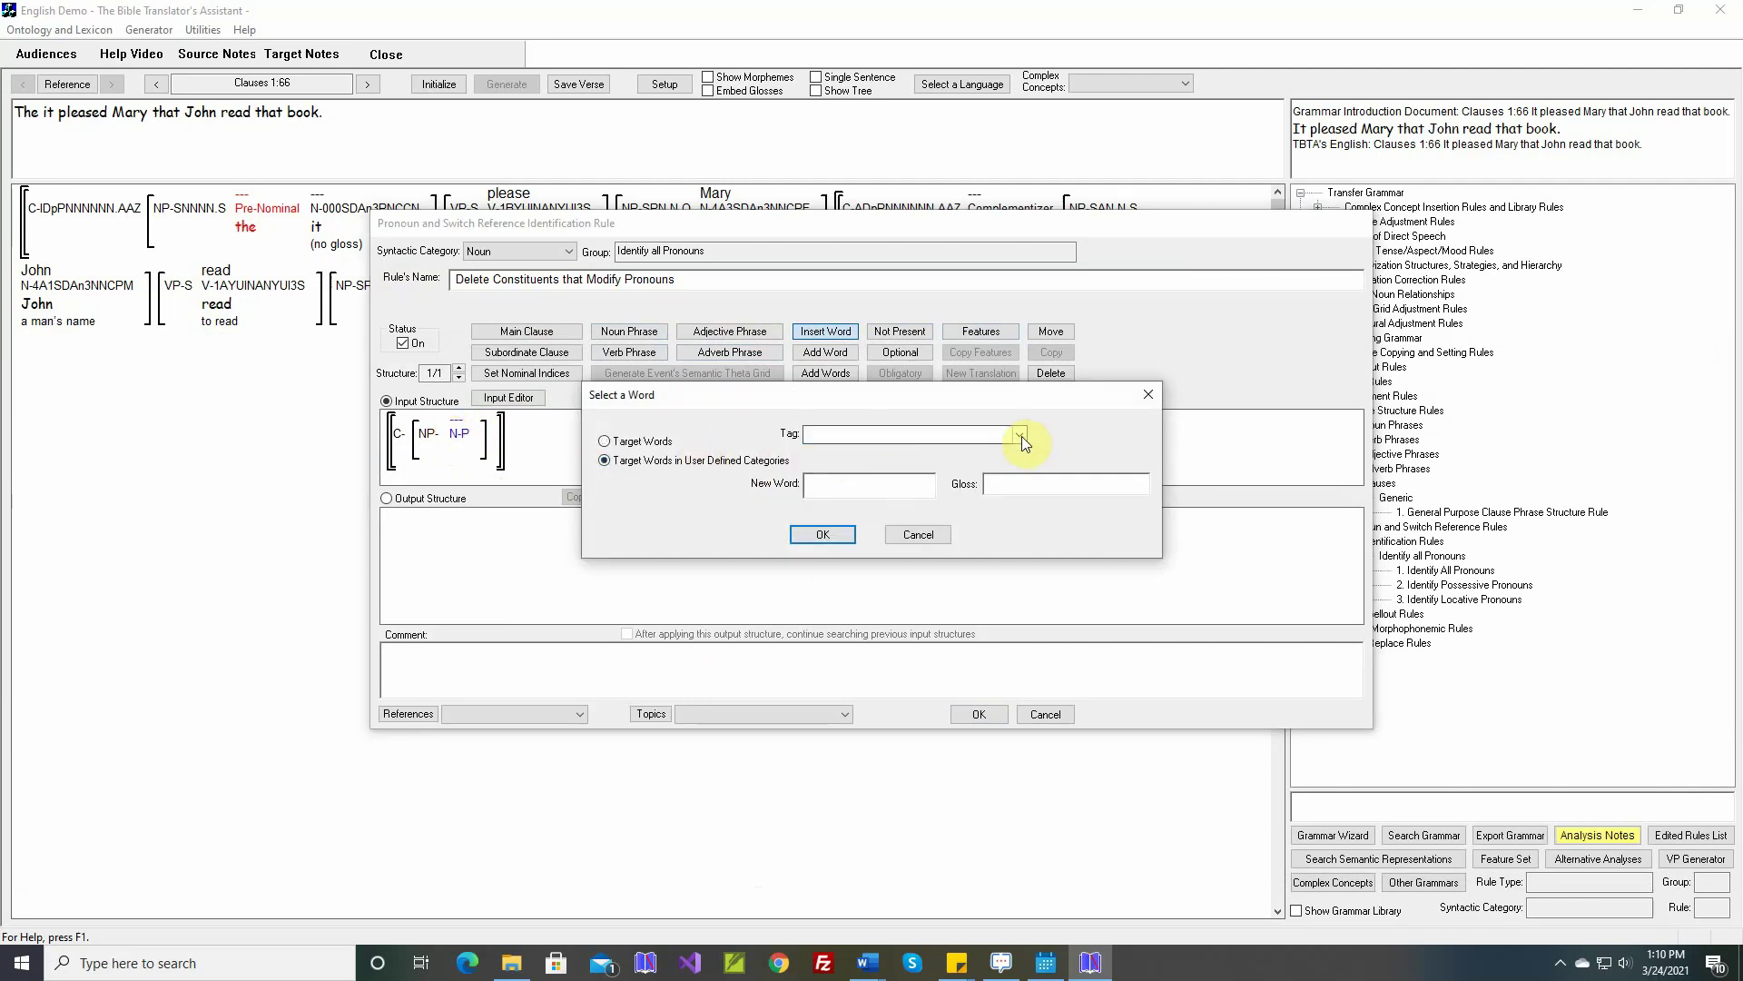
click(1021, 435)
click(848, 568)
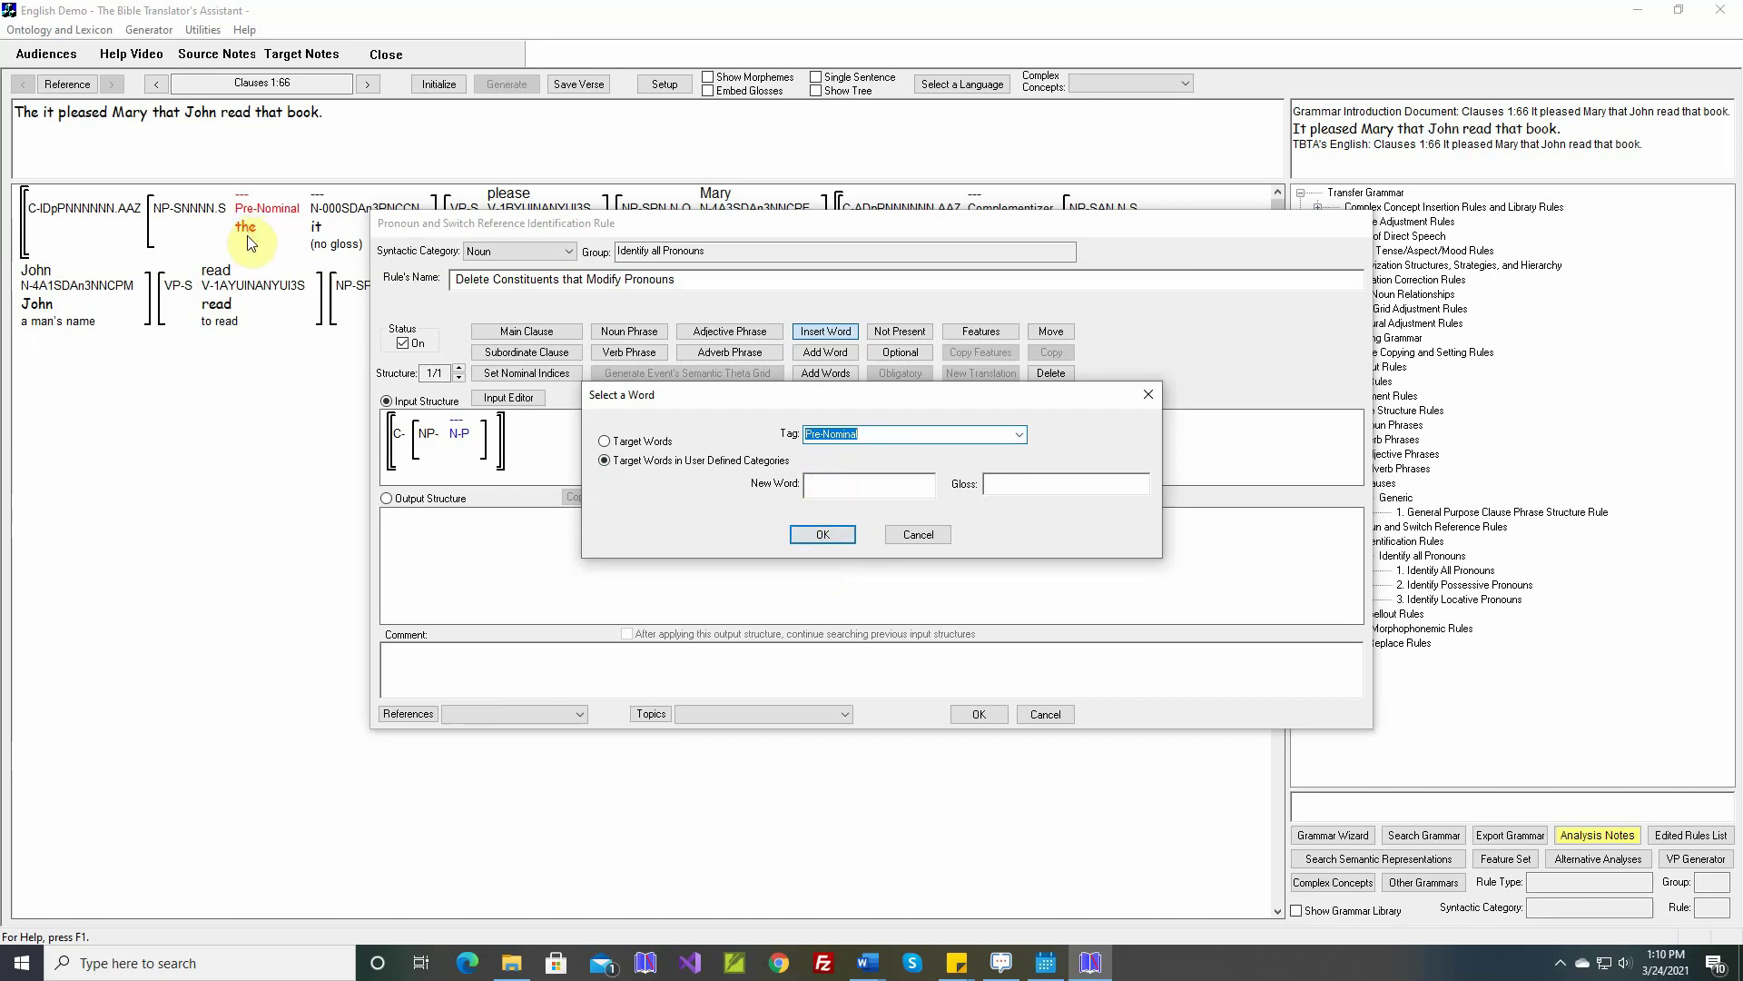
click(817, 535)
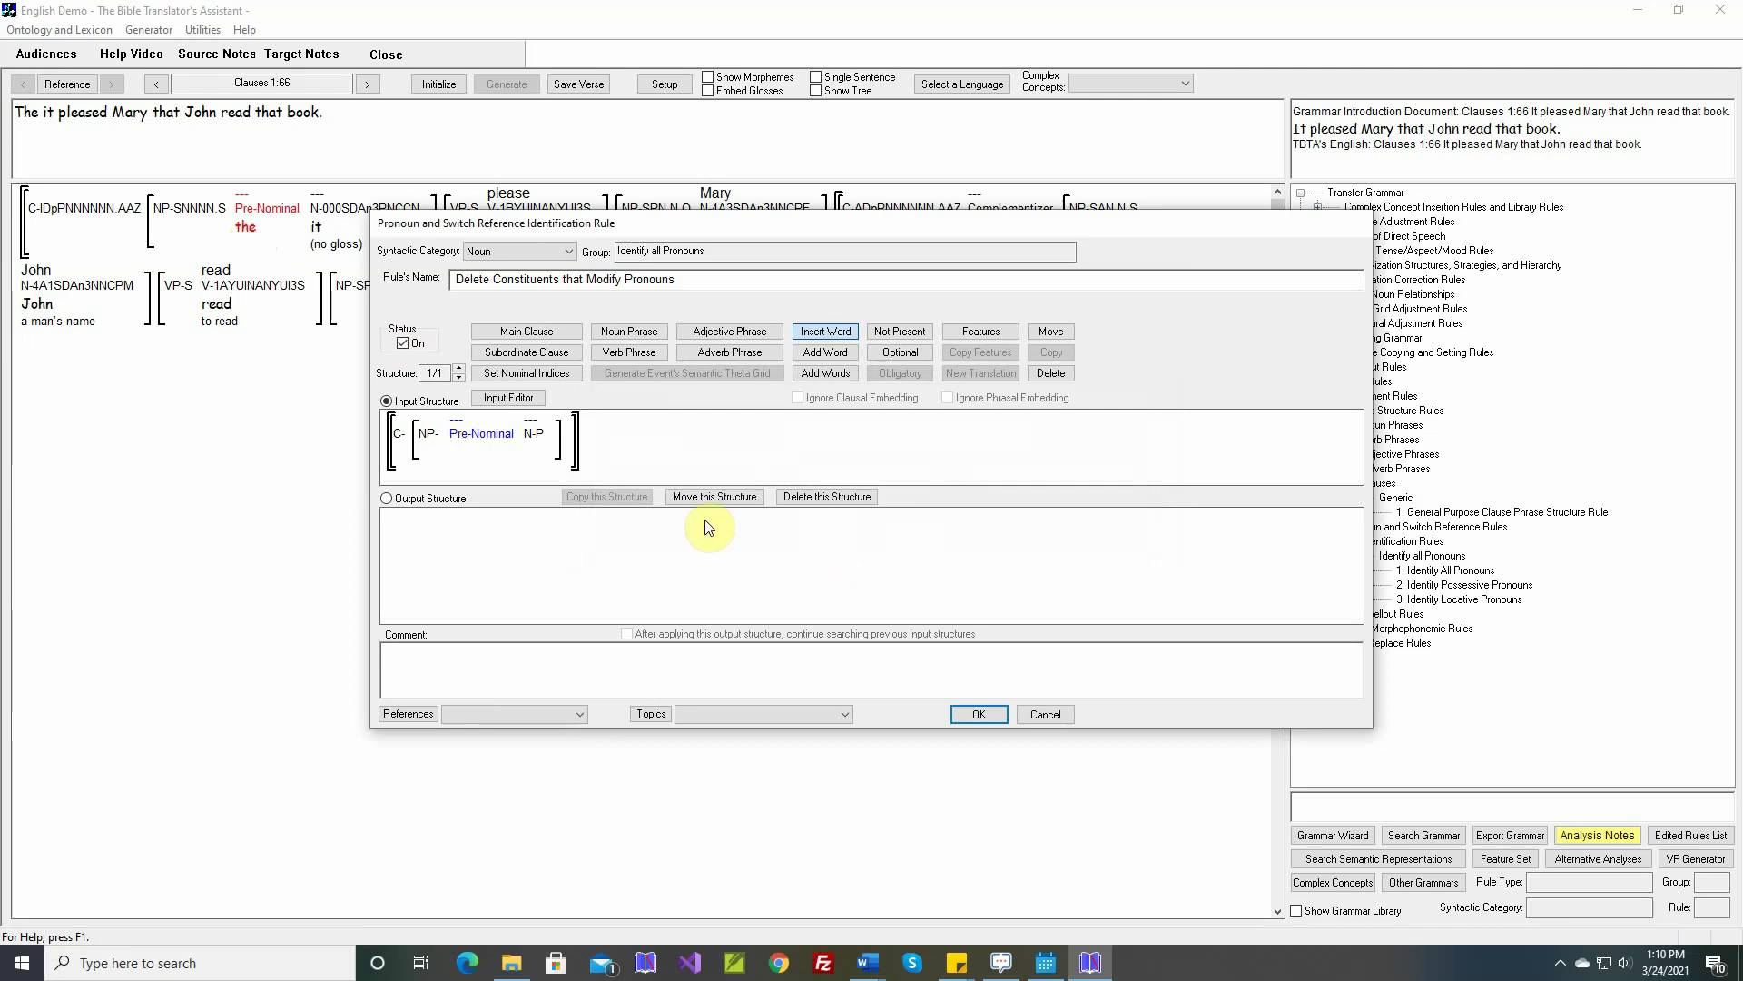
- Mark the Pre-Nominal for deletion in the output structure, and save the rule with the Clauses 1:66 example from the Word document as its comment
click(420, 502)
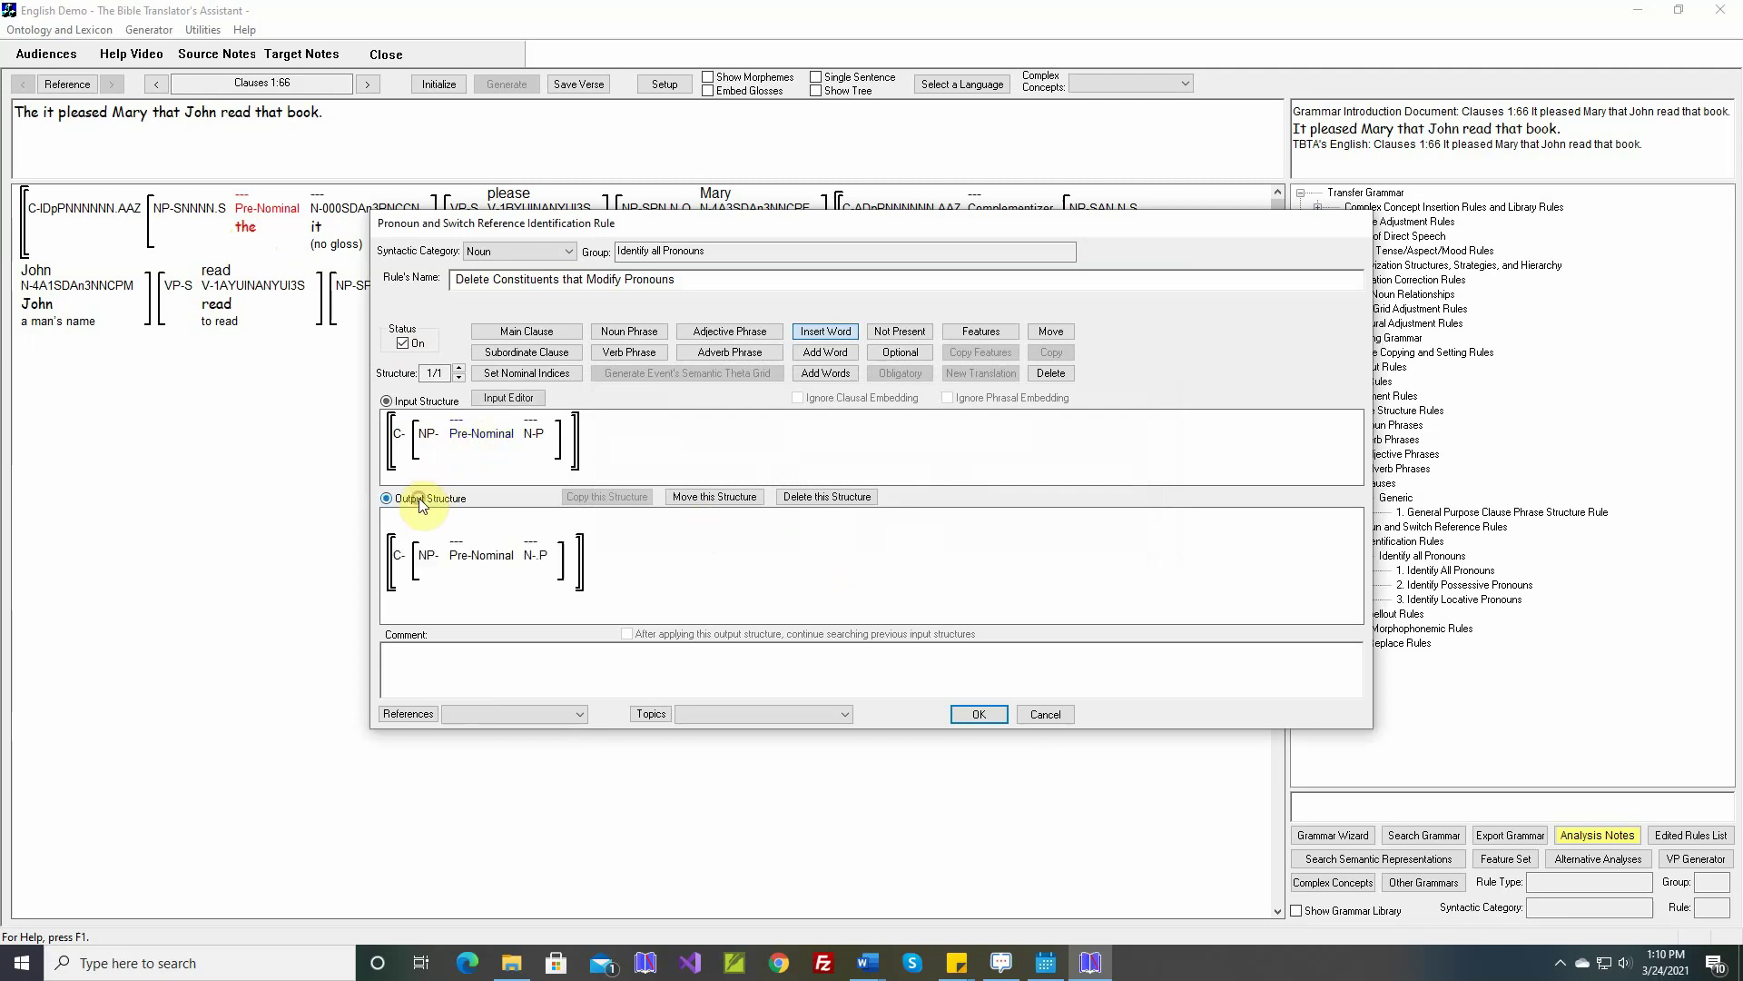
click(1048, 373)
click(474, 557)
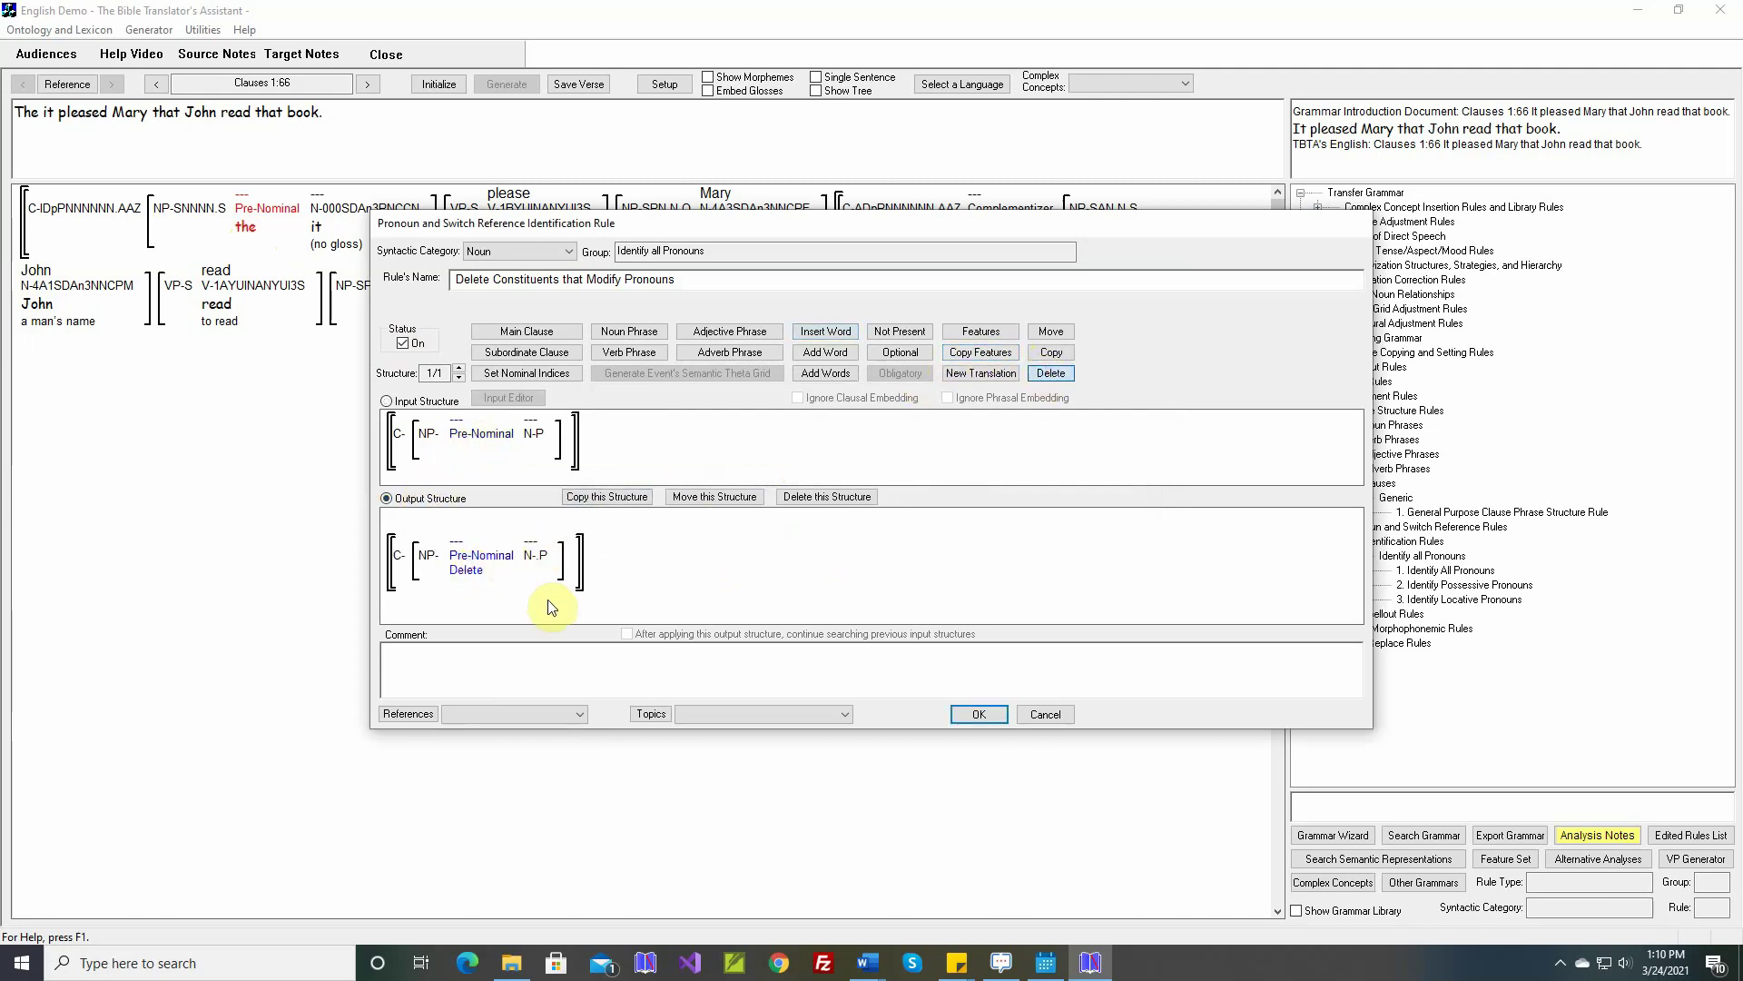
right_click(586, 654)
click(601, 665)
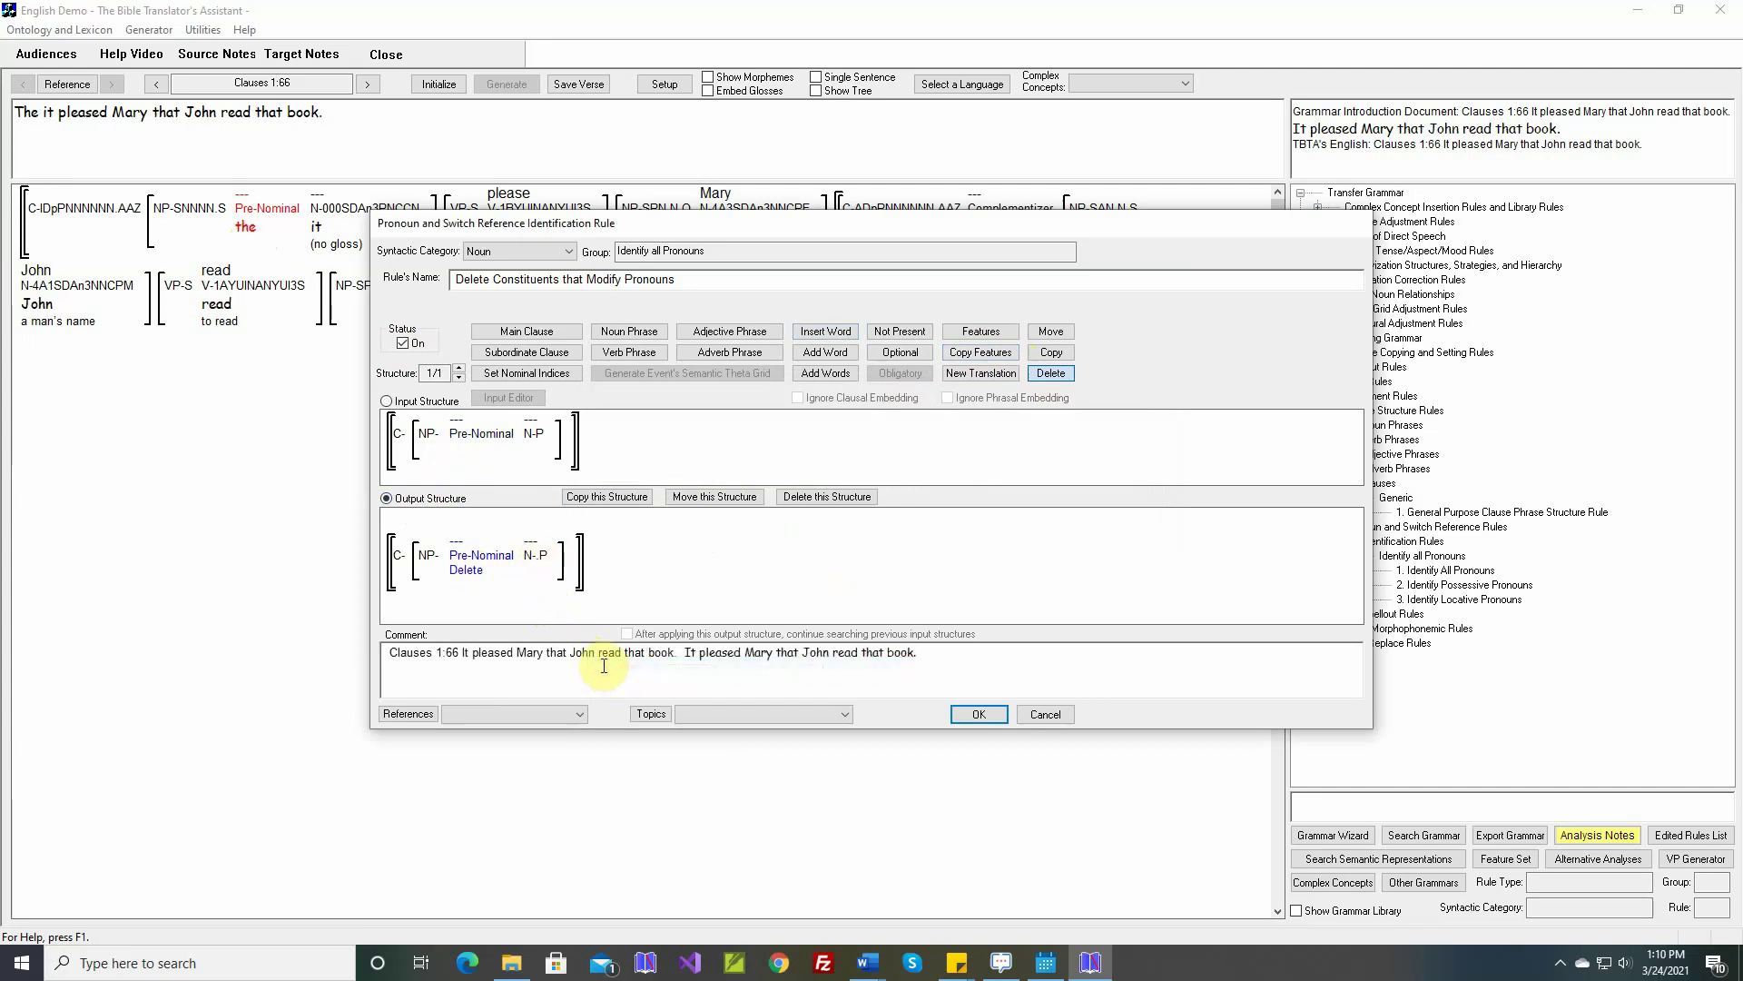
click(978, 718)
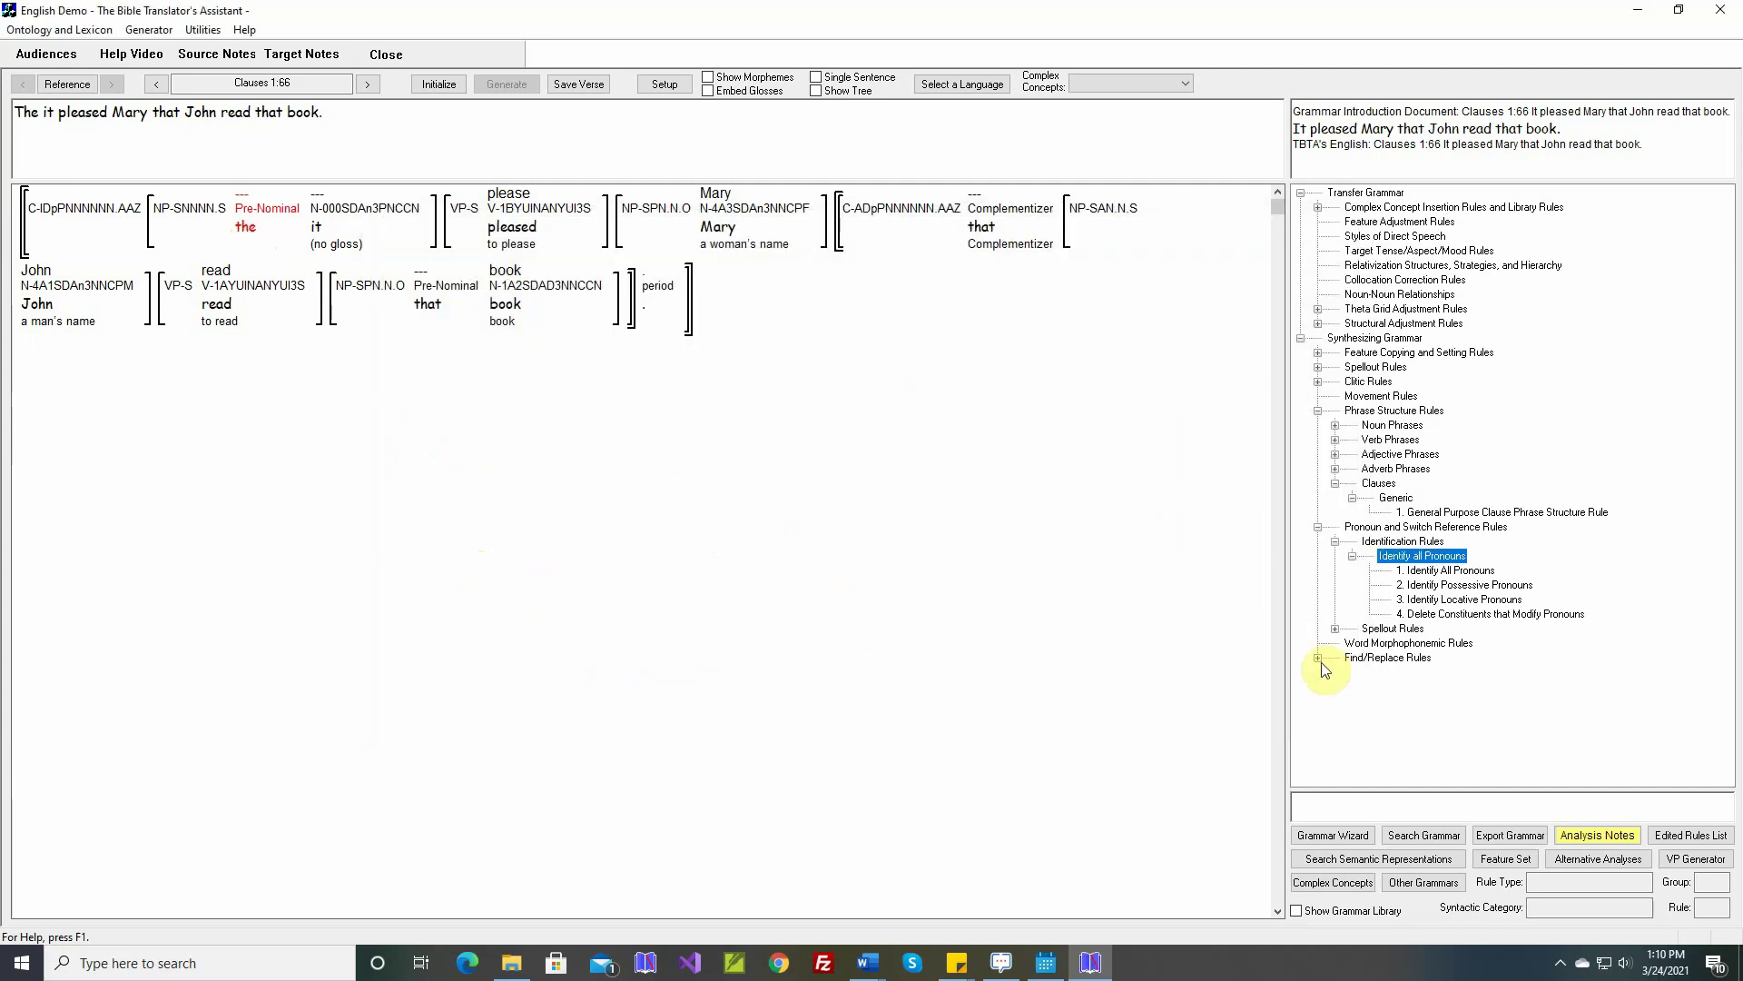
- Reinitialize and regenerate Clauses 1:66, and advance to Clauses 1:67
click(439, 85)
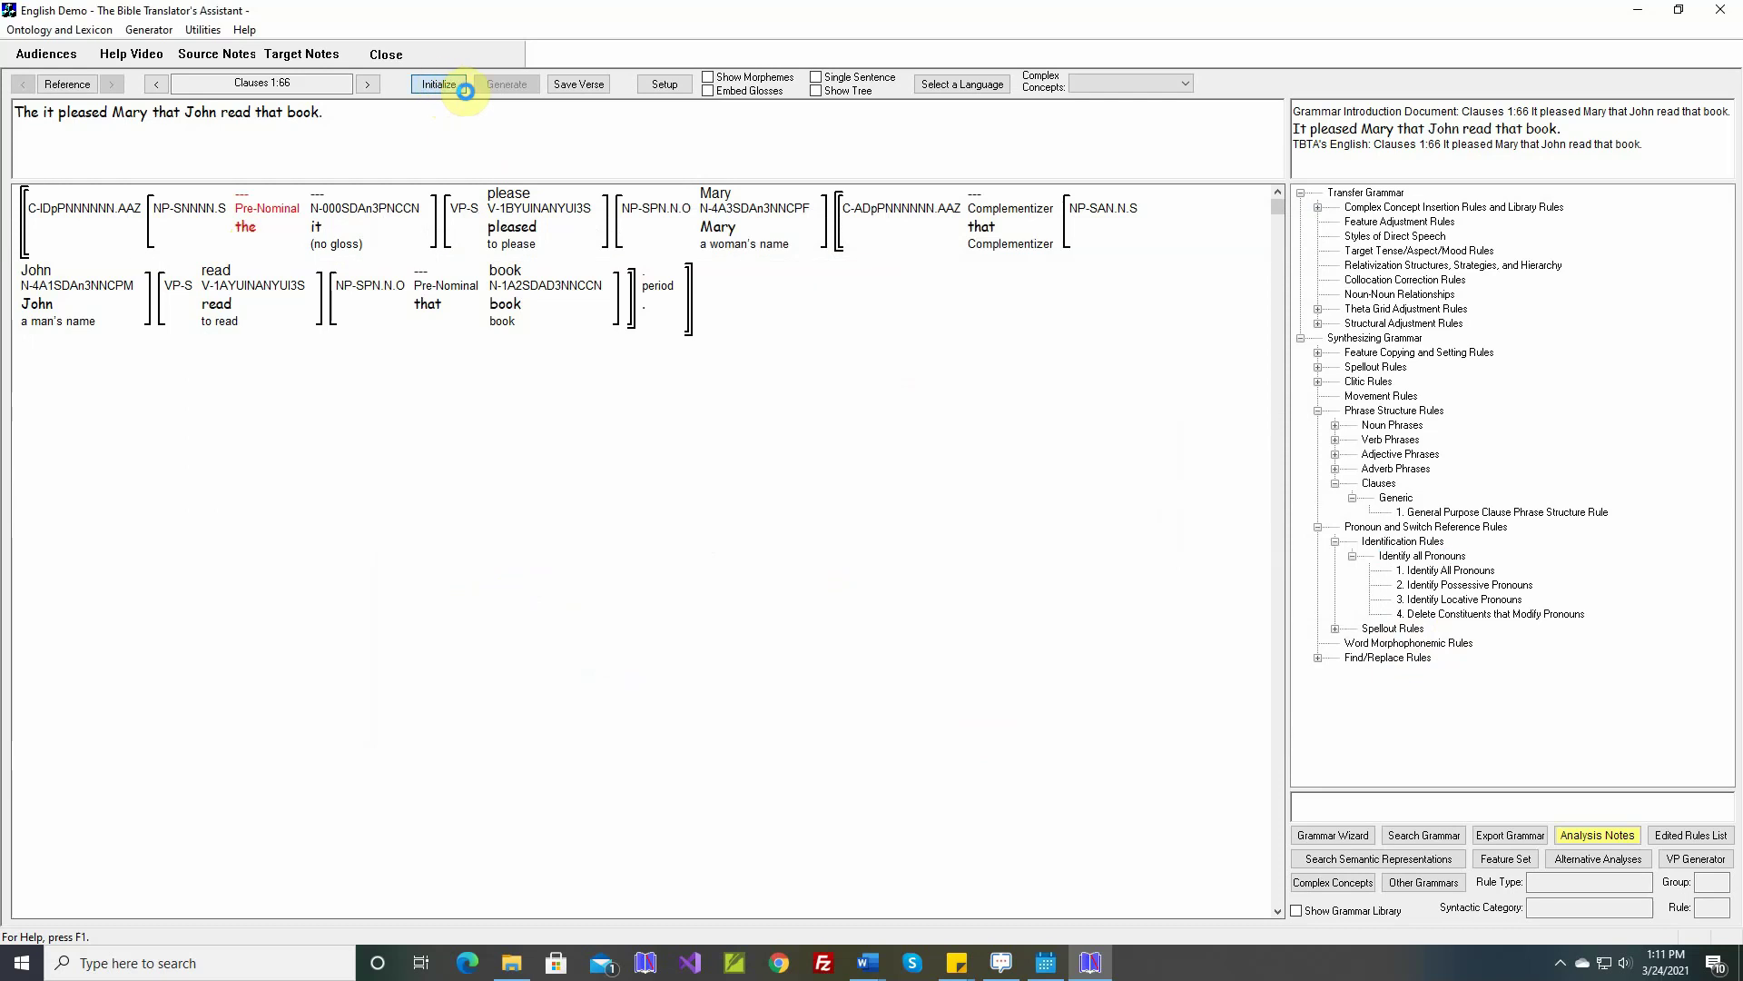
click(505, 84)
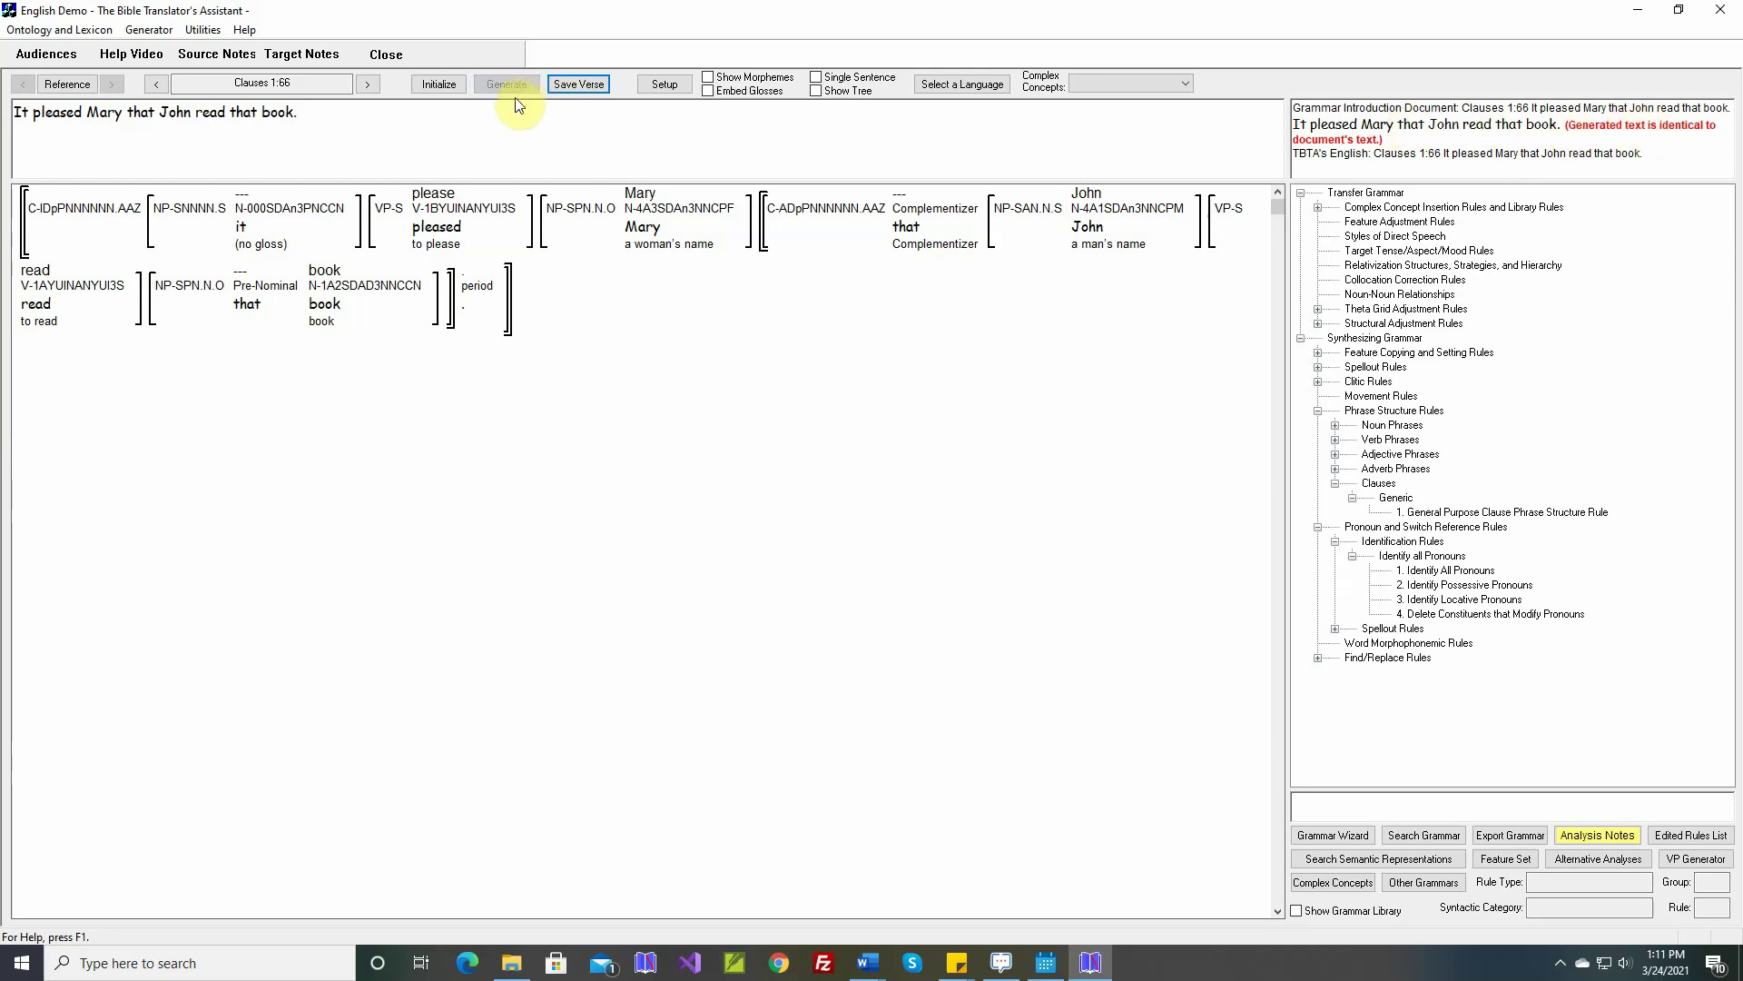
click(368, 84)
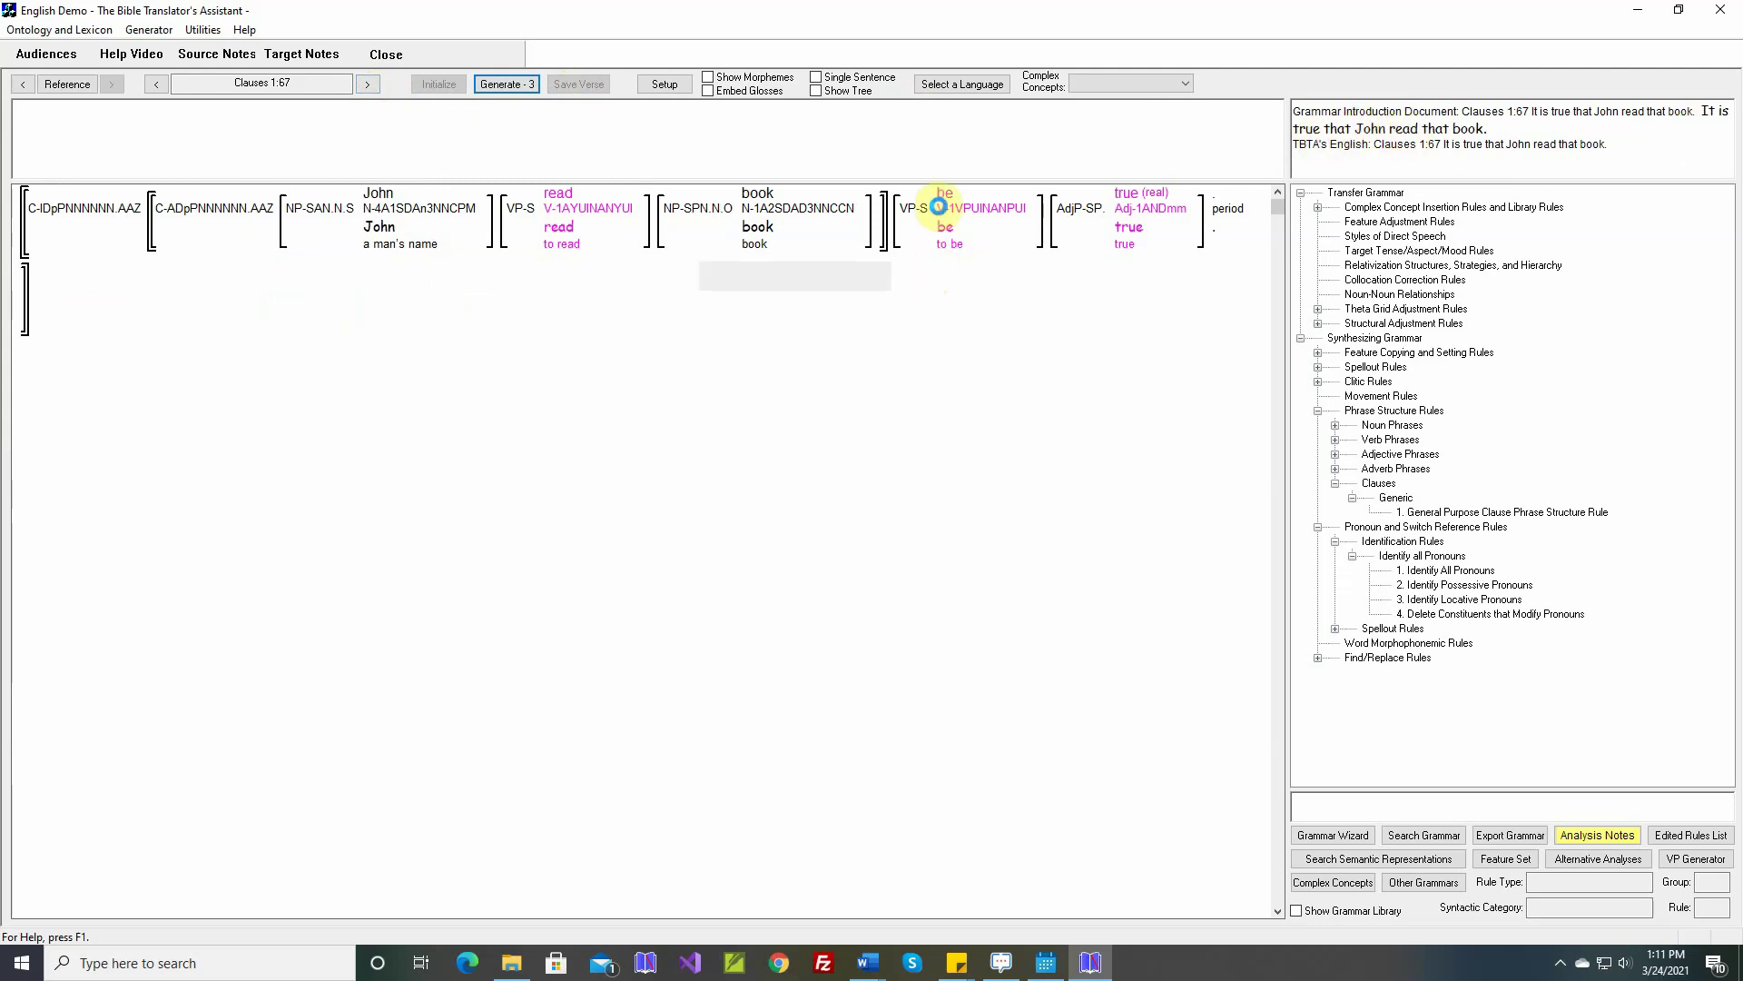
- Open the theta grid adjustment rule of the verb "be" in Clauses 1:67
mouse_move(948, 199)
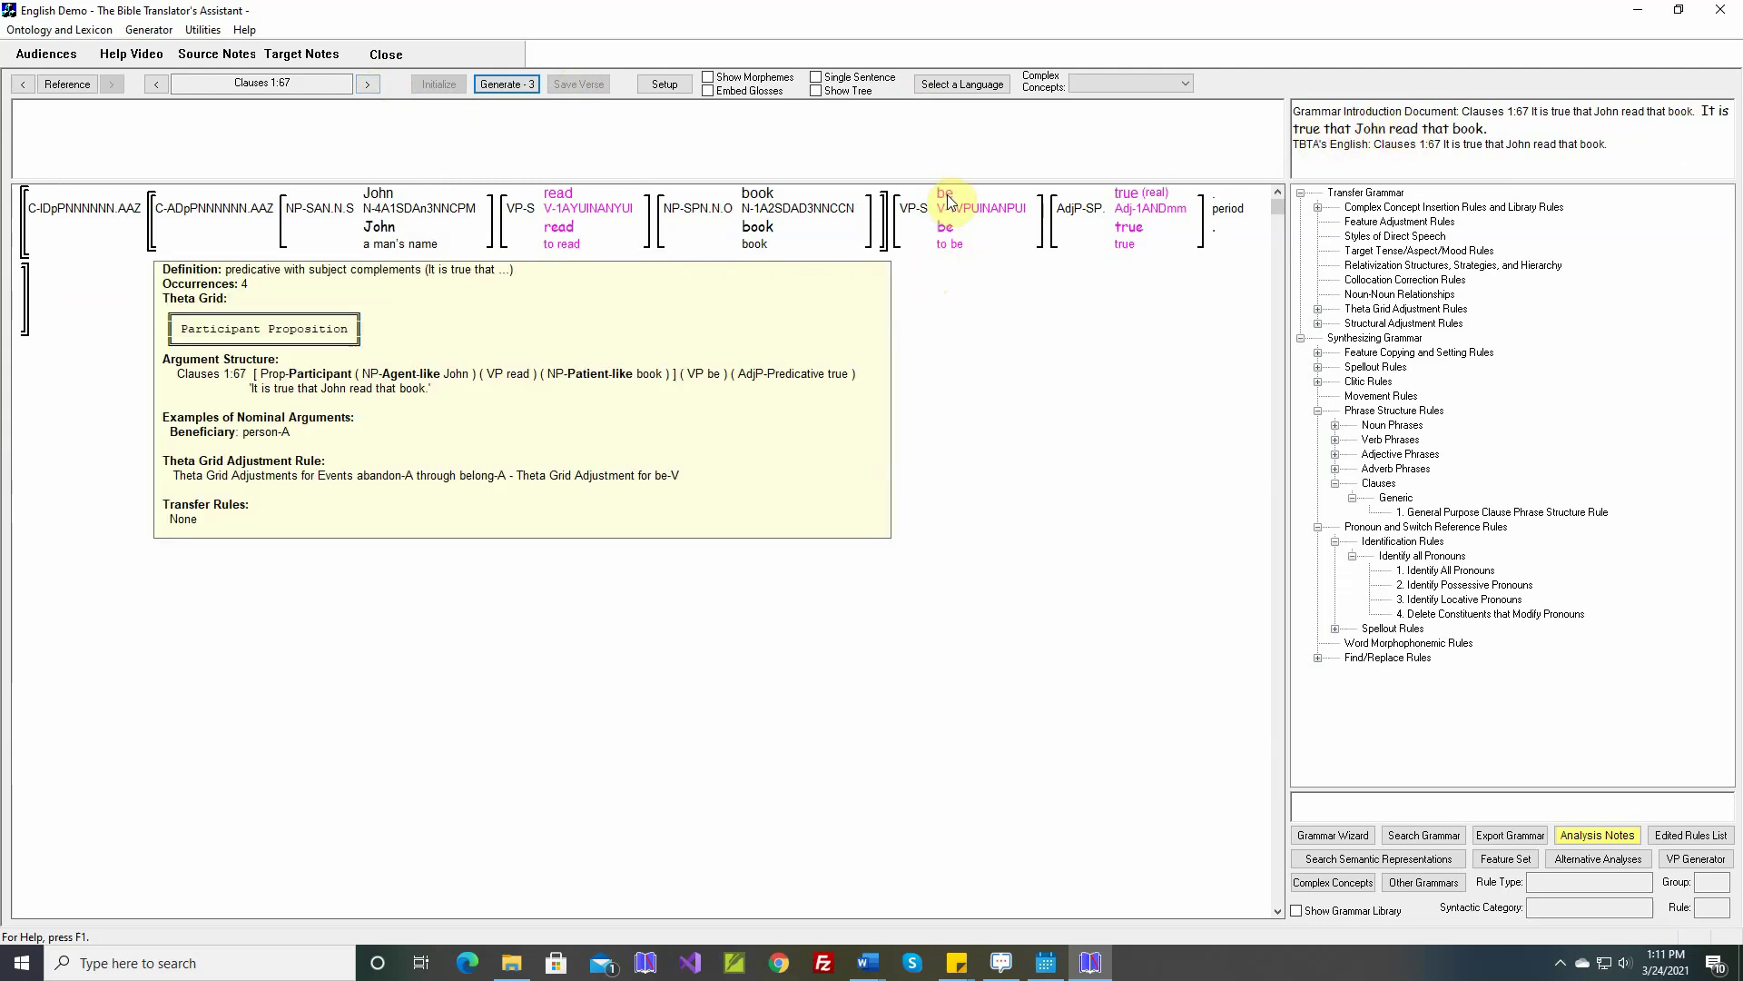
click(950, 208)
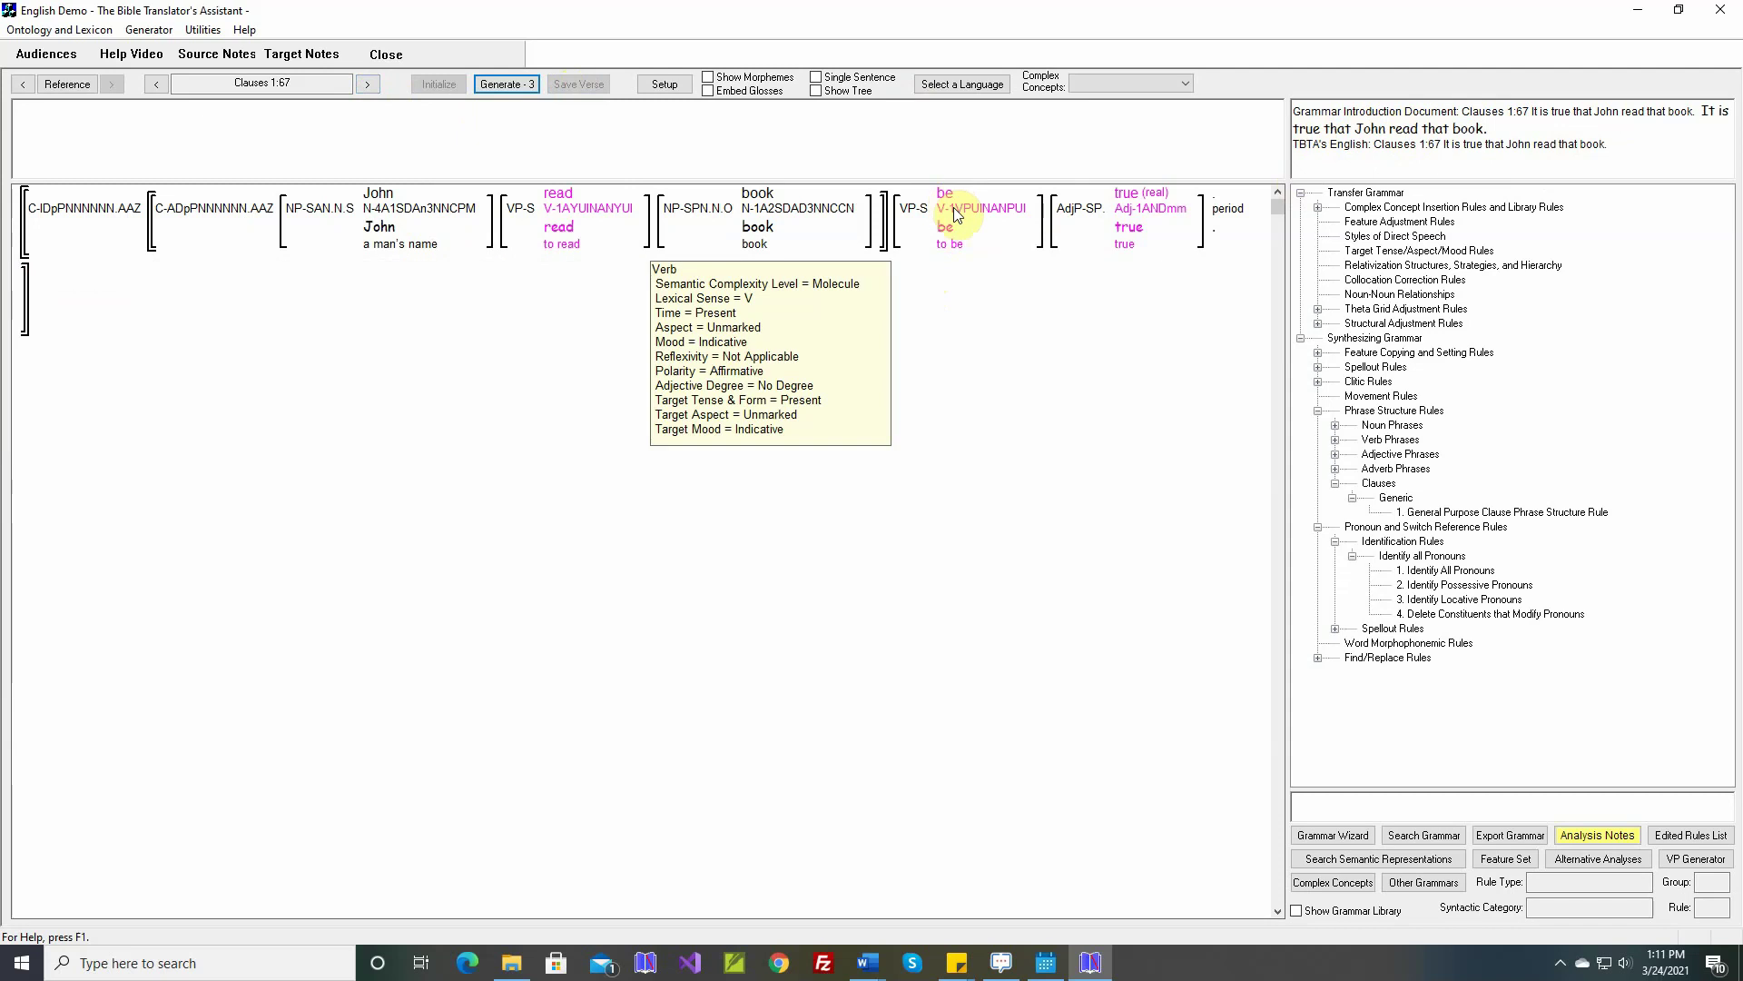
mouse_move(944, 196)
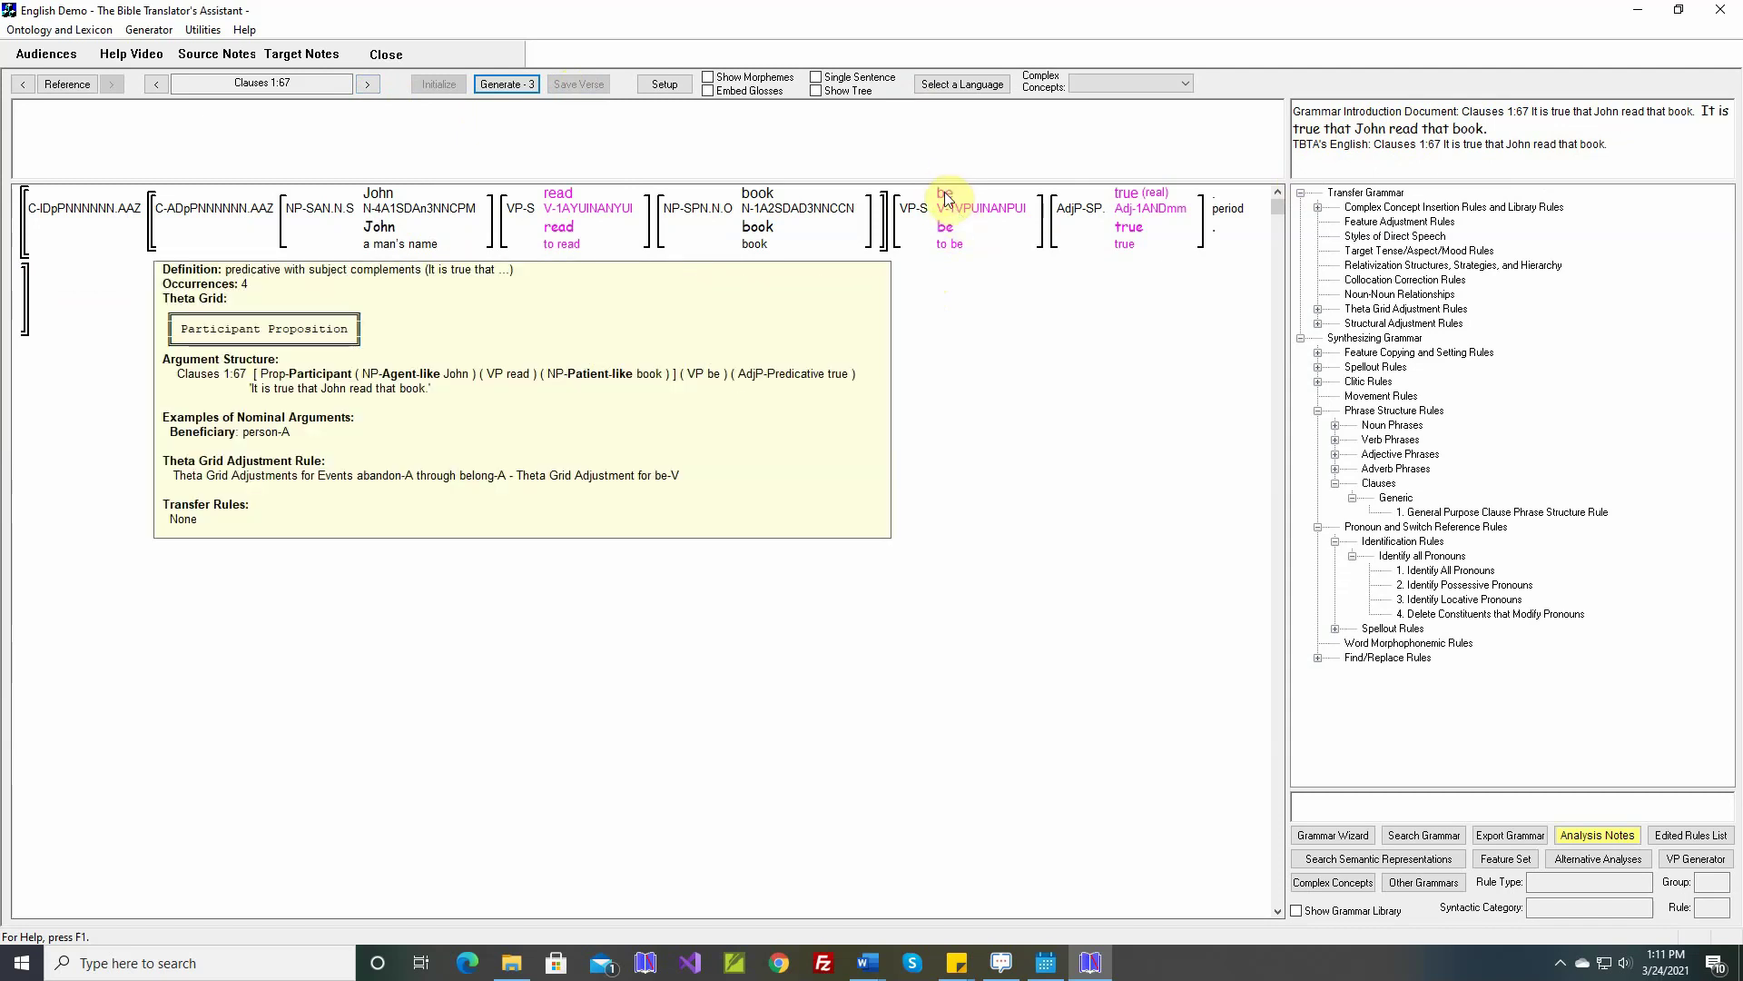
right_click(944, 195)
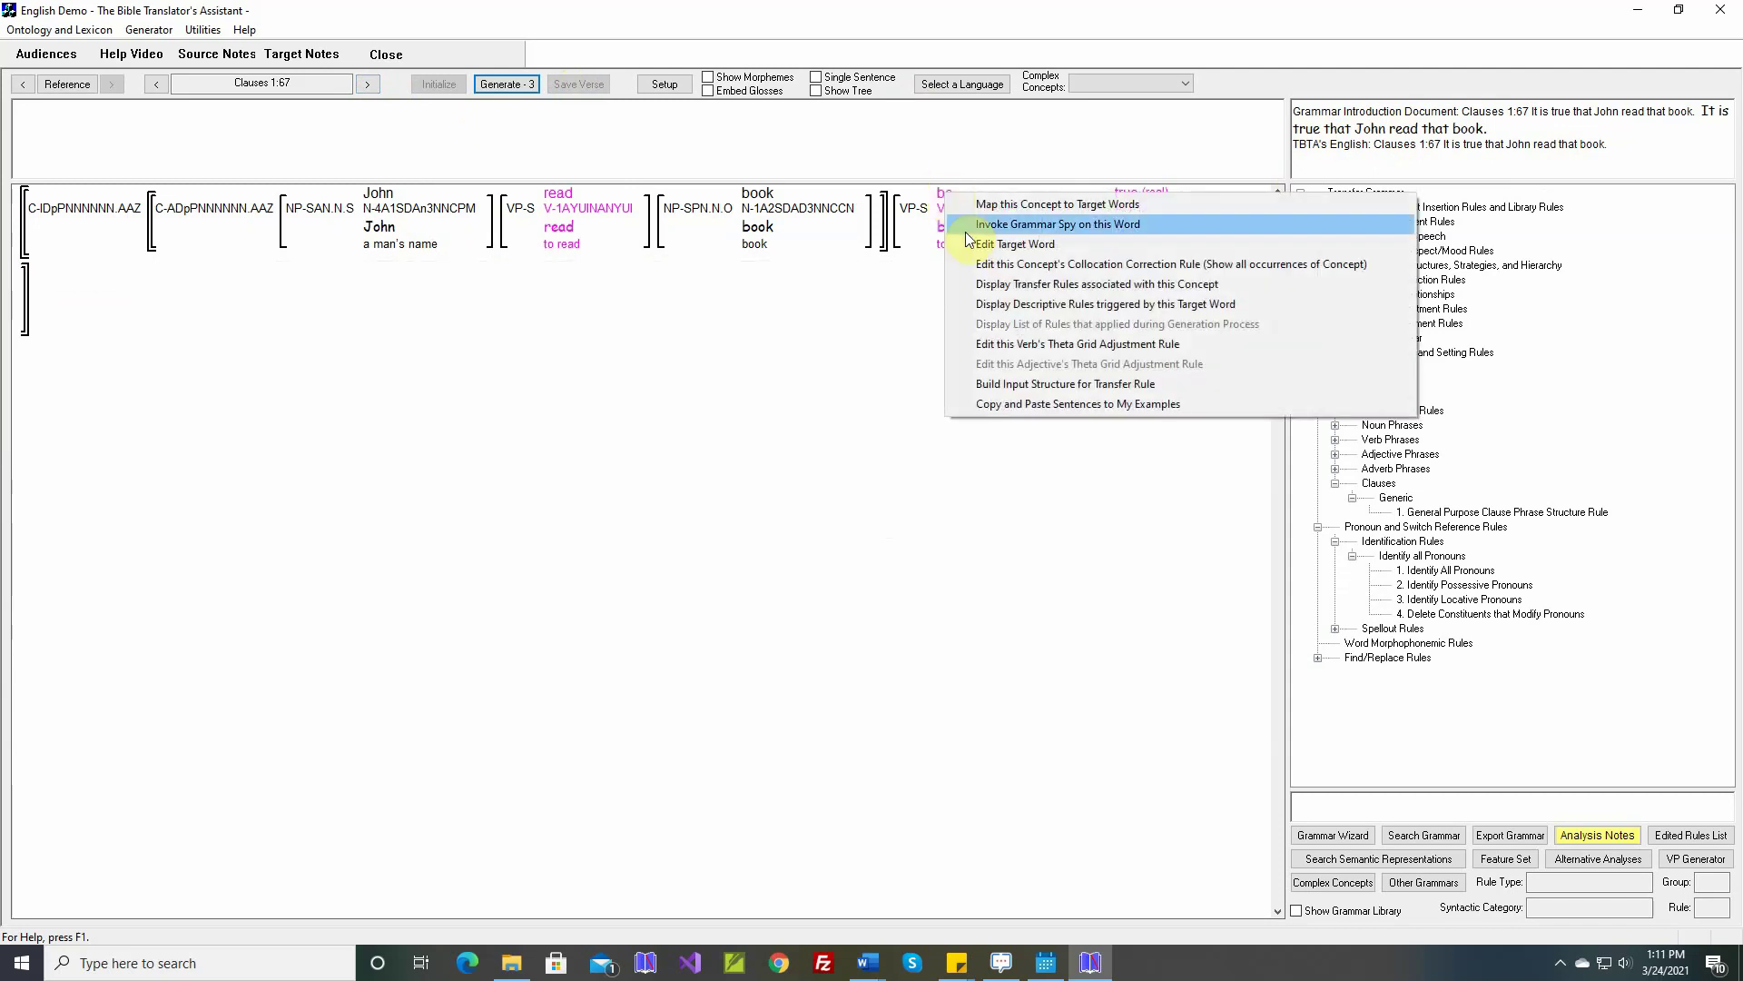
click(999, 345)
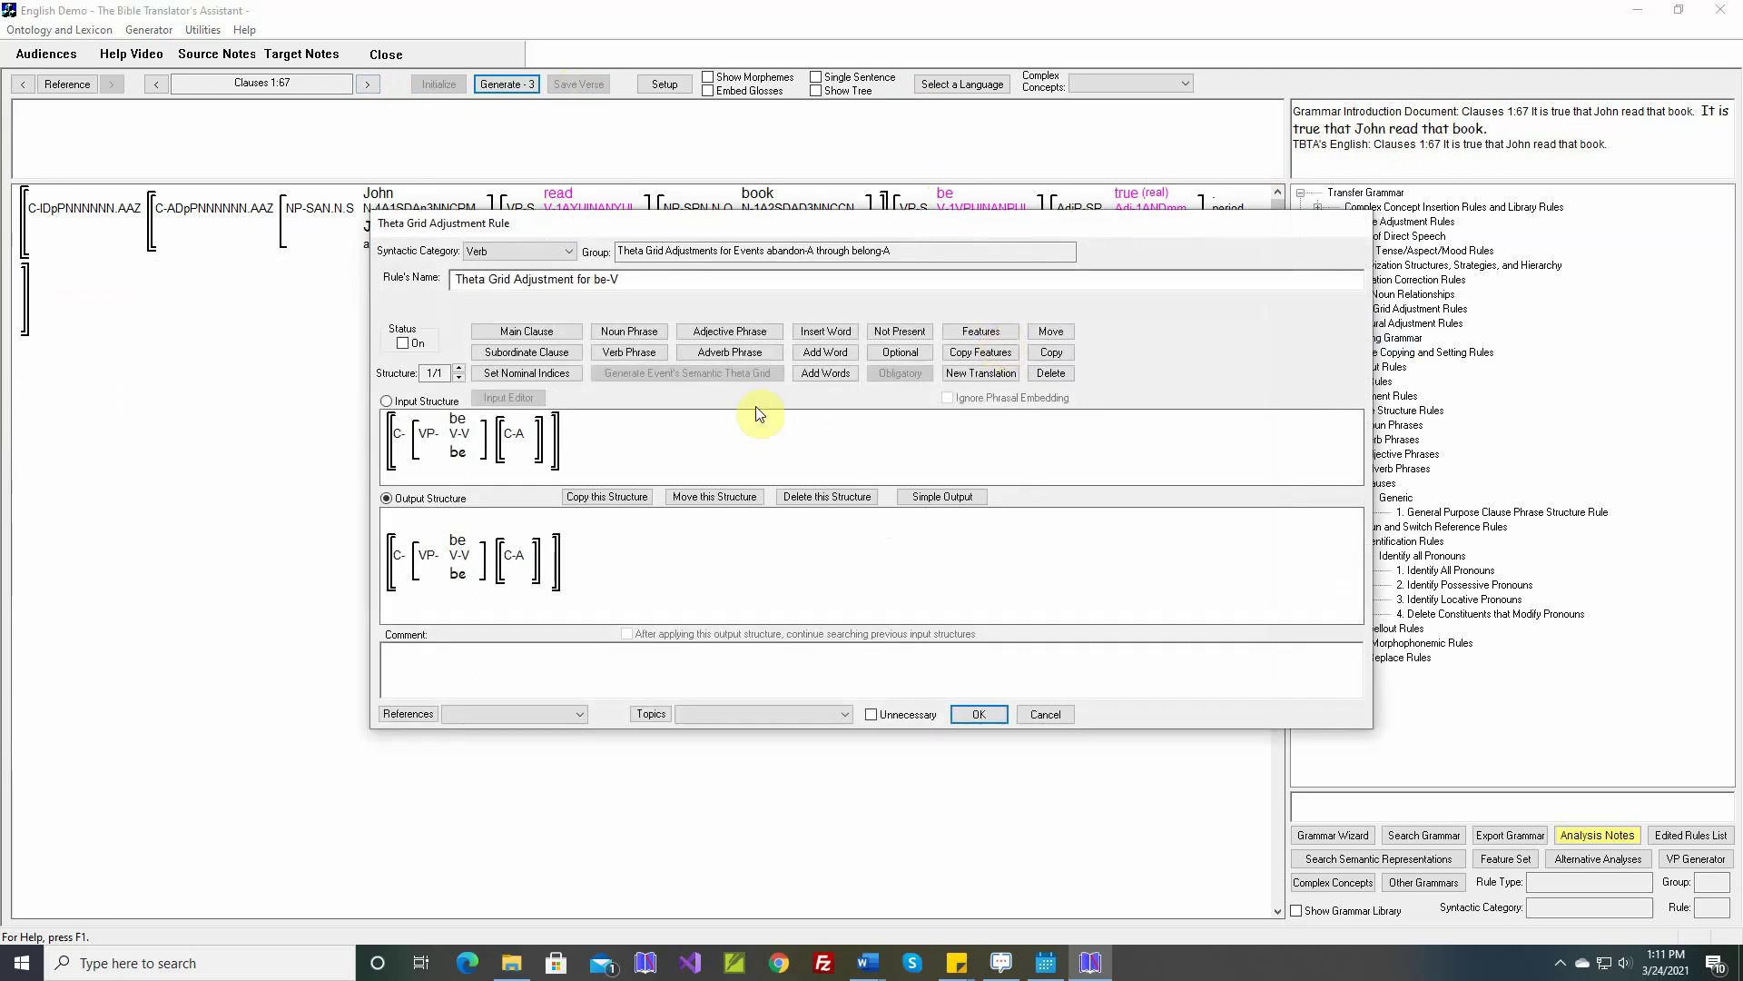
- Insert the Complementizer "that" with the gloss Complementizer into the embedded clause of the be-V rule's output structure
click(834, 334)
click(533, 570)
click(605, 460)
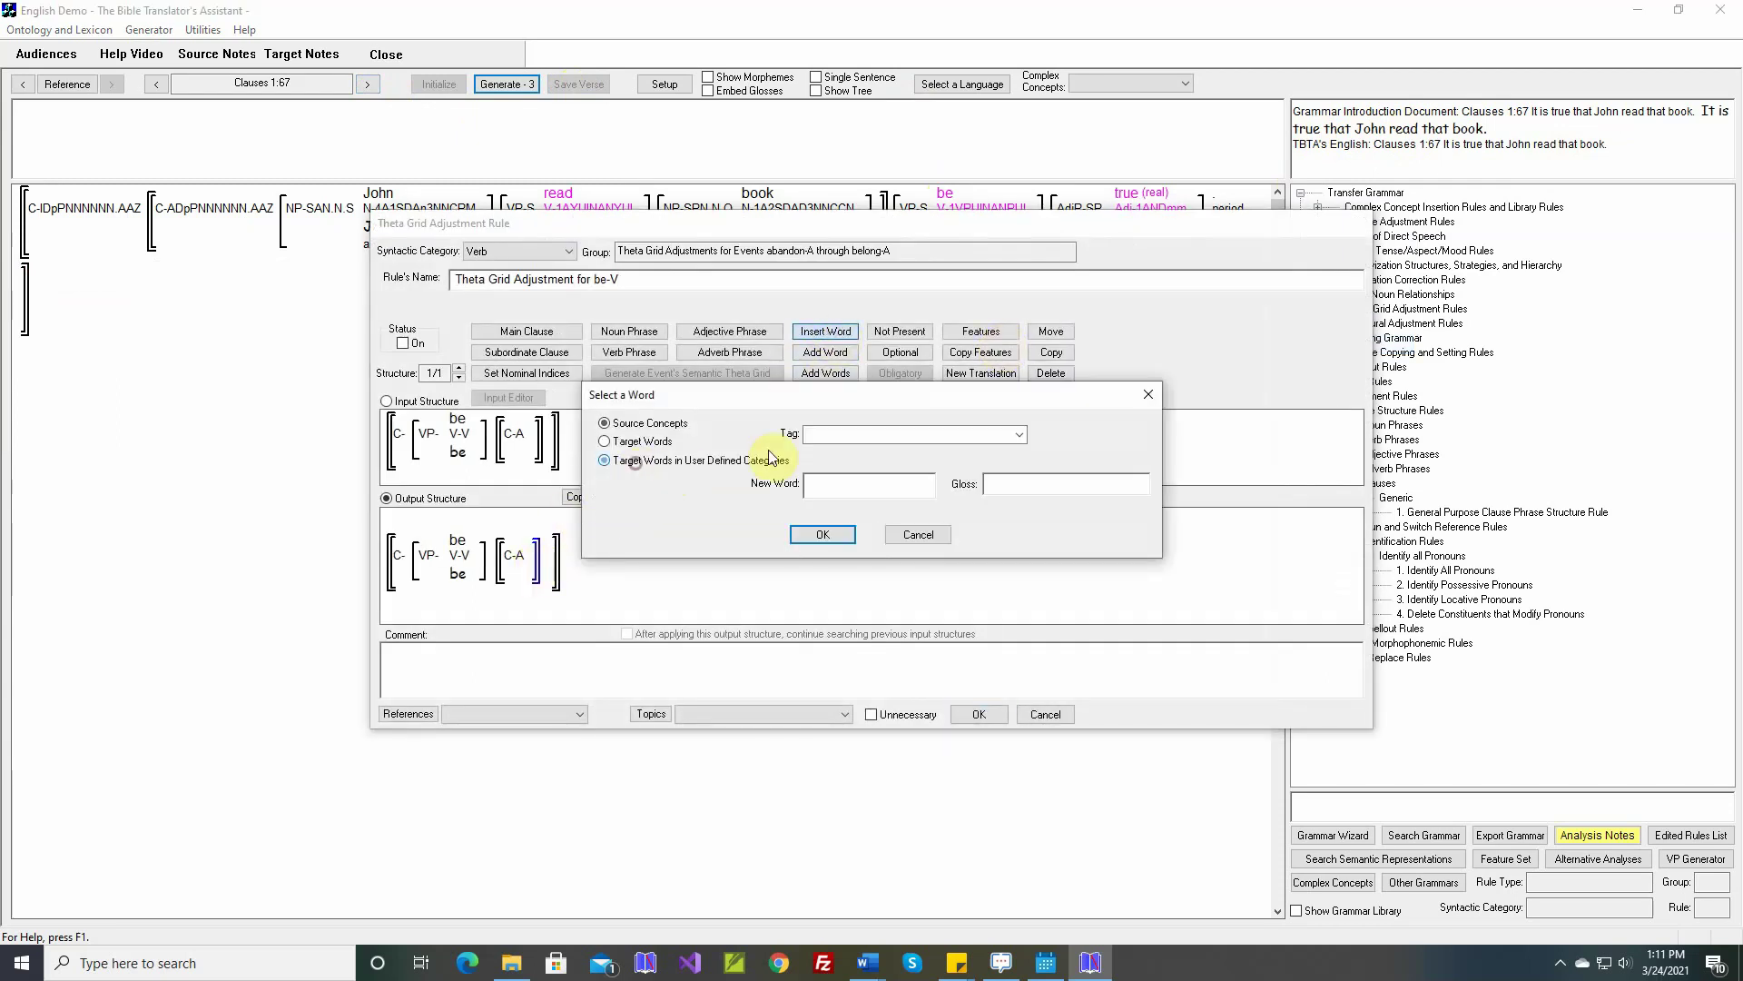
click(1020, 436)
click(922, 470)
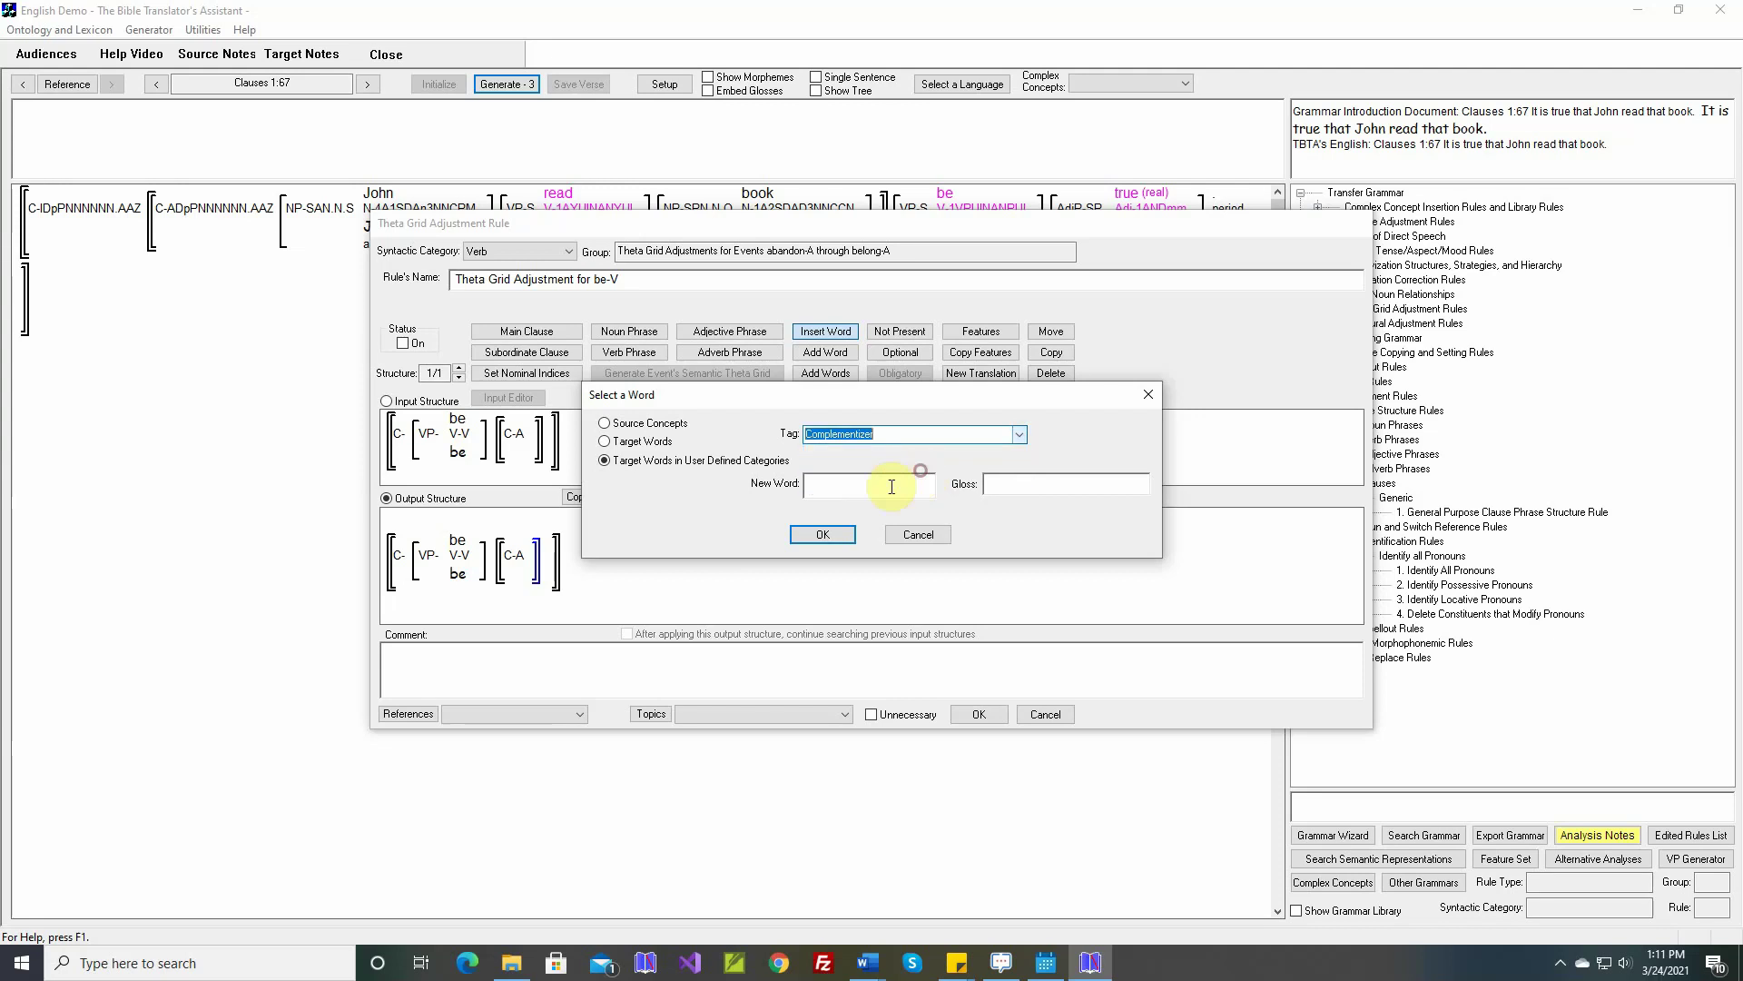
click(882, 489)
text(that)
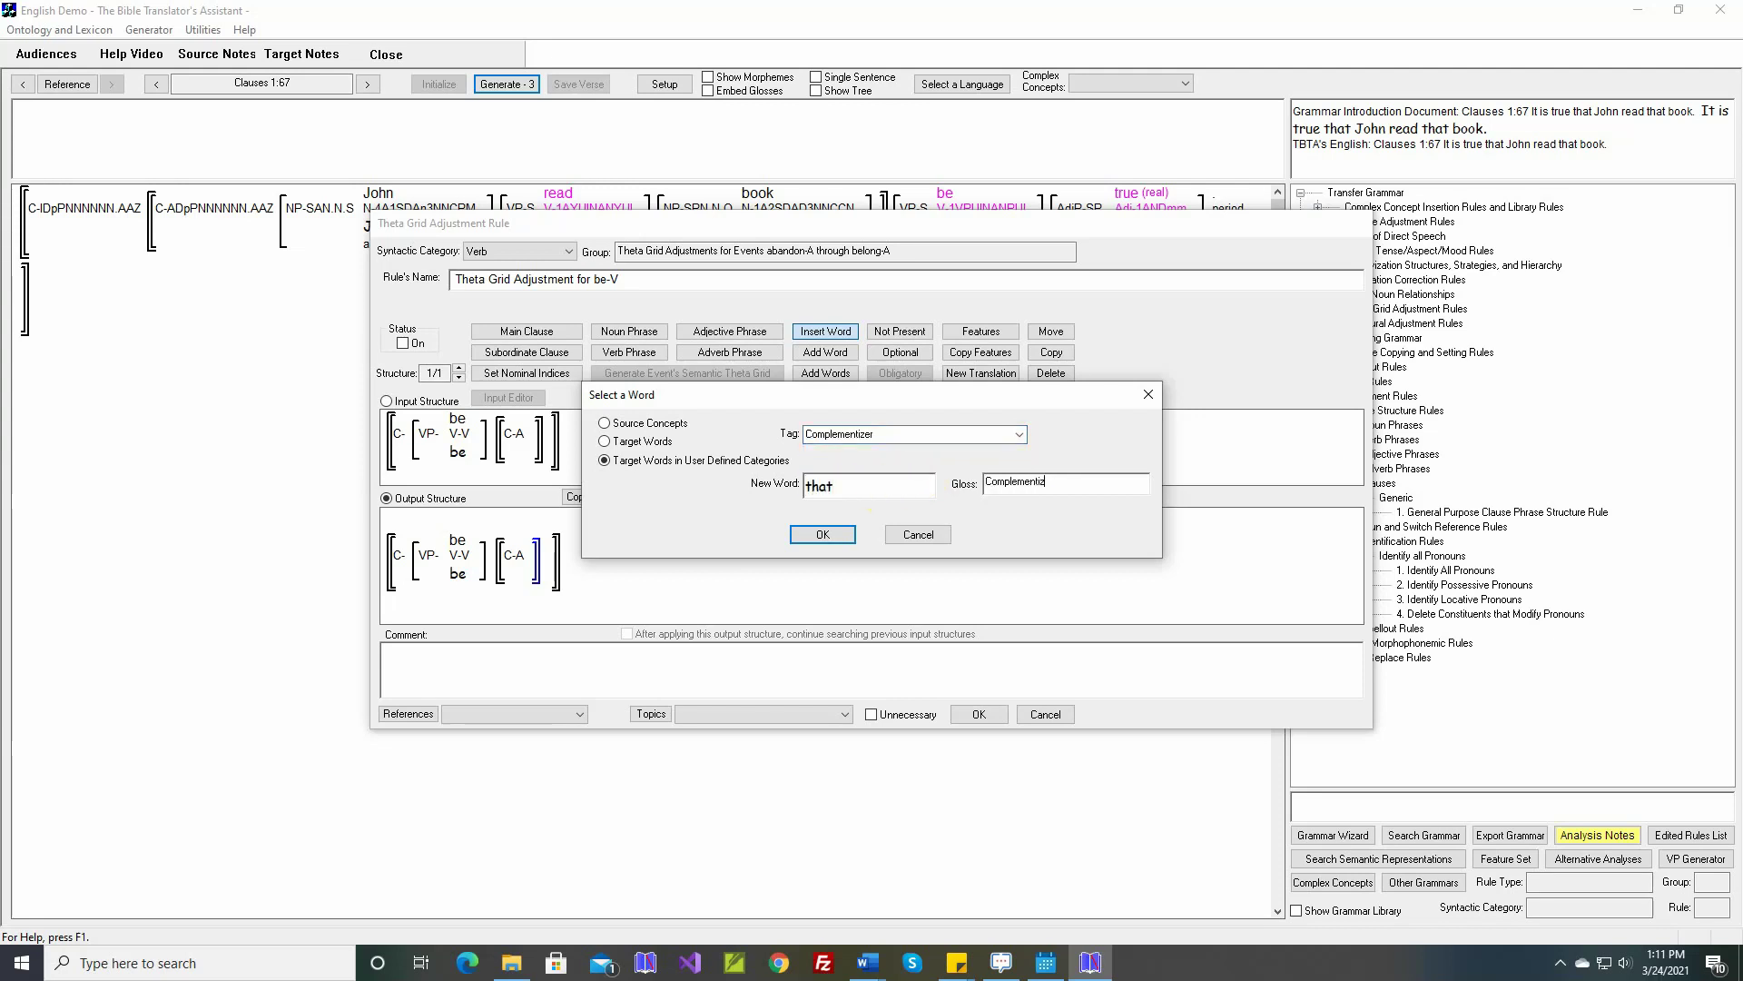
click(822, 534)
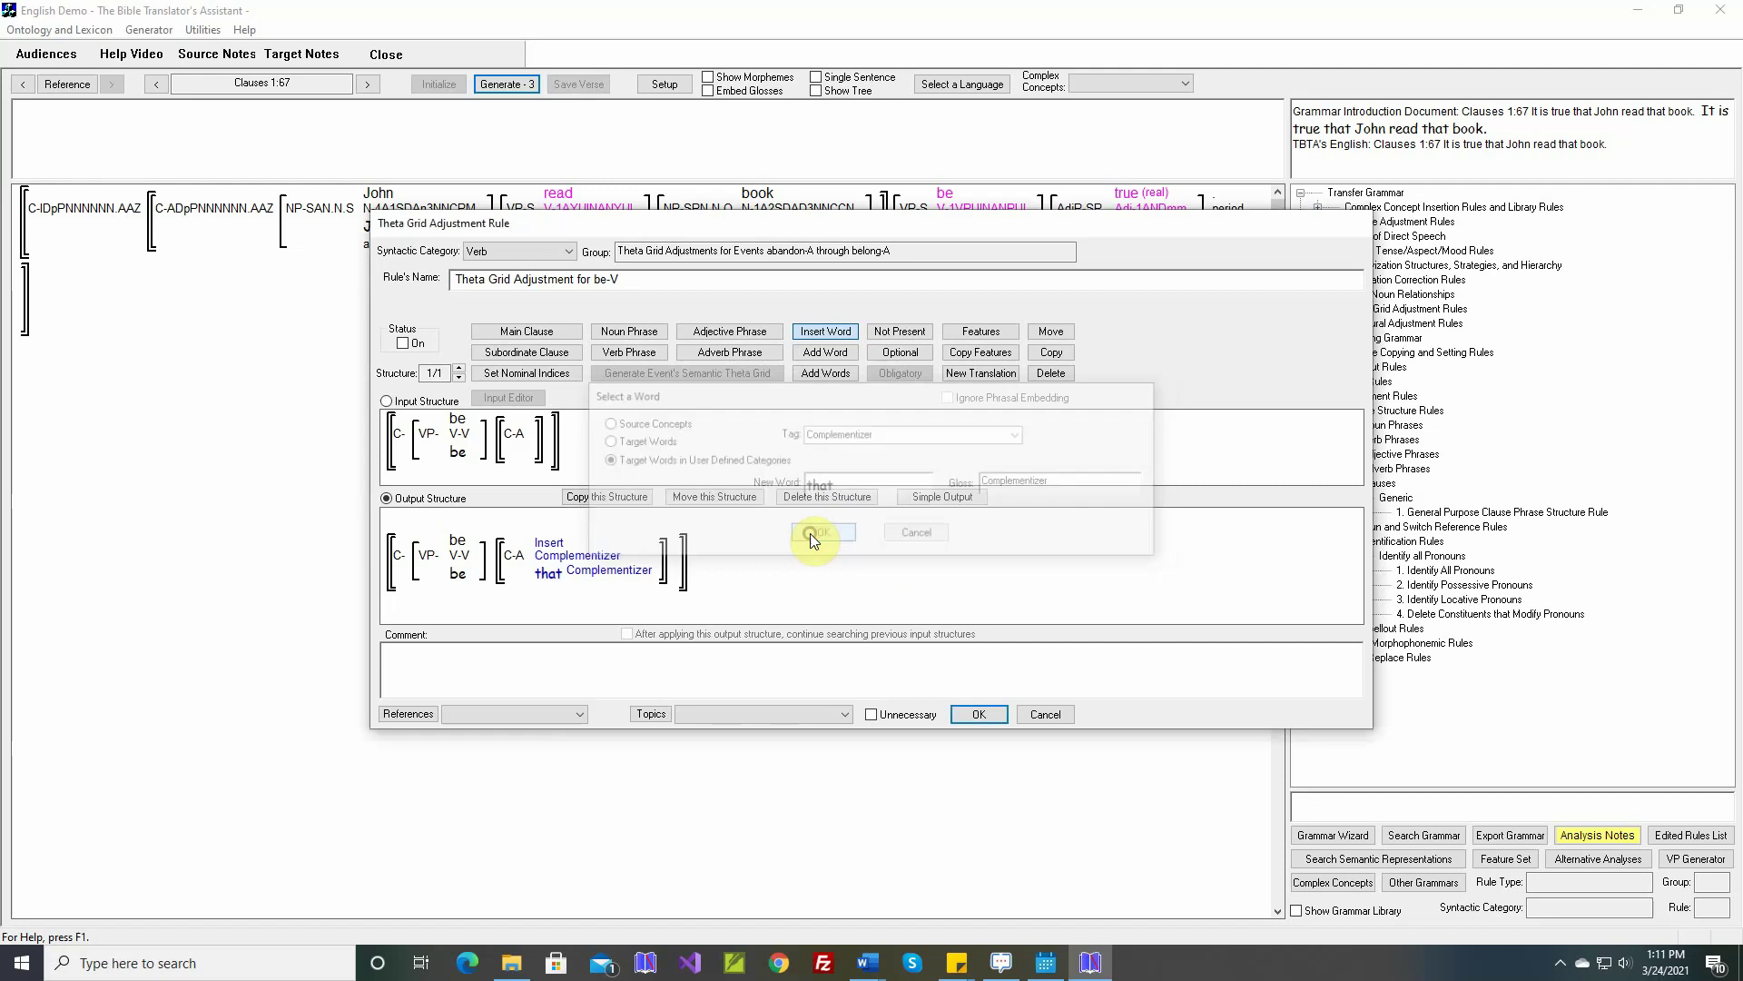
- Insert a noun phrase before the verb phrase in the output structure and set its Grammatical Relation to Subject
click(628, 331)
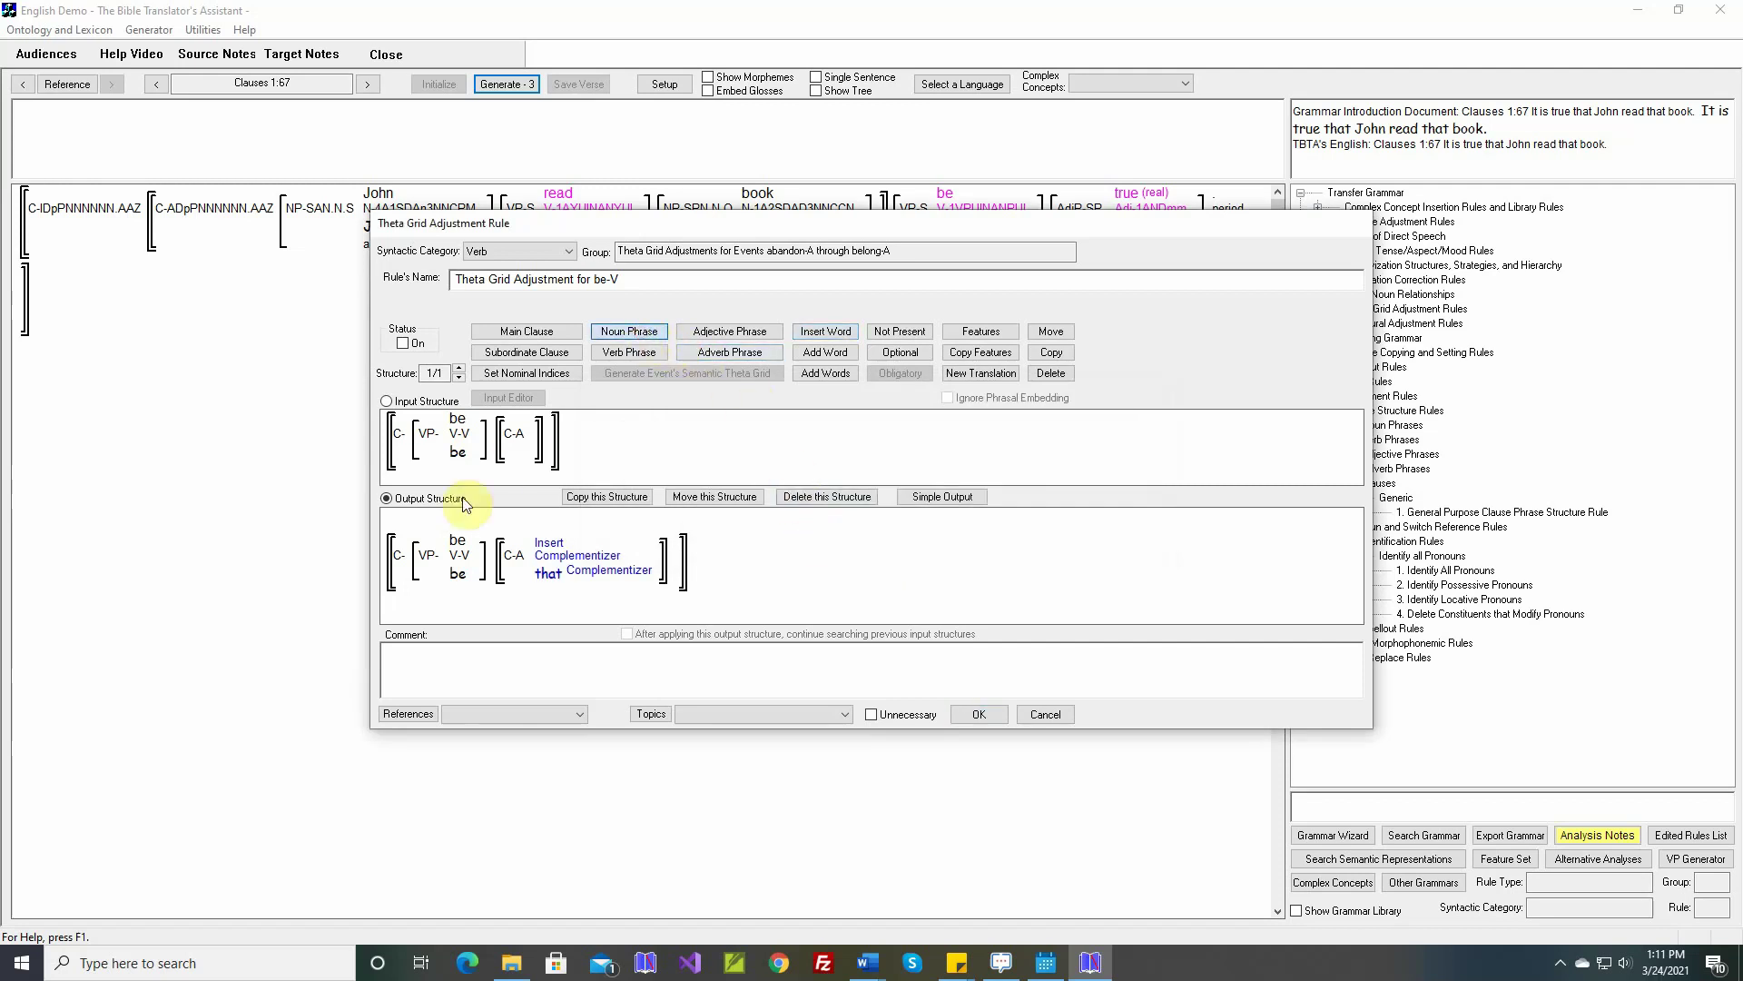
click(413, 557)
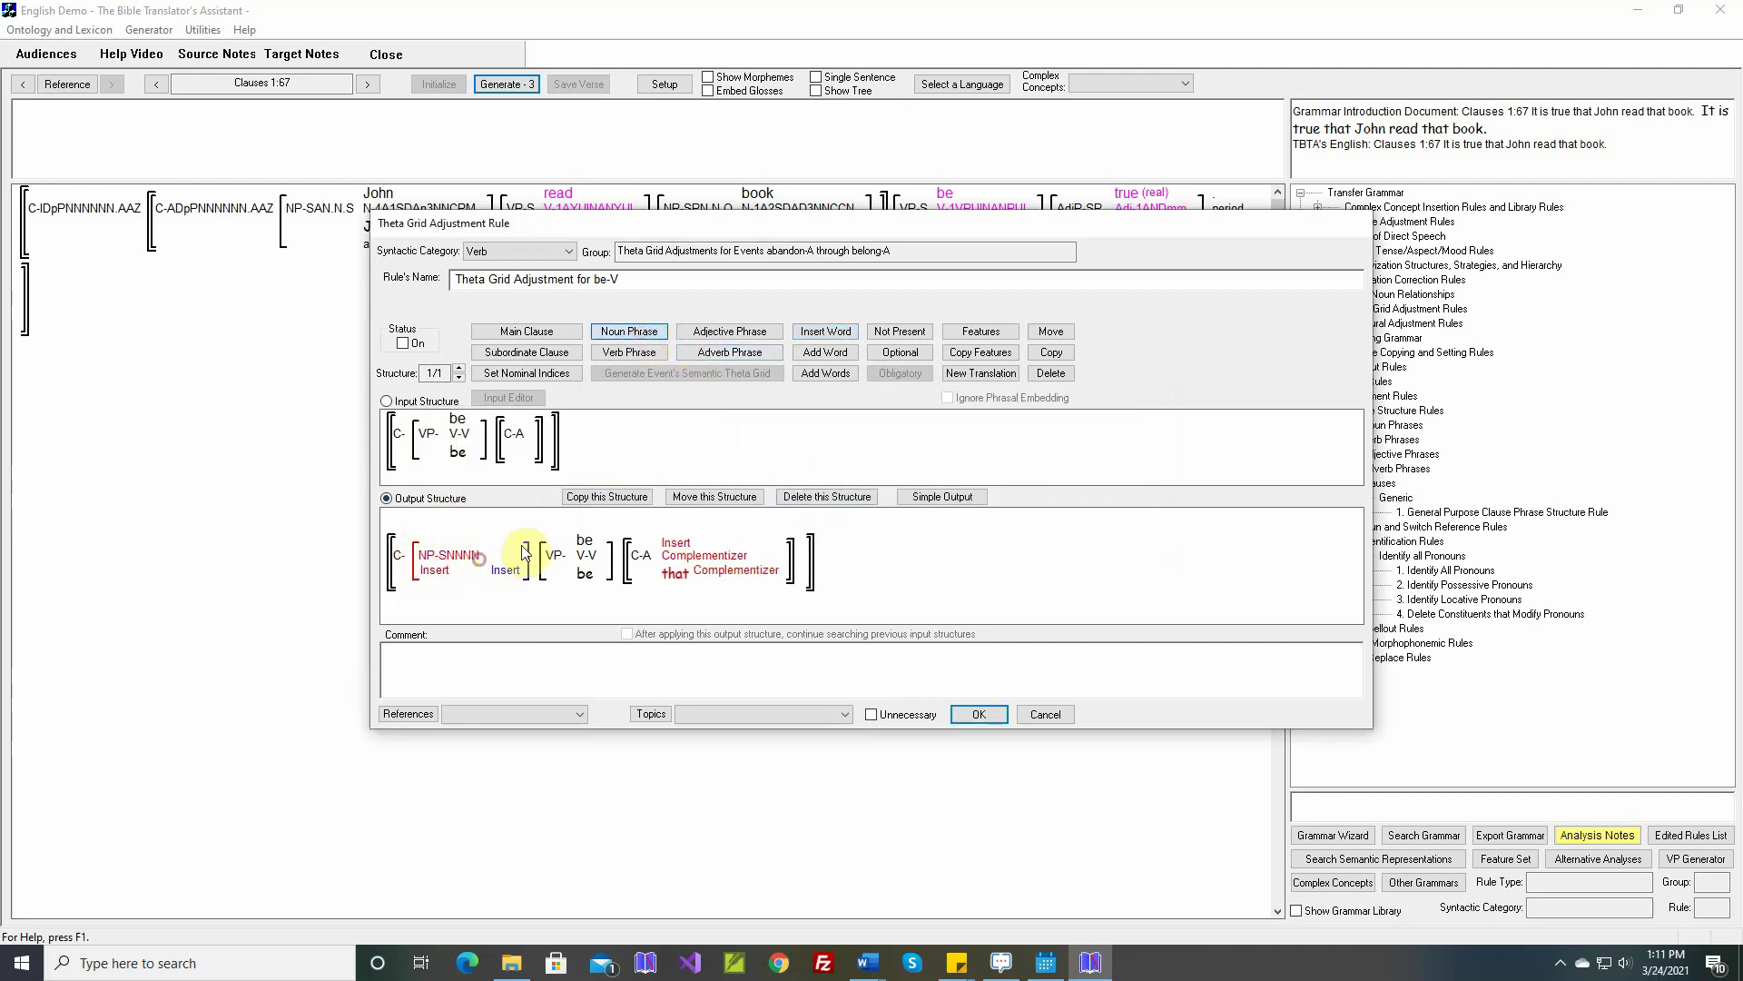
click(981, 332)
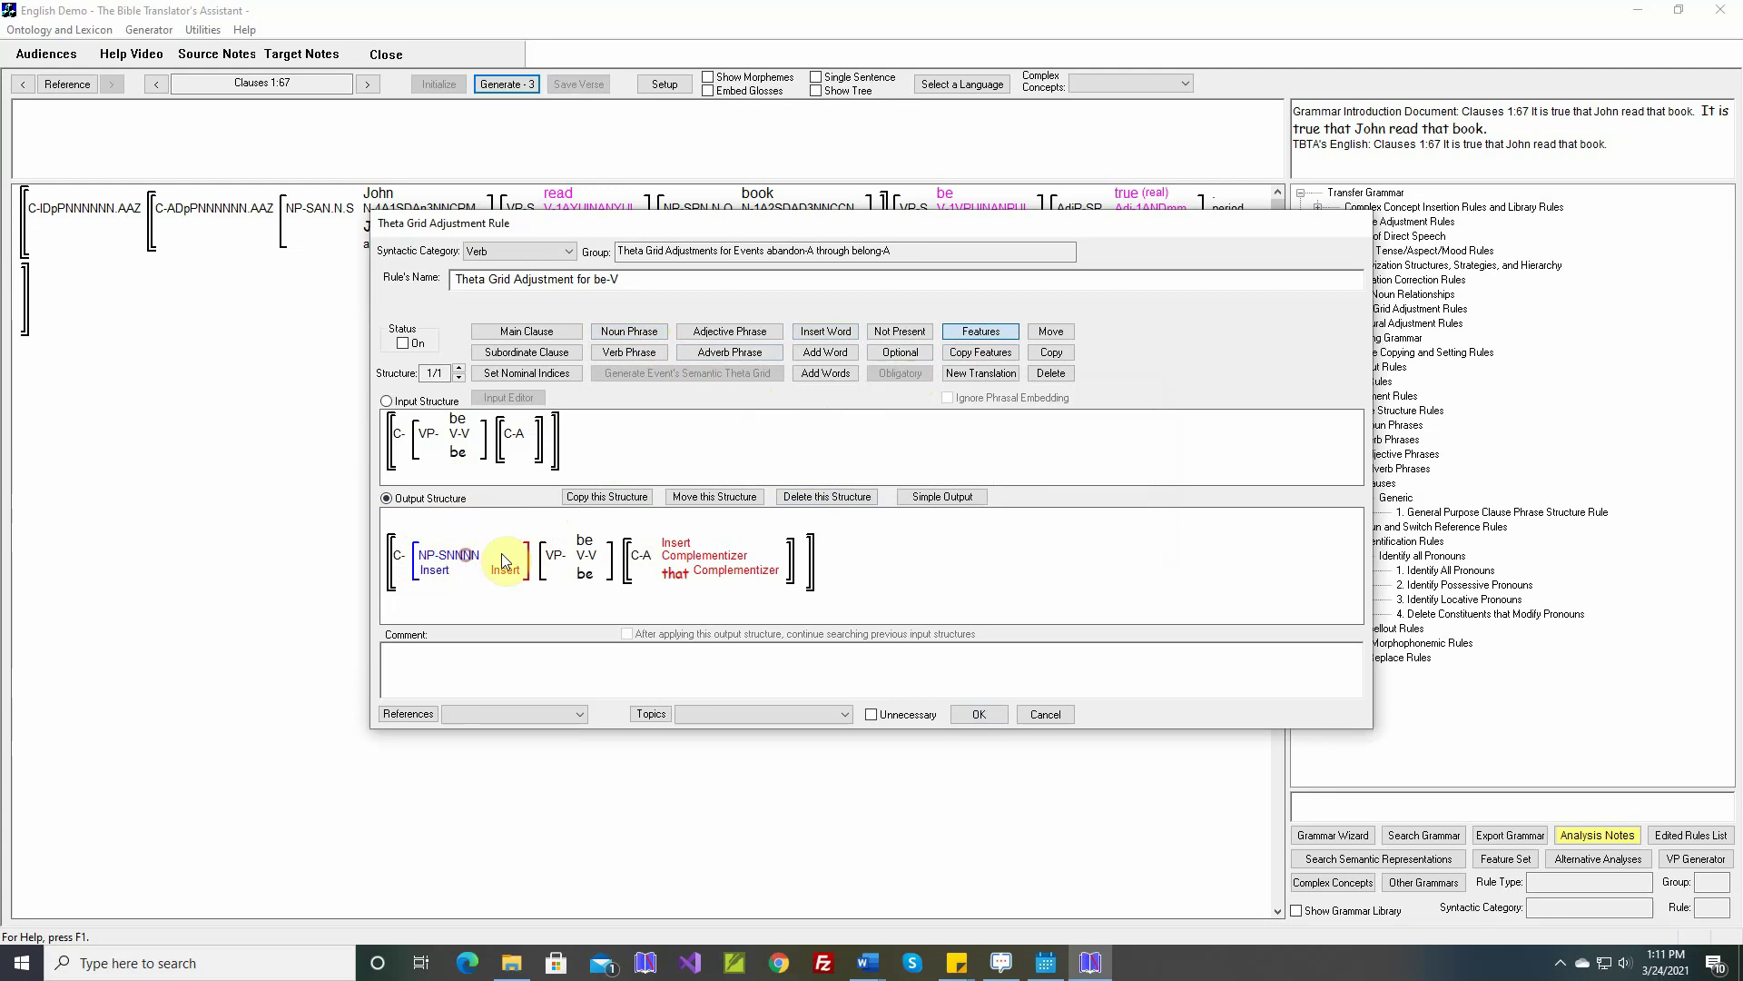
click(494, 558)
click(903, 452)
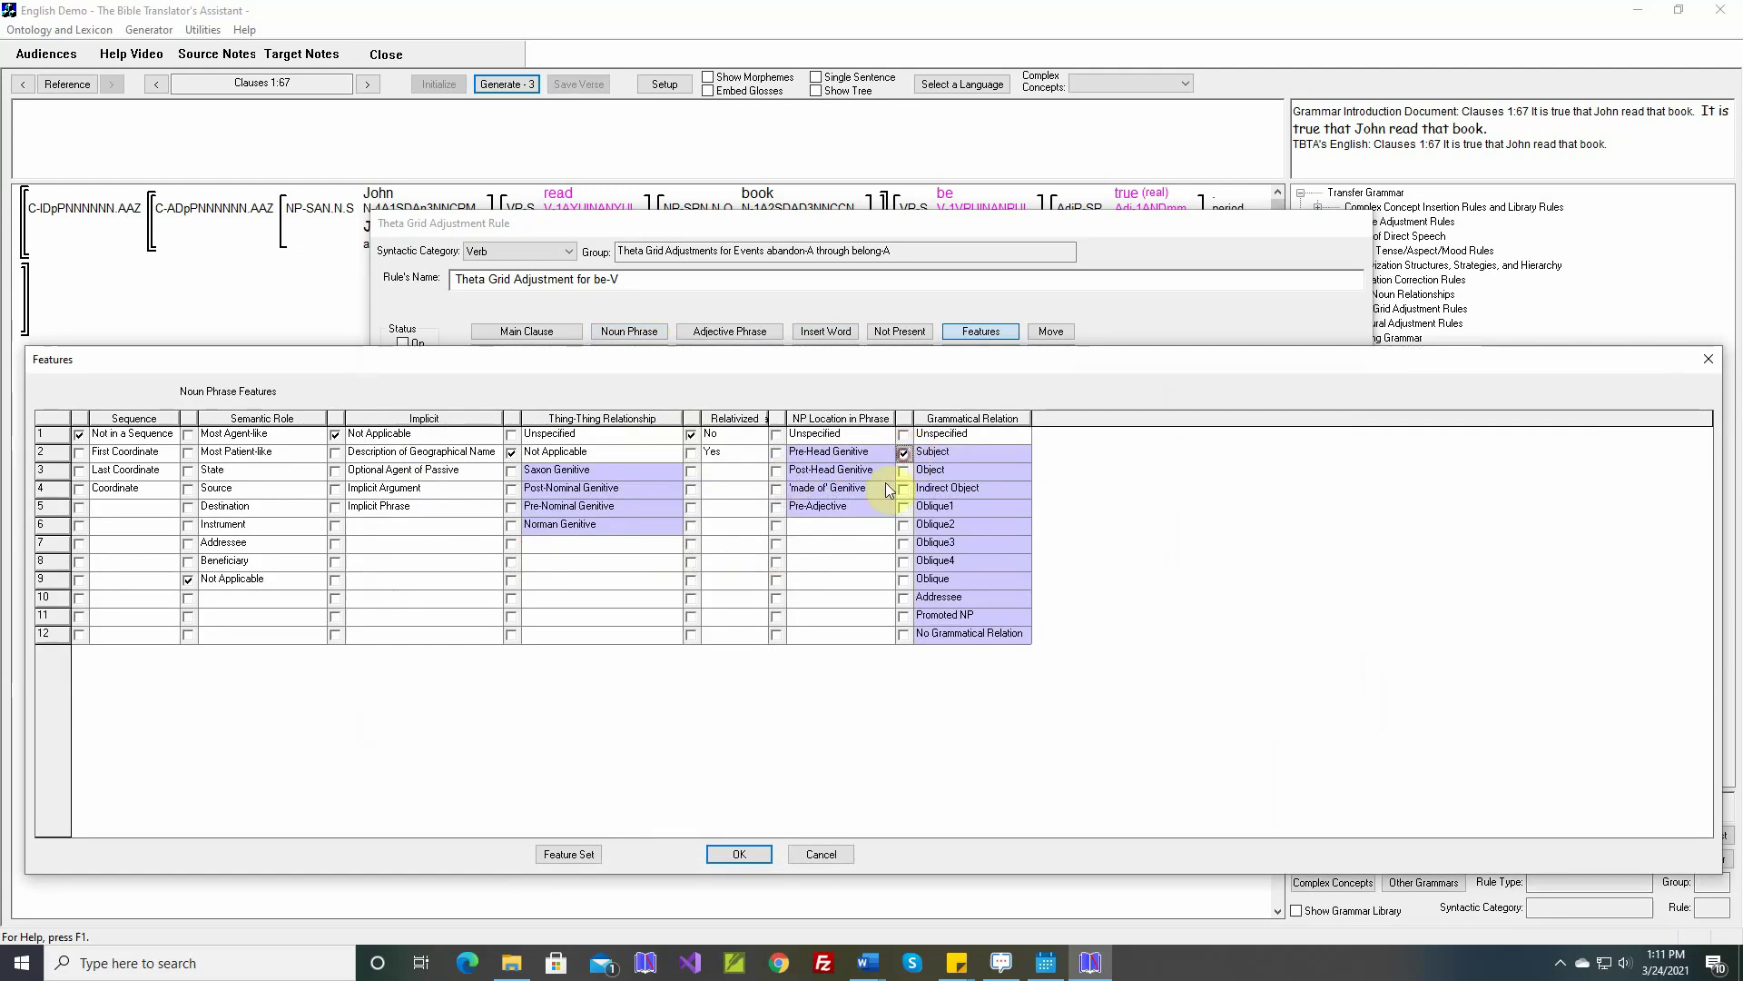
click(735, 853)
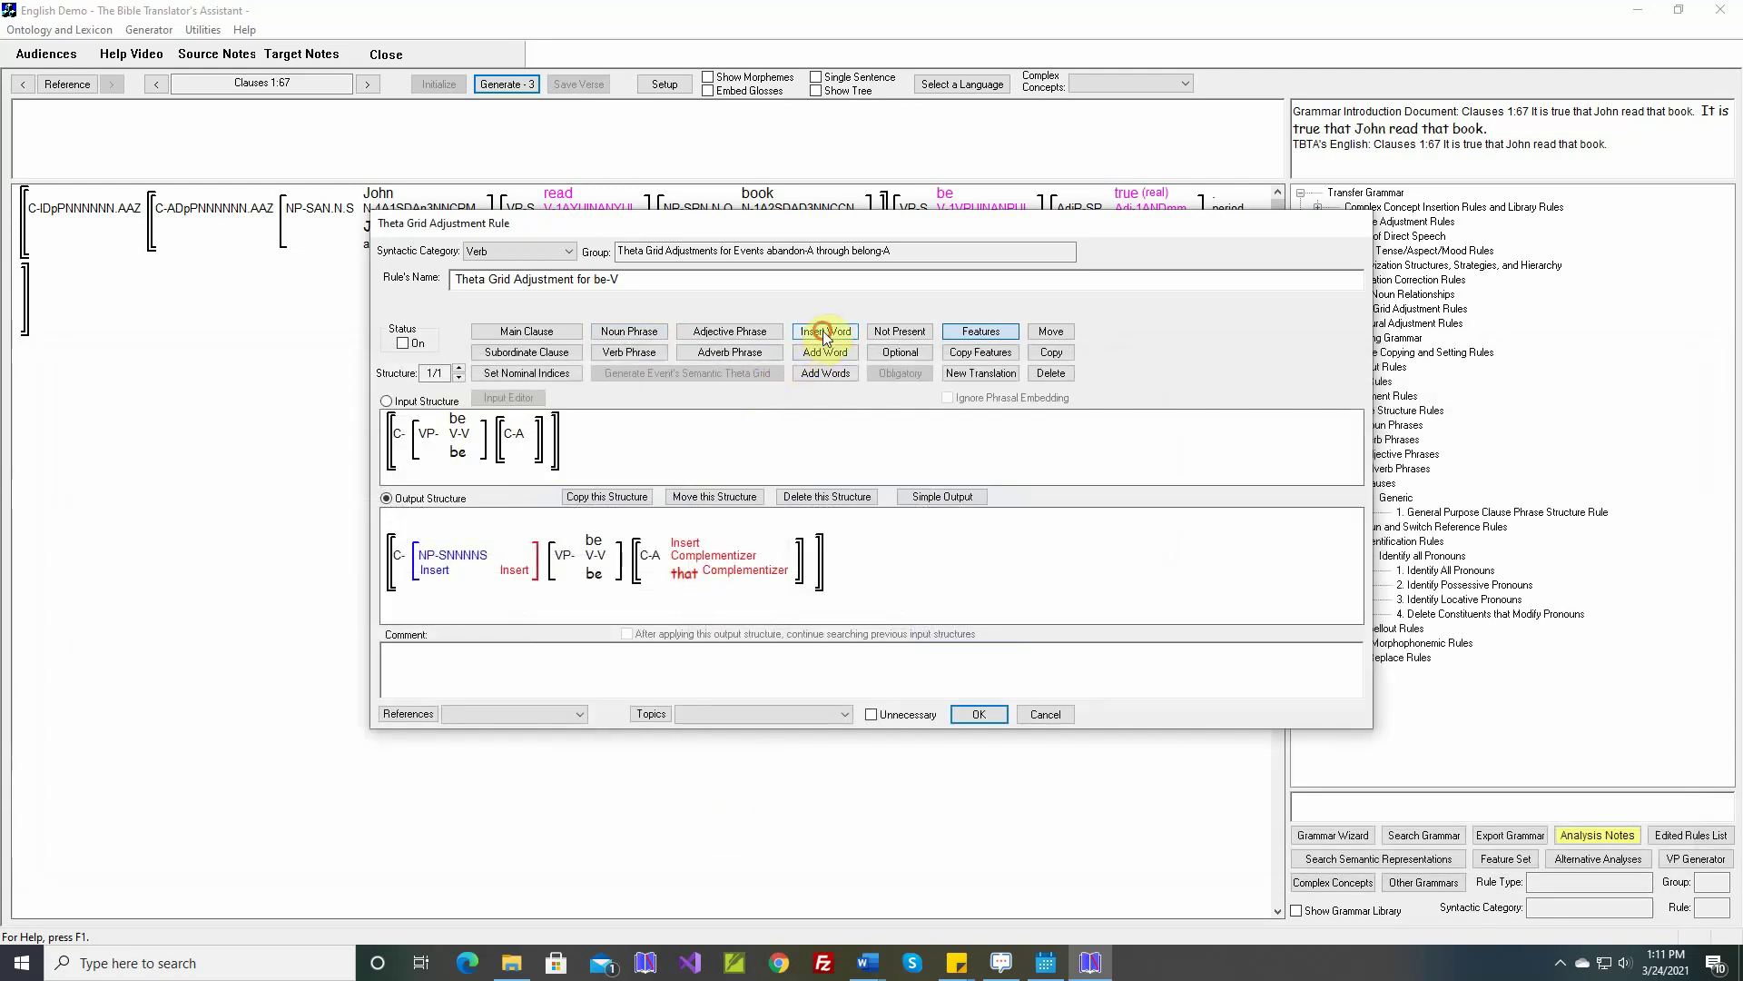
- Insert the target noun "it" (pronoun) into the new subject noun phrase
click(826, 331)
click(495, 561)
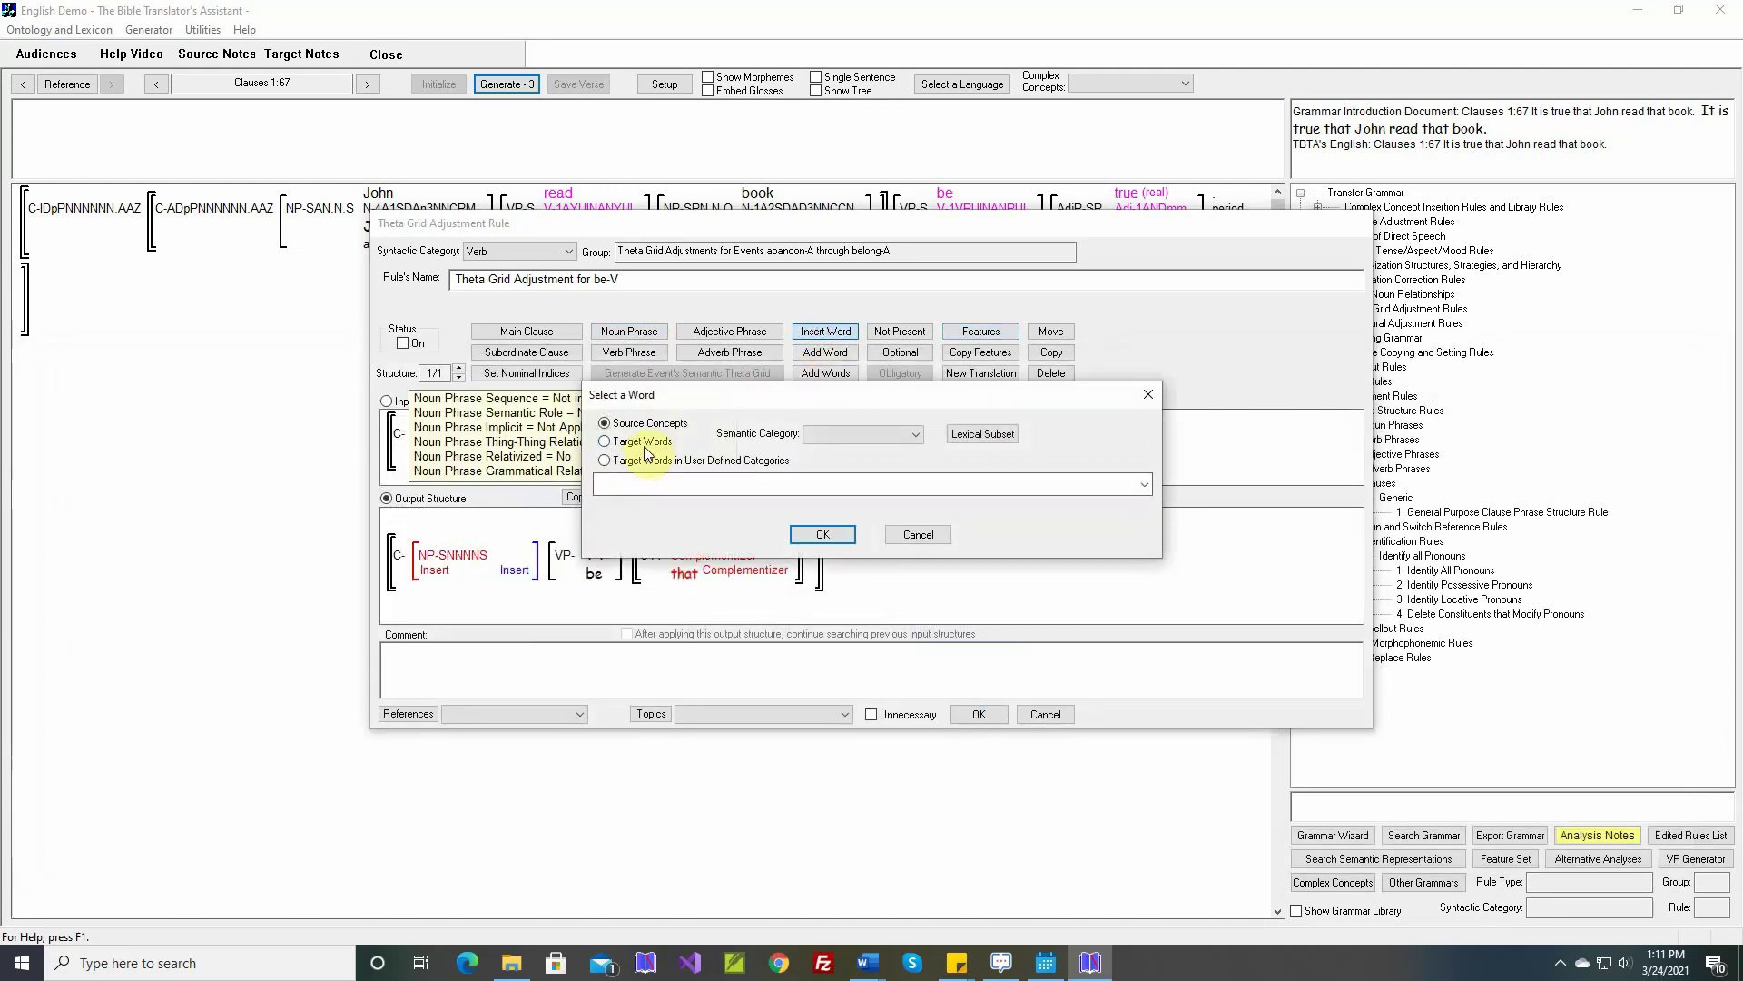
click(643, 441)
click(842, 434)
click(834, 458)
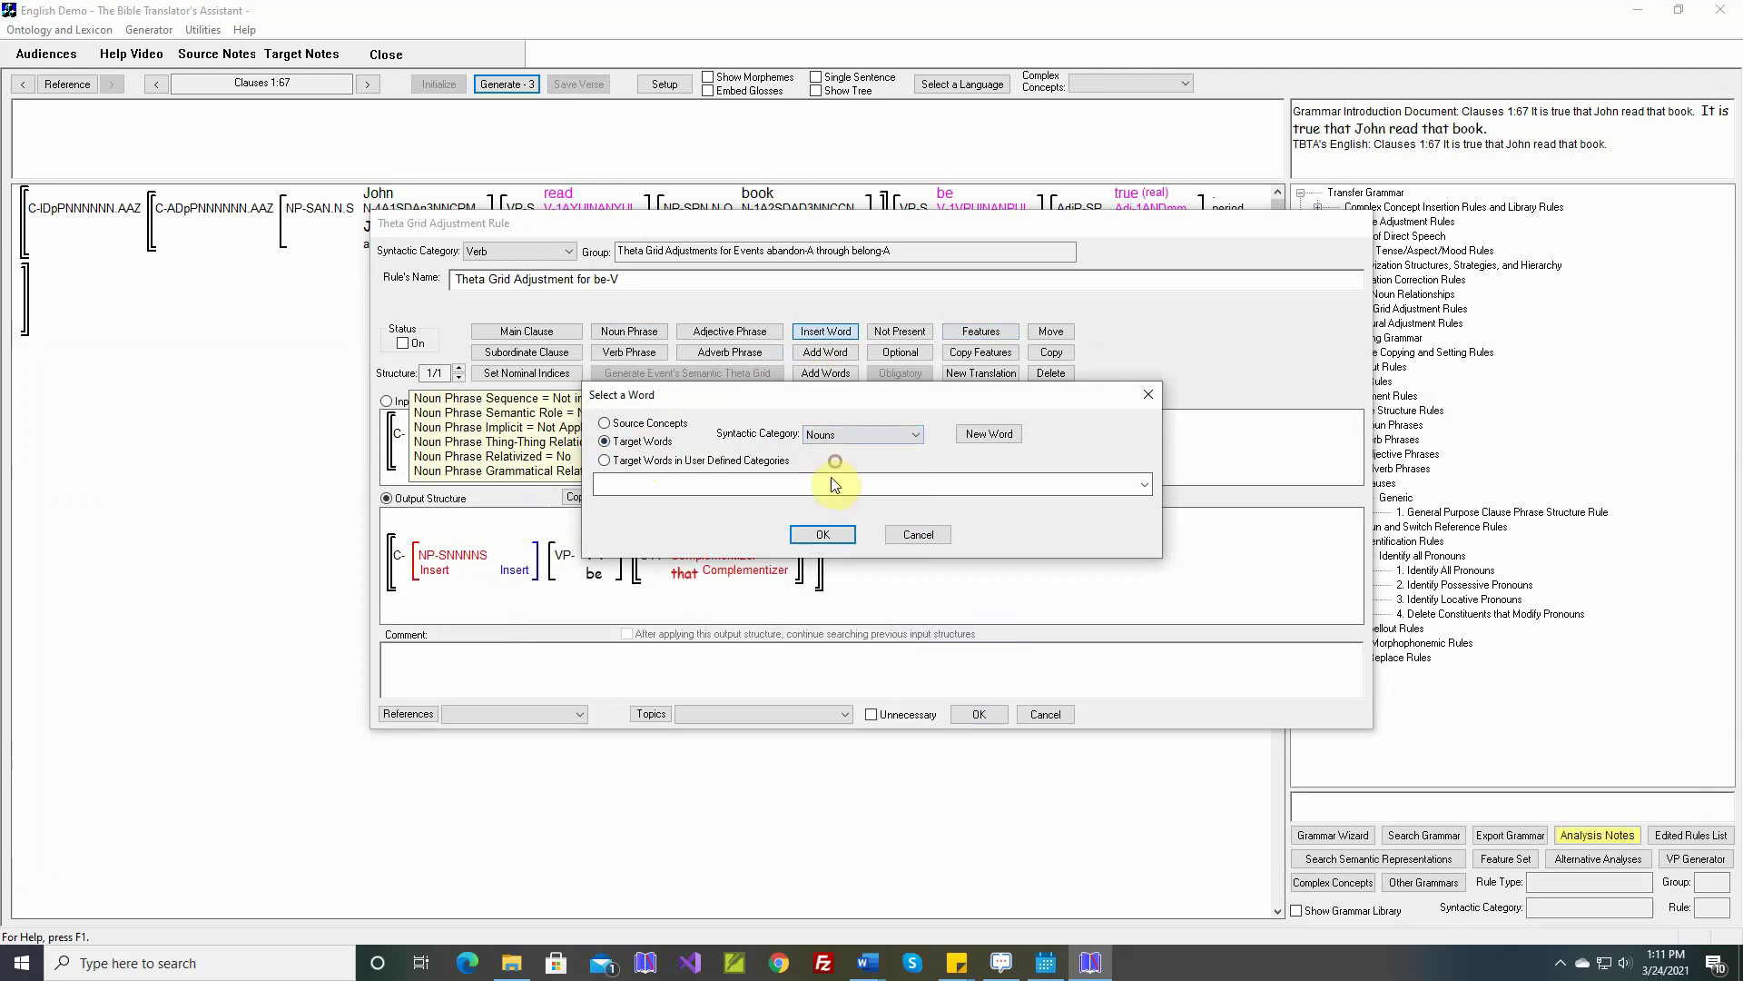
click(828, 484)
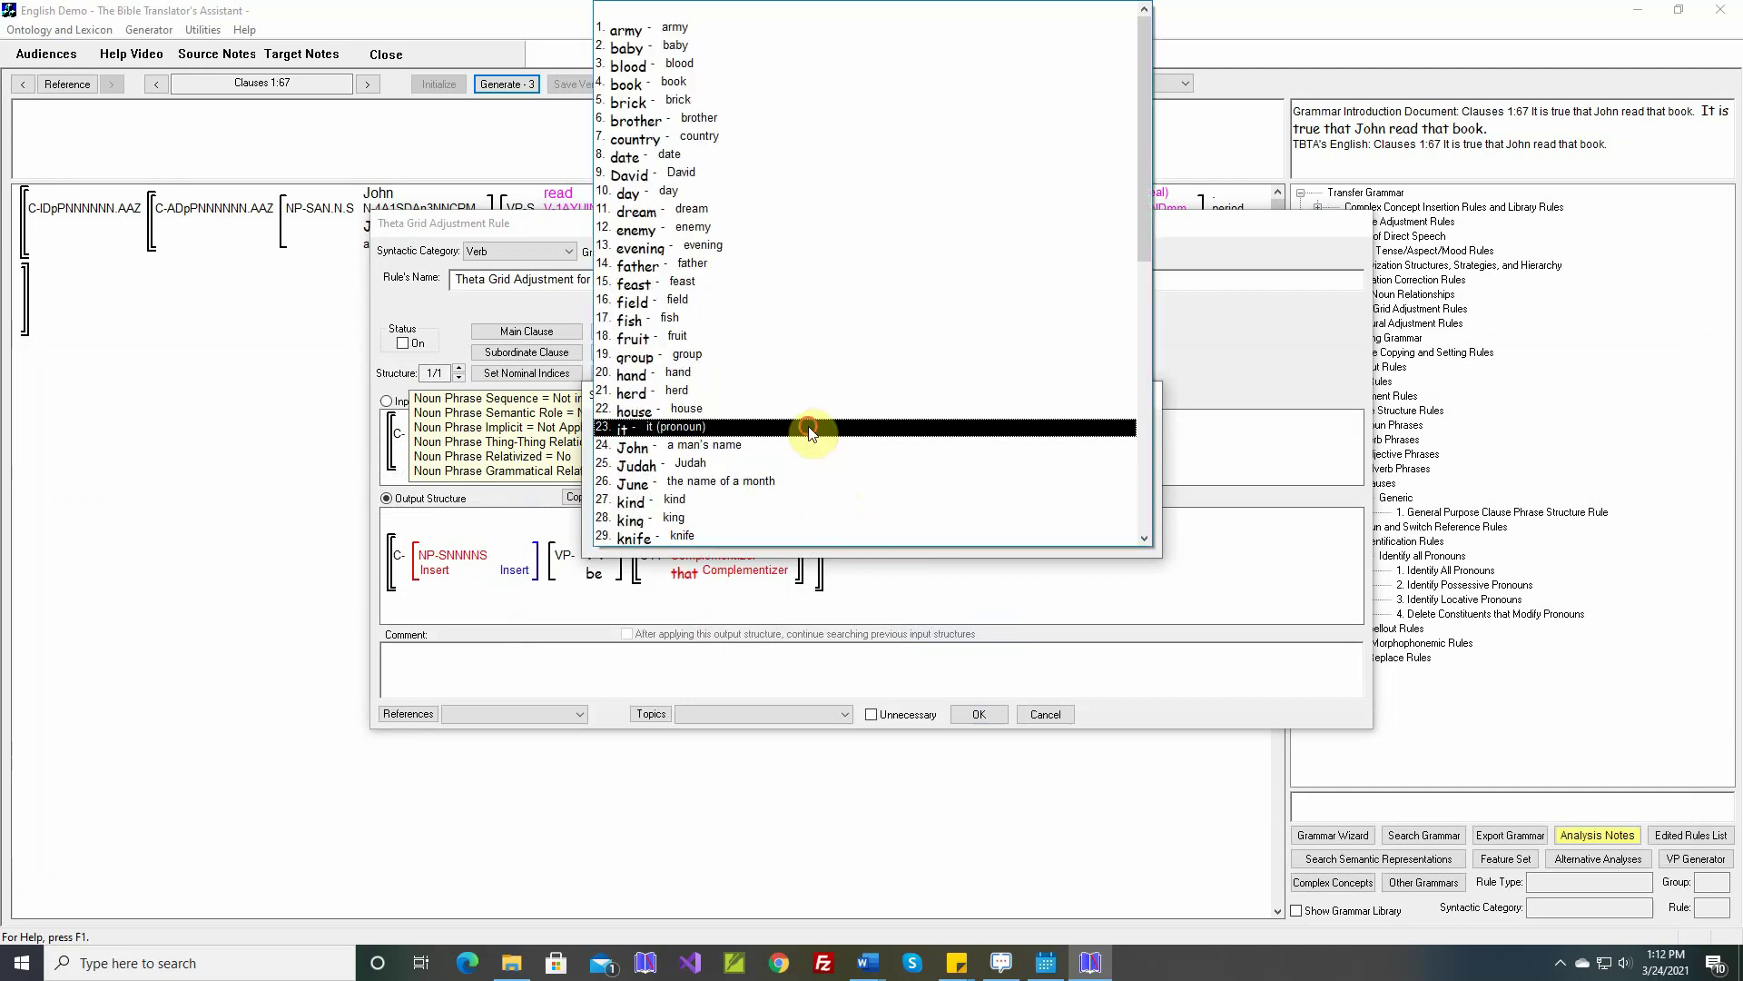
click(811, 429)
click(821, 532)
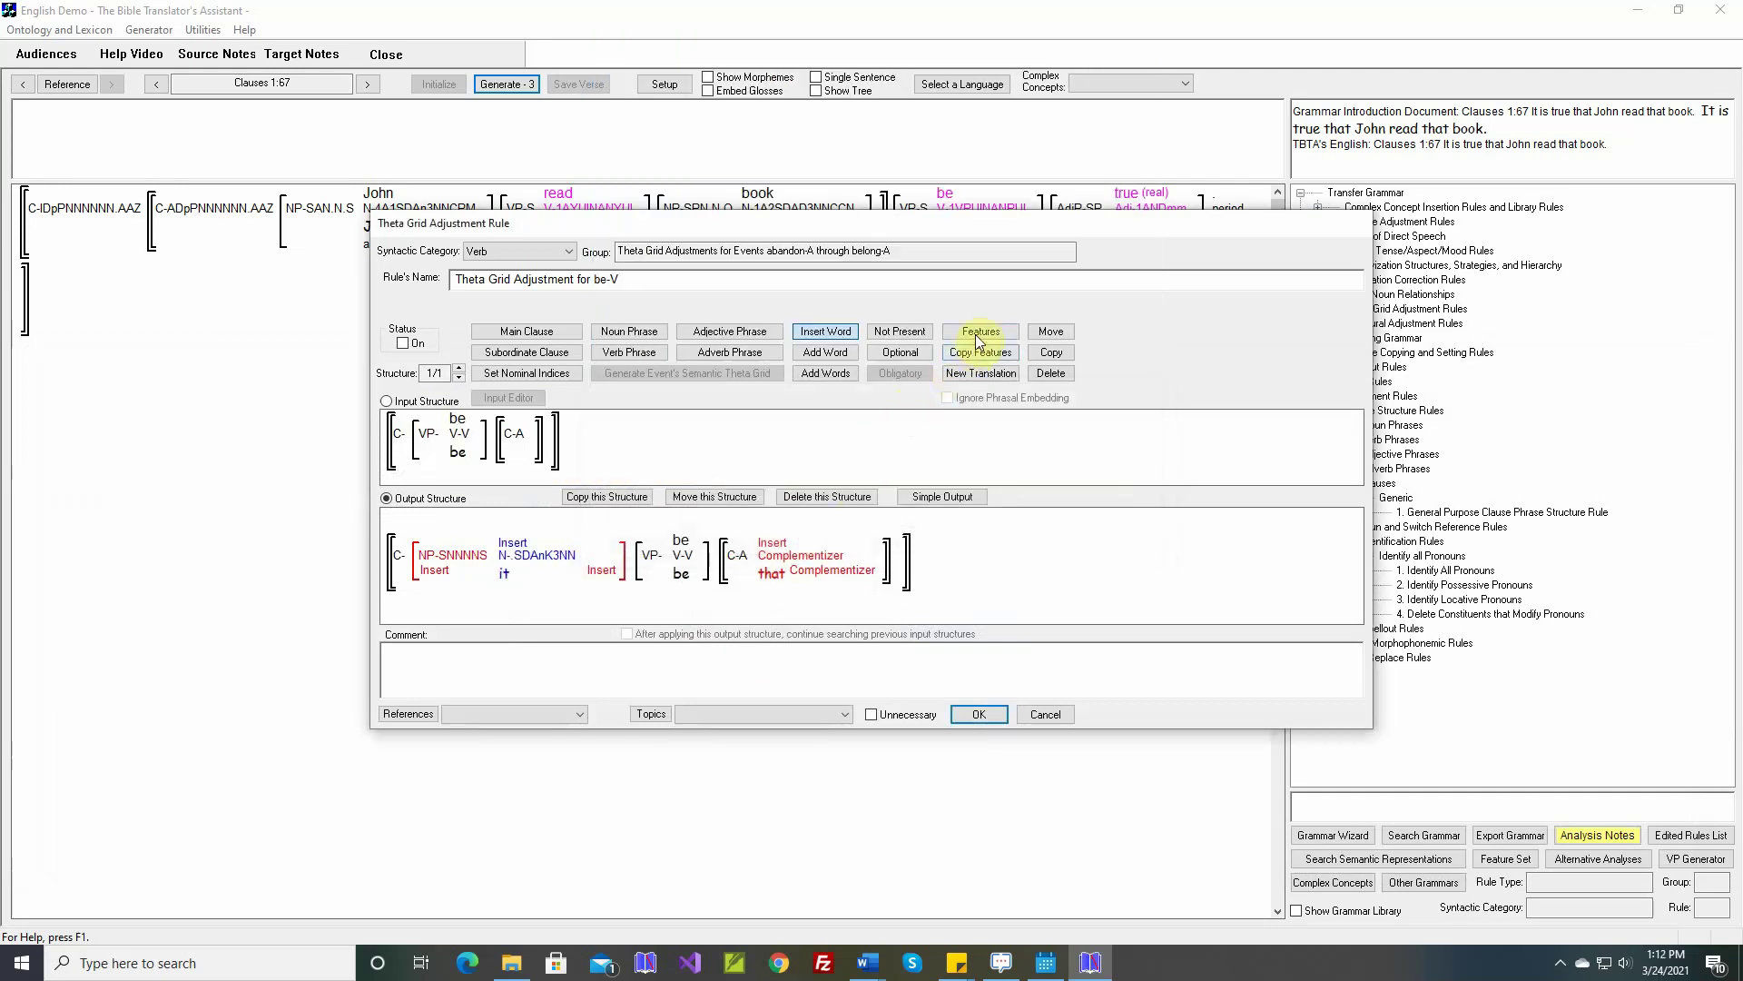
- Set the Surface Realization feature of the inserted noun "it" to Personal Pronoun
double_click(536, 553)
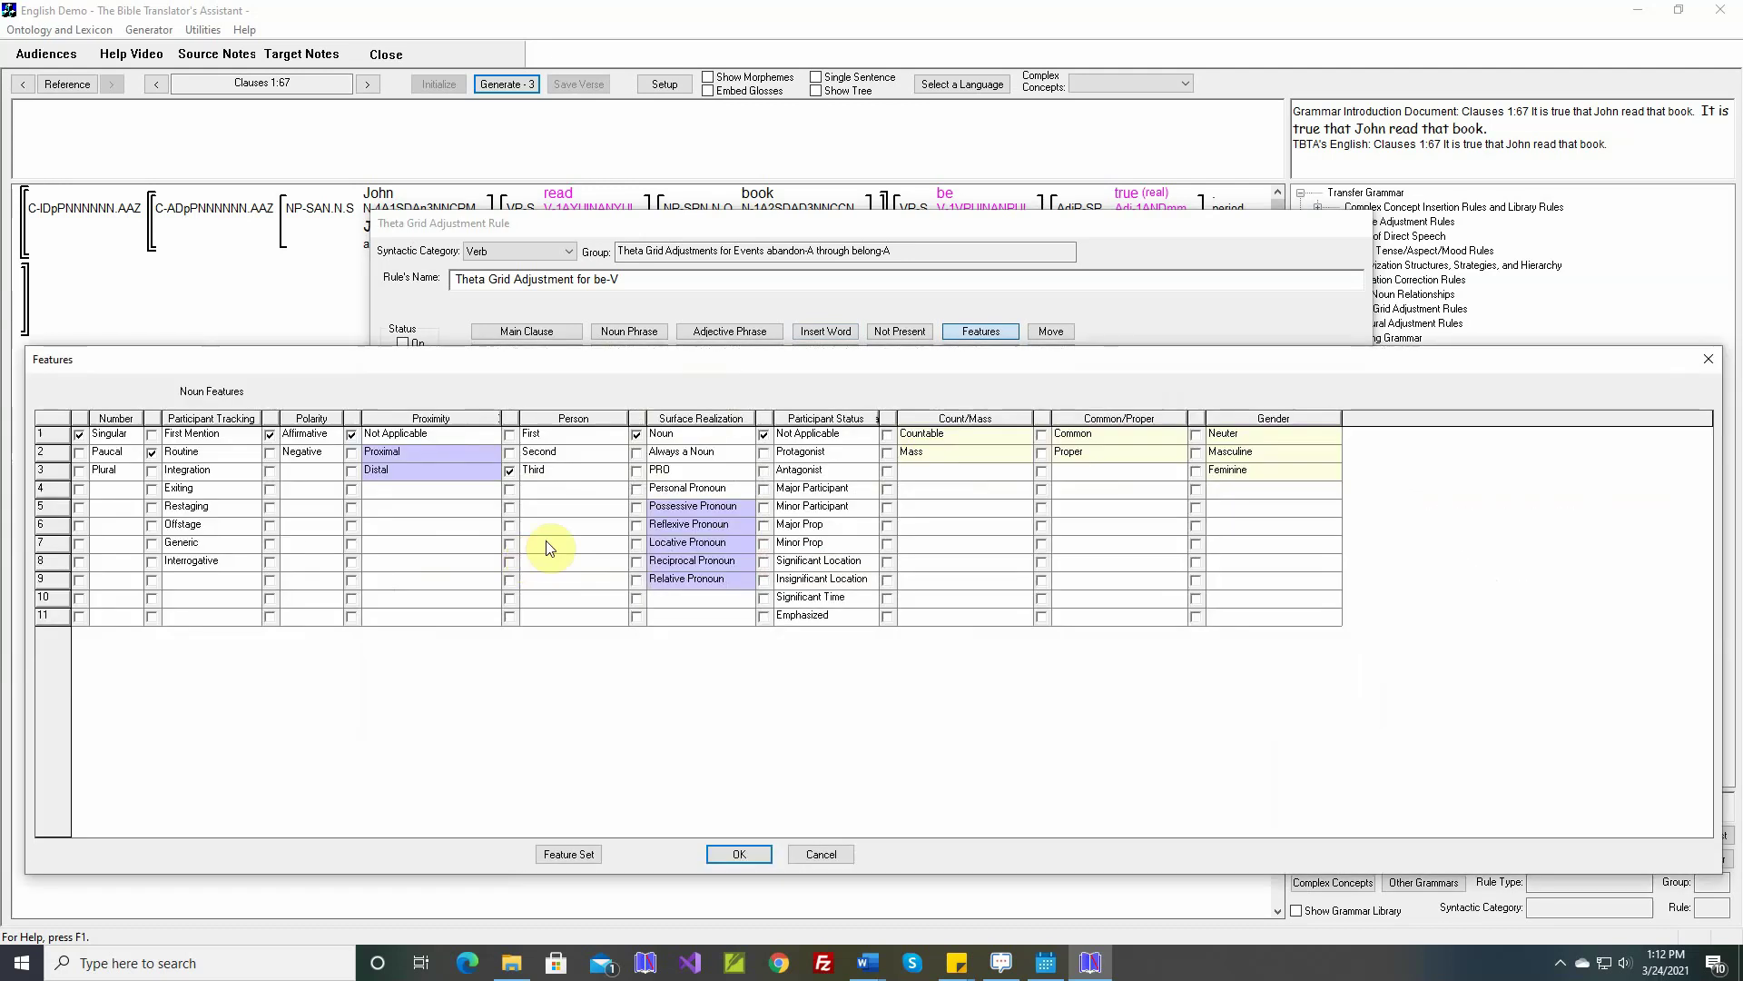
click(636, 489)
click(737, 854)
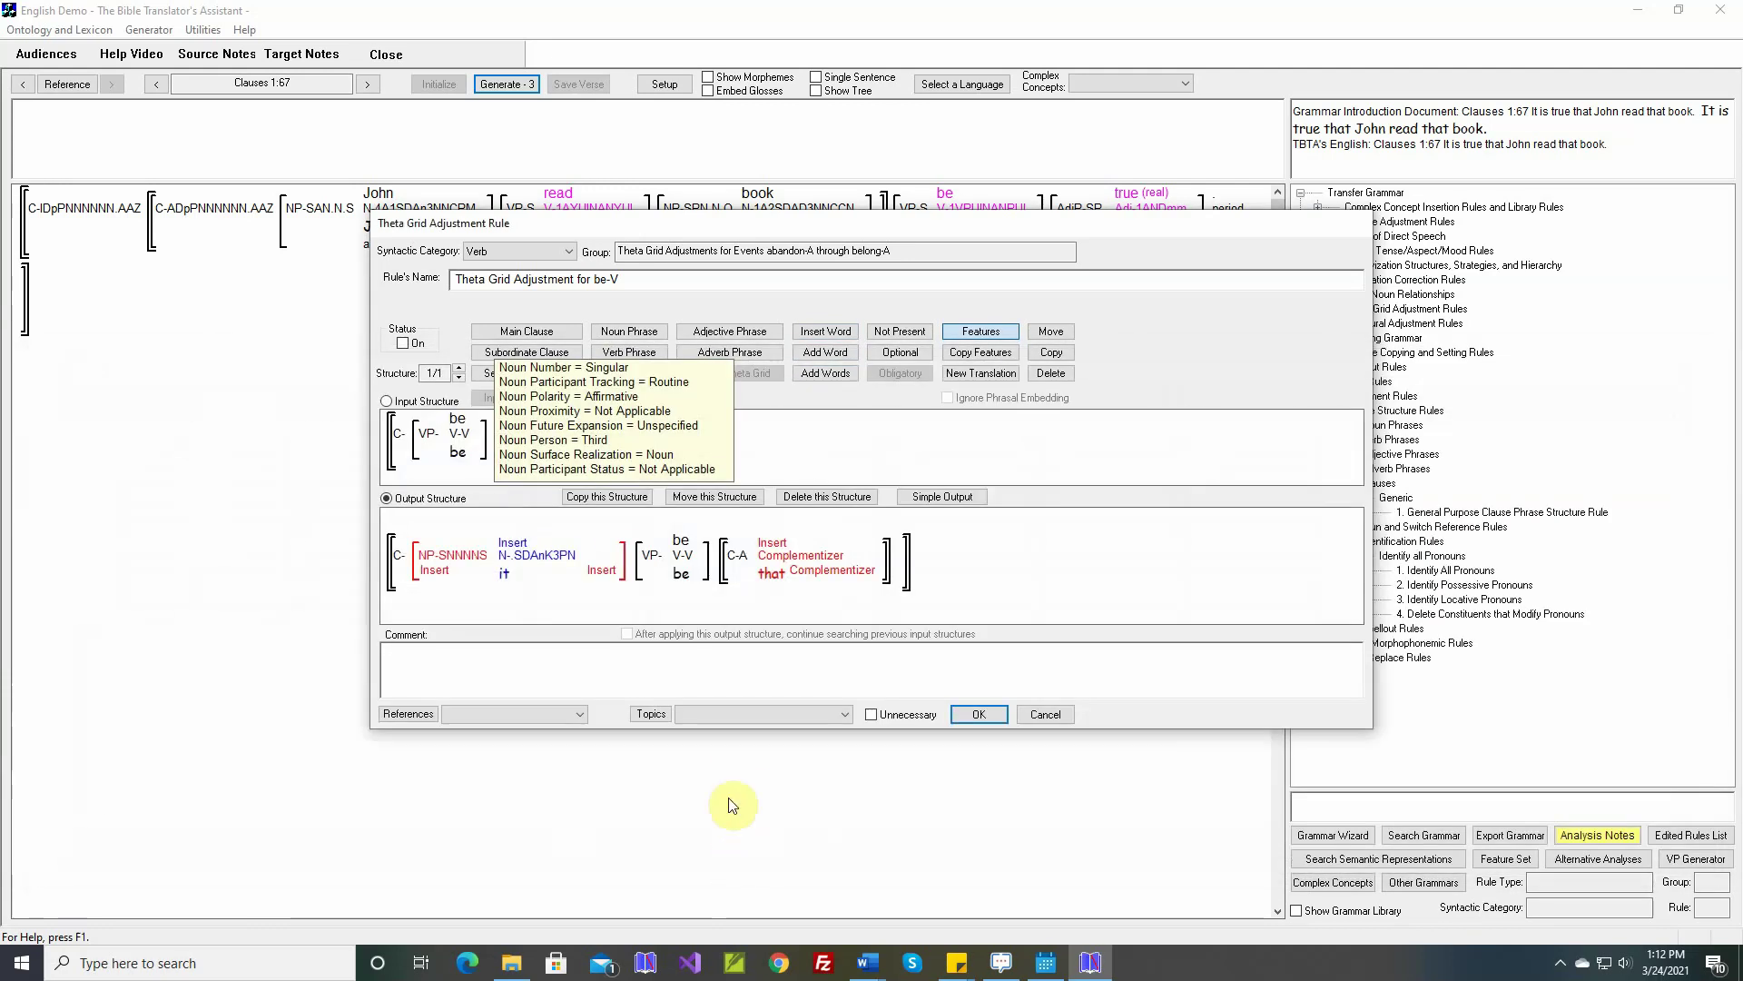
- Add the Clauses 1:67 example from the Word document as the be-V rule's comment, and save the rule switched on
right_click(740, 656)
click(759, 674)
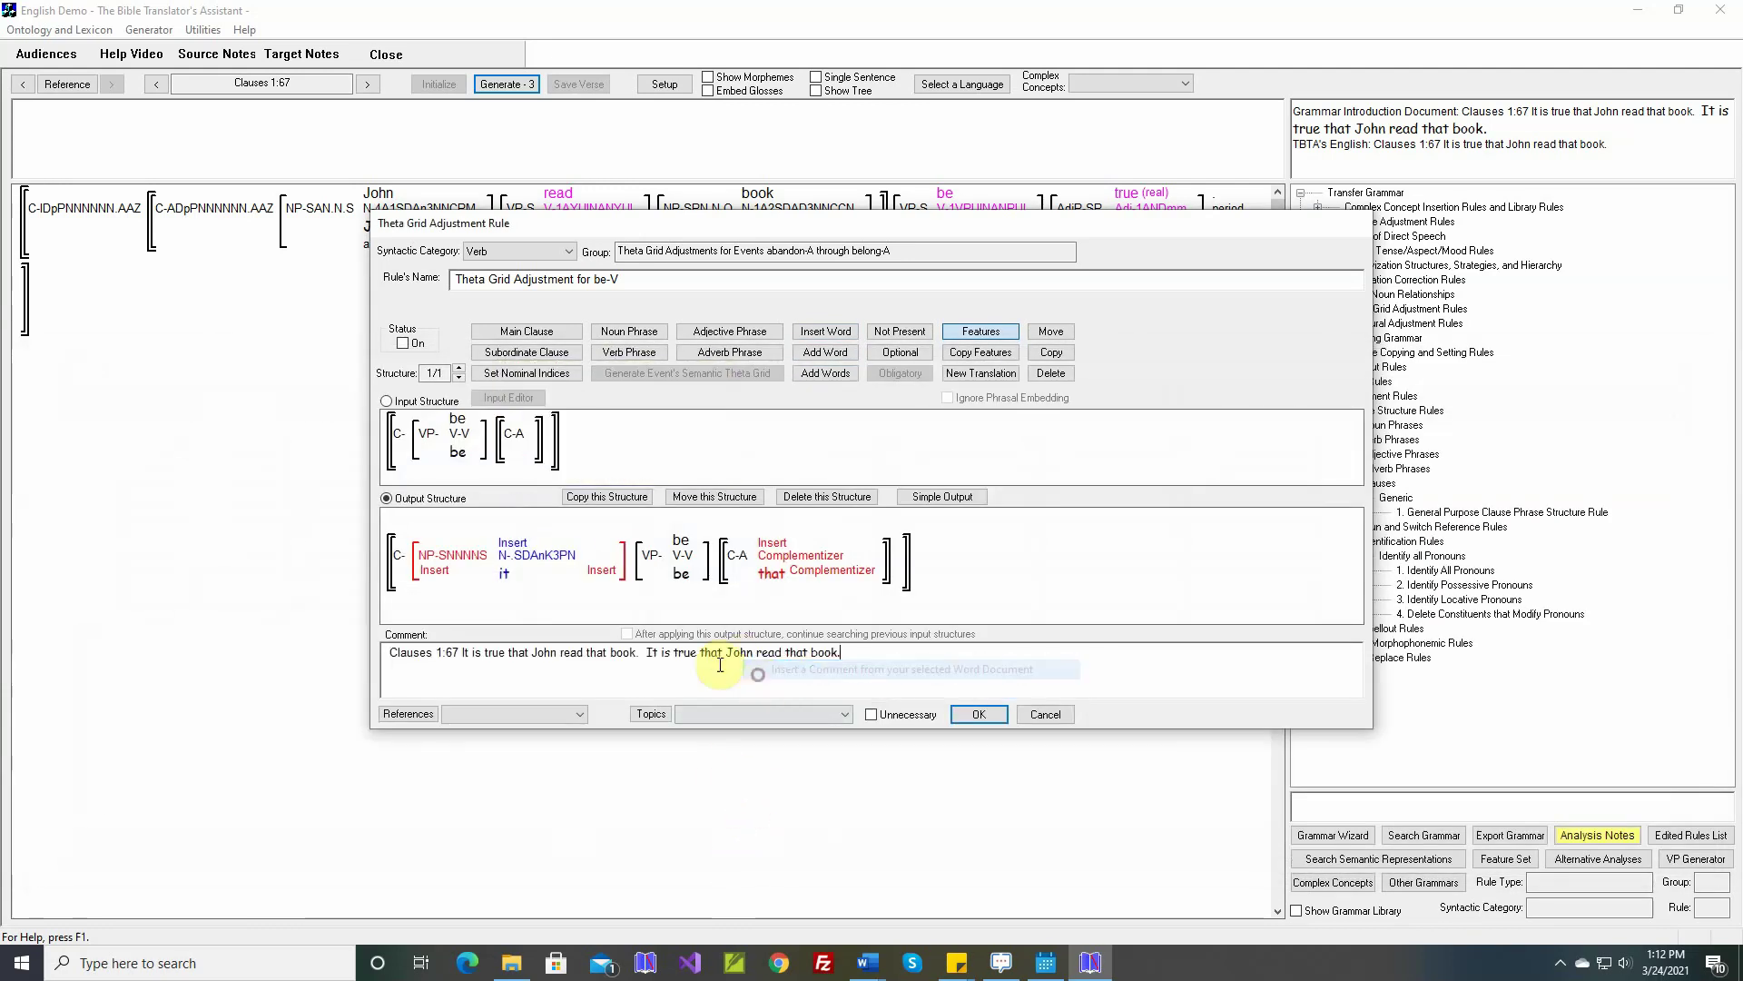
click(403, 343)
click(973, 715)
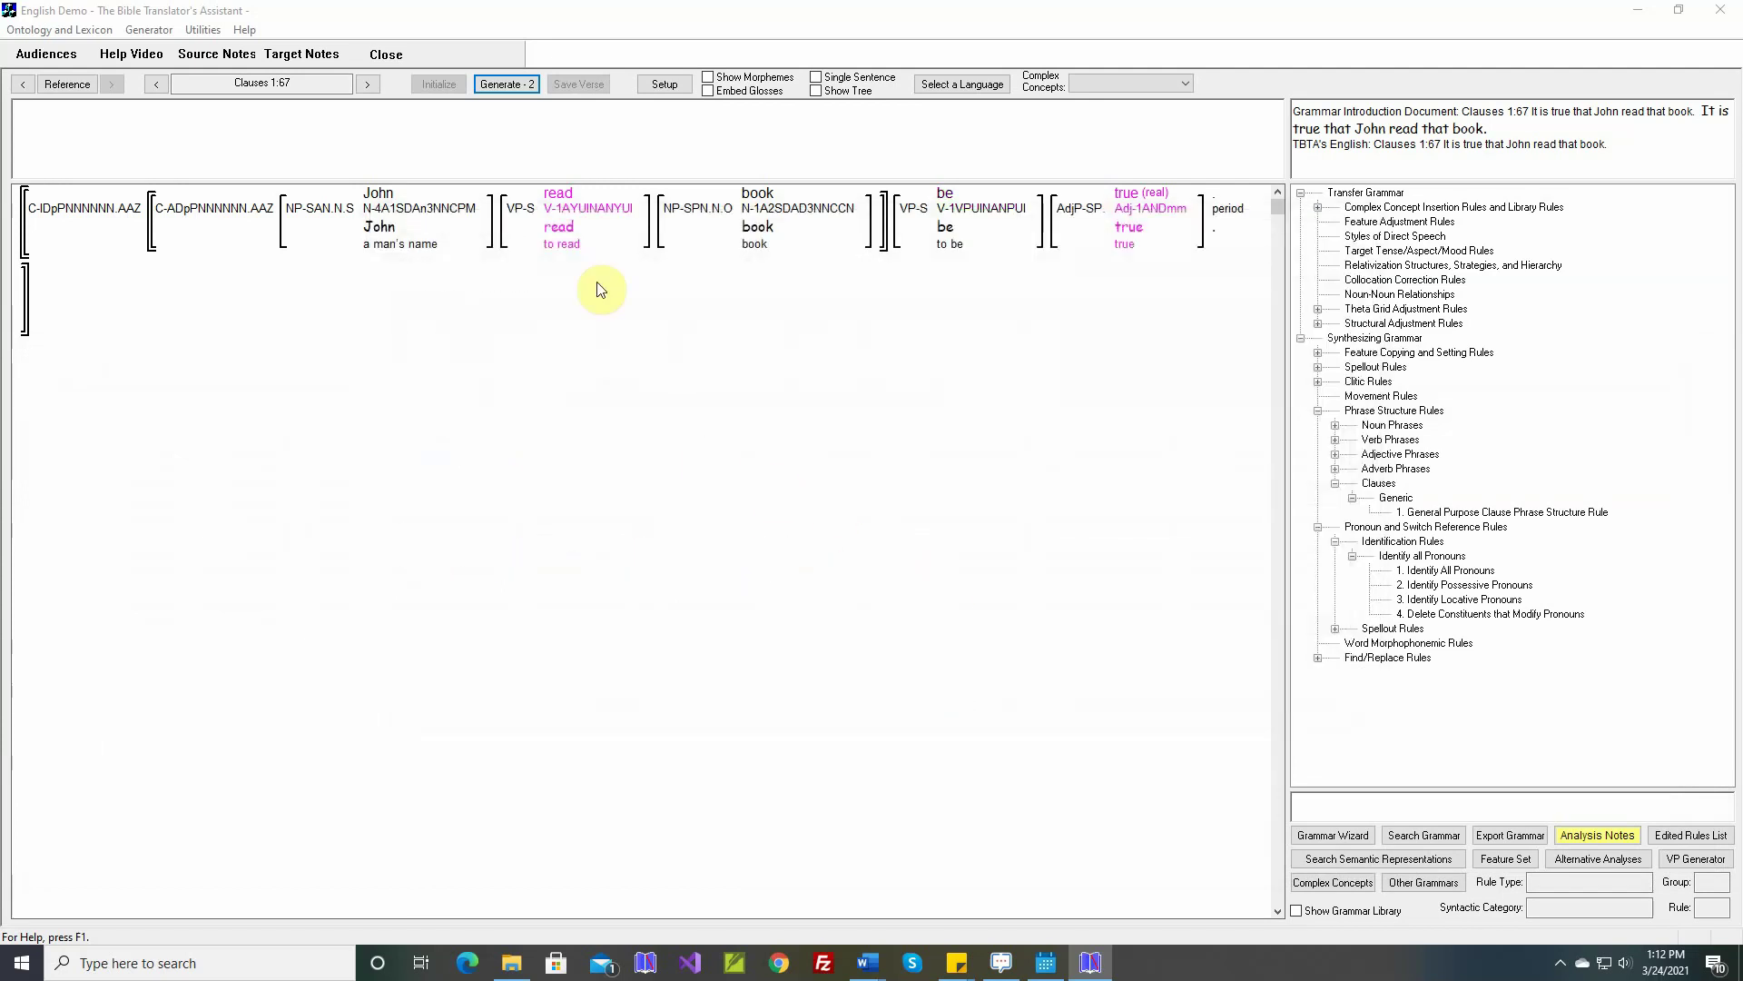
- Generate Clauses 1:67 and advance to Clauses 1:68
click(507, 84)
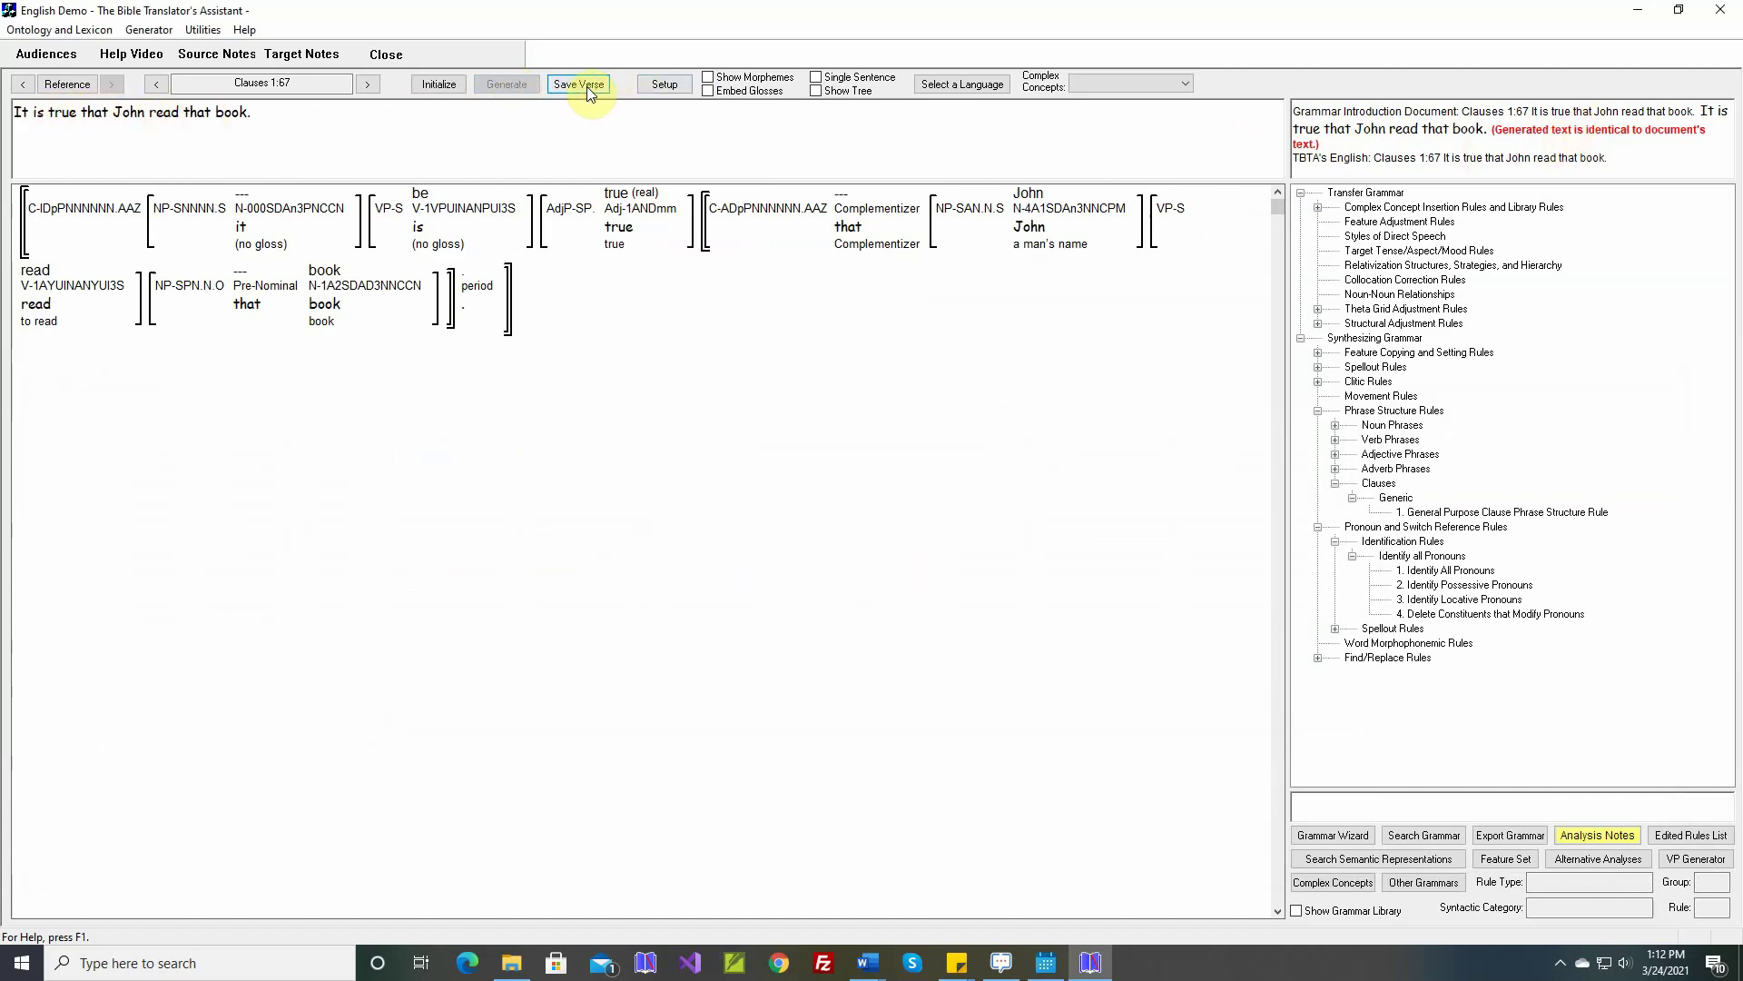
click(374, 89)
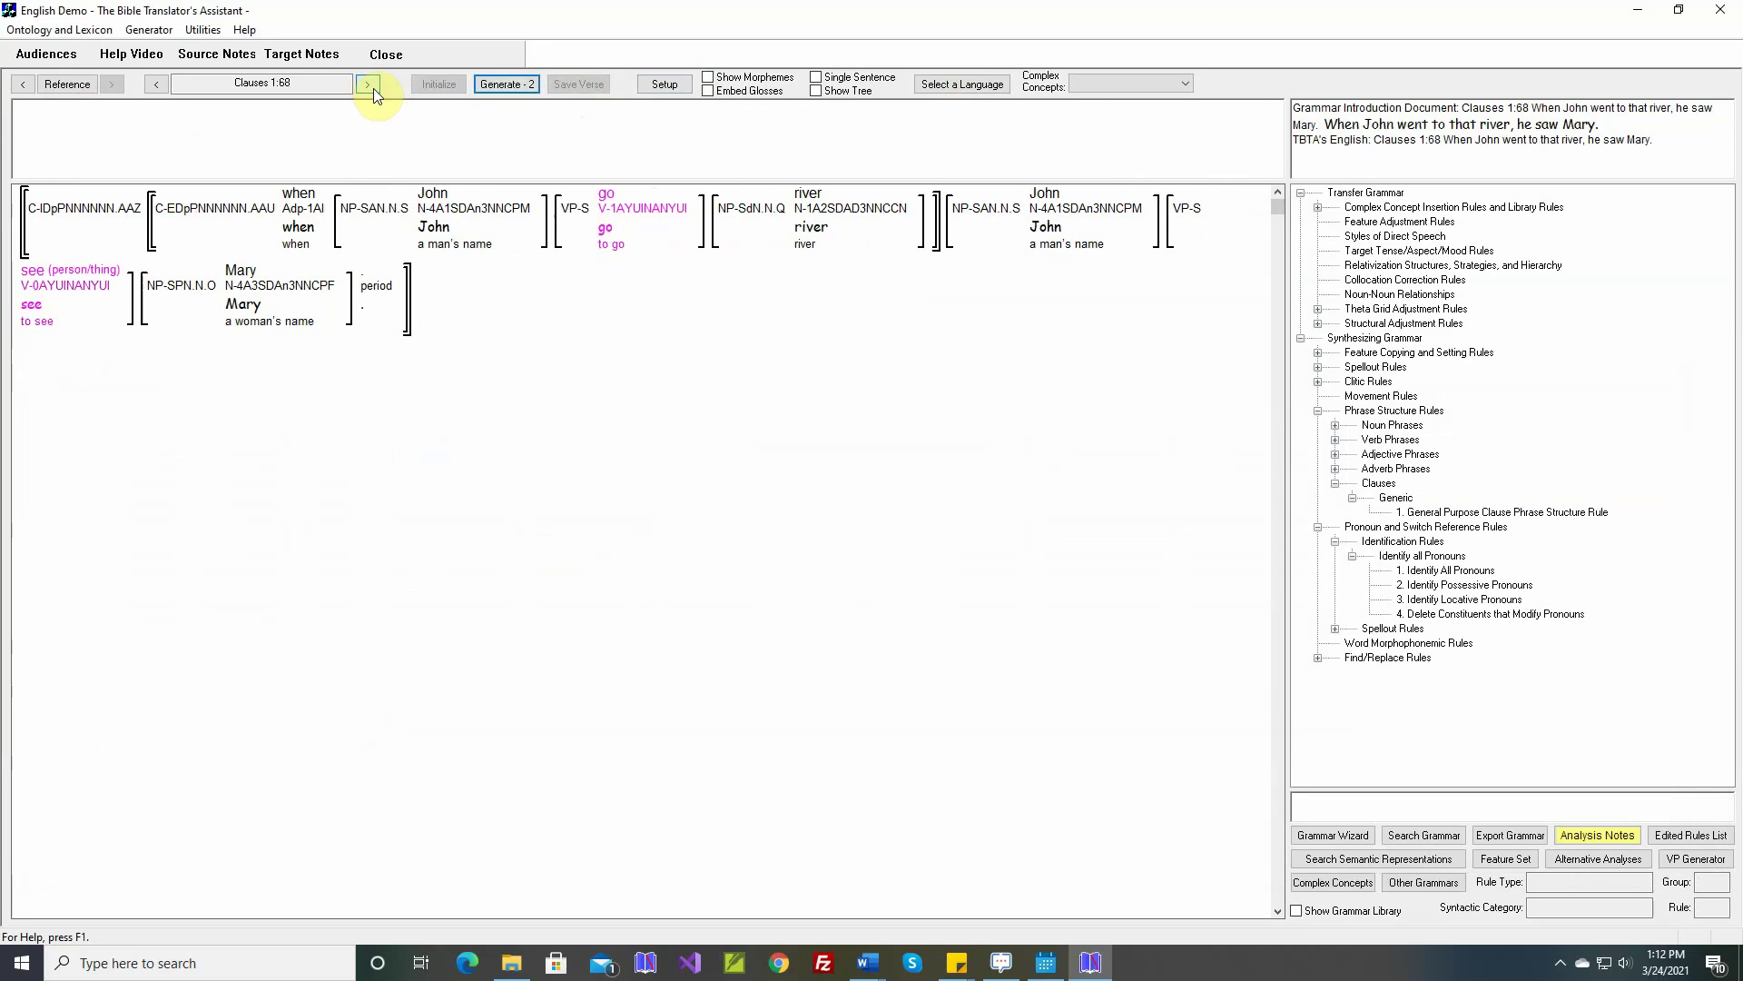
mouse_move(218, 218)
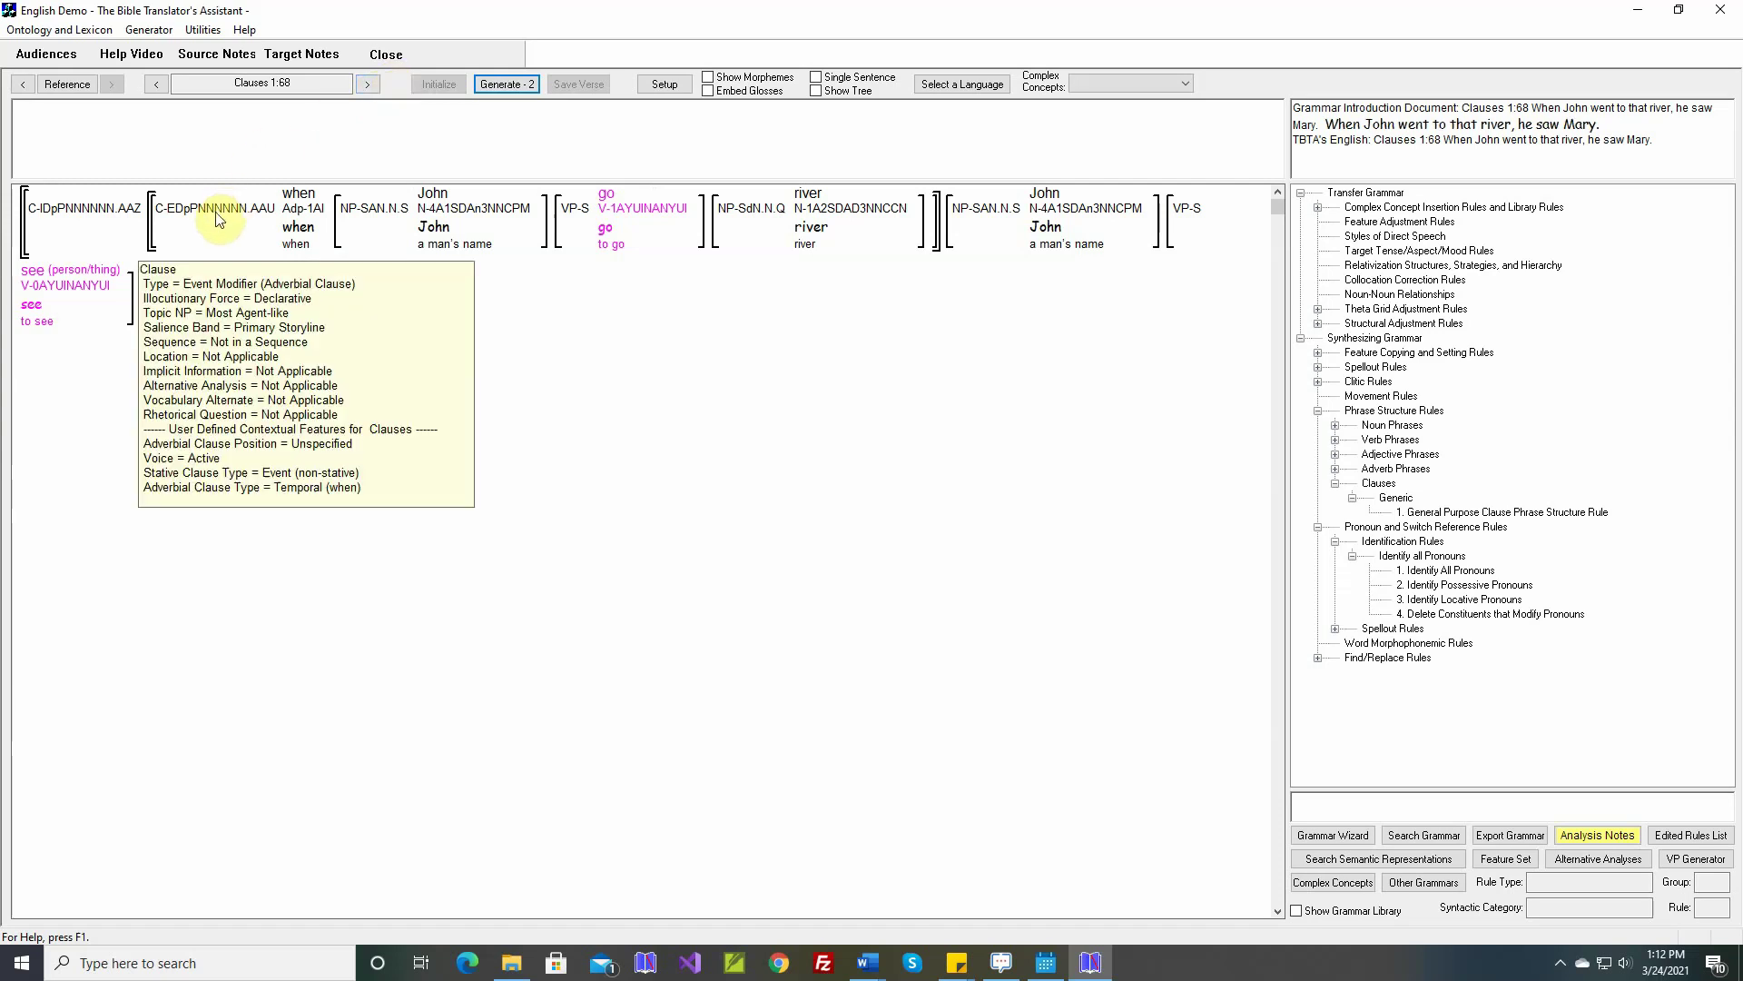